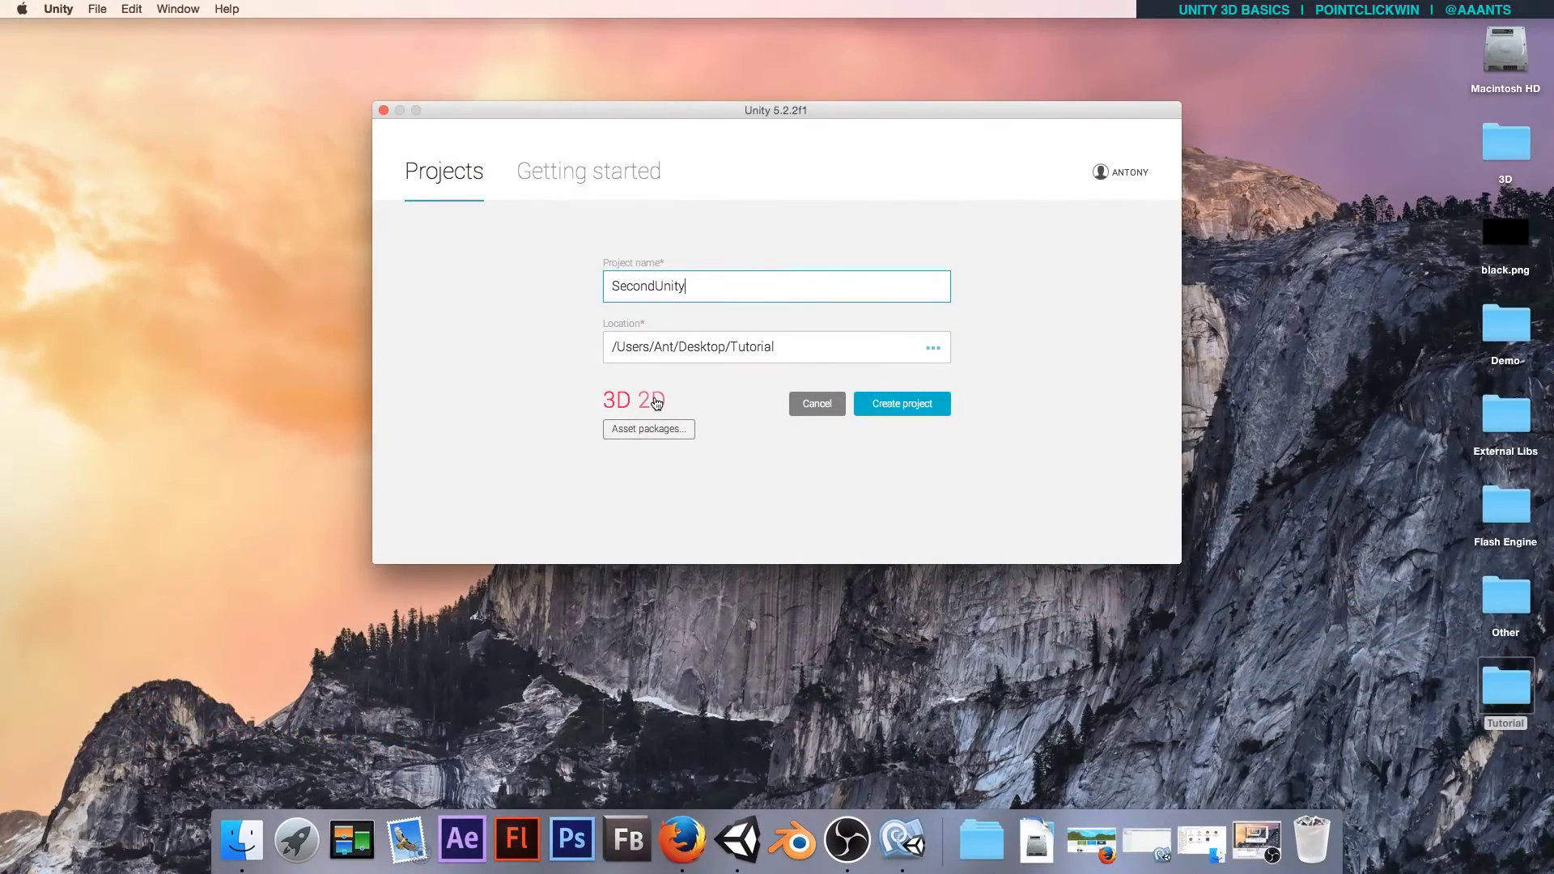
Create a new 2D Unity project named SecondUnity in the desktop Tutorial folder.
{"action": "left_click", "coordinate": [656, 403]}
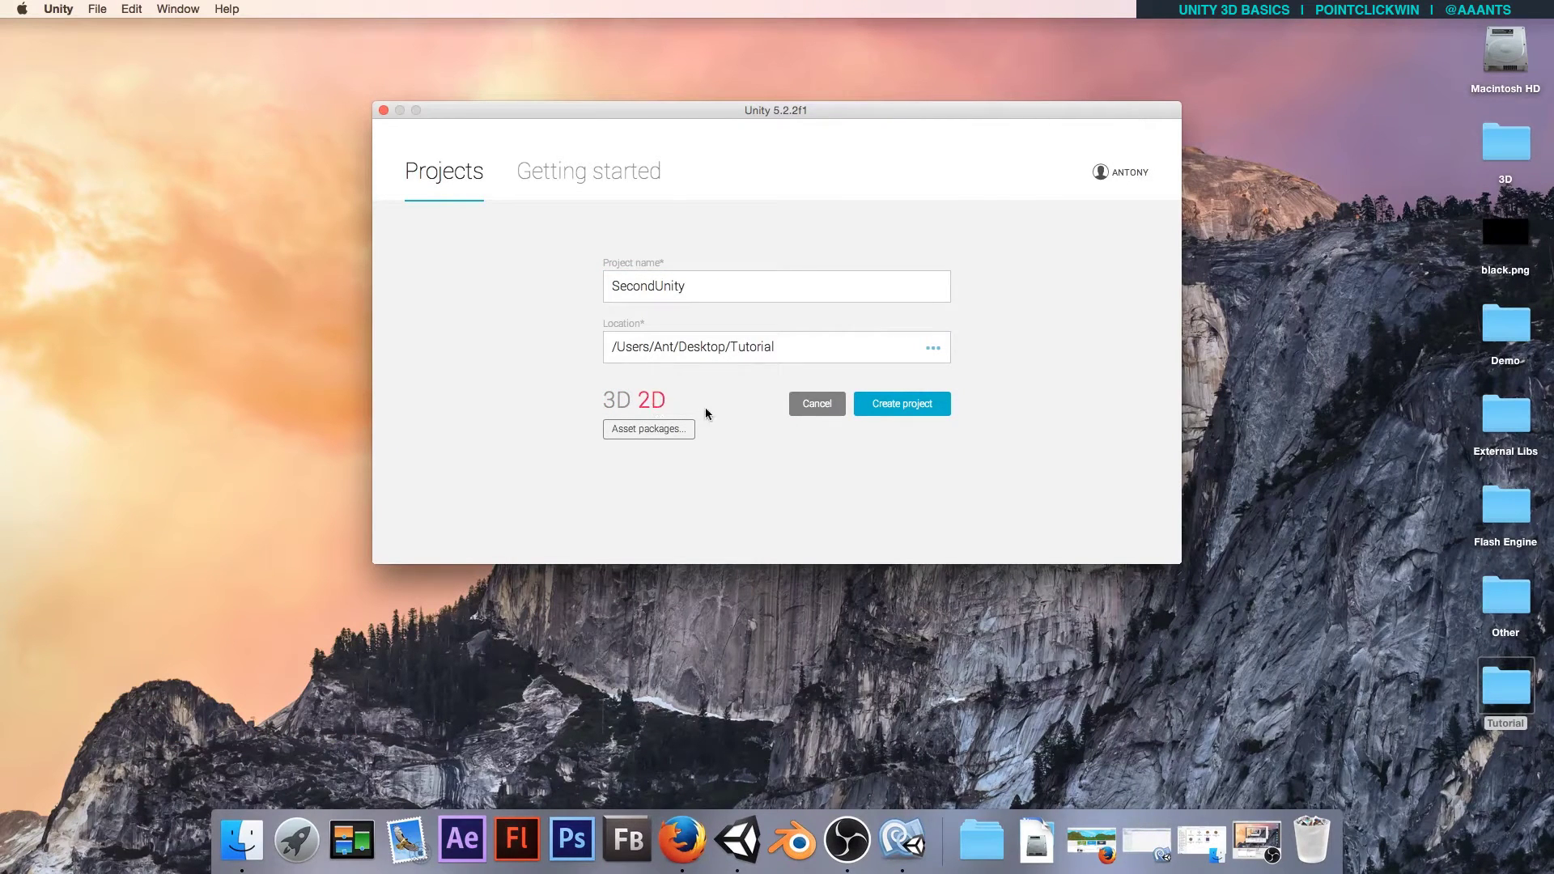
{"action": "left_click", "coordinate": [899, 408]}
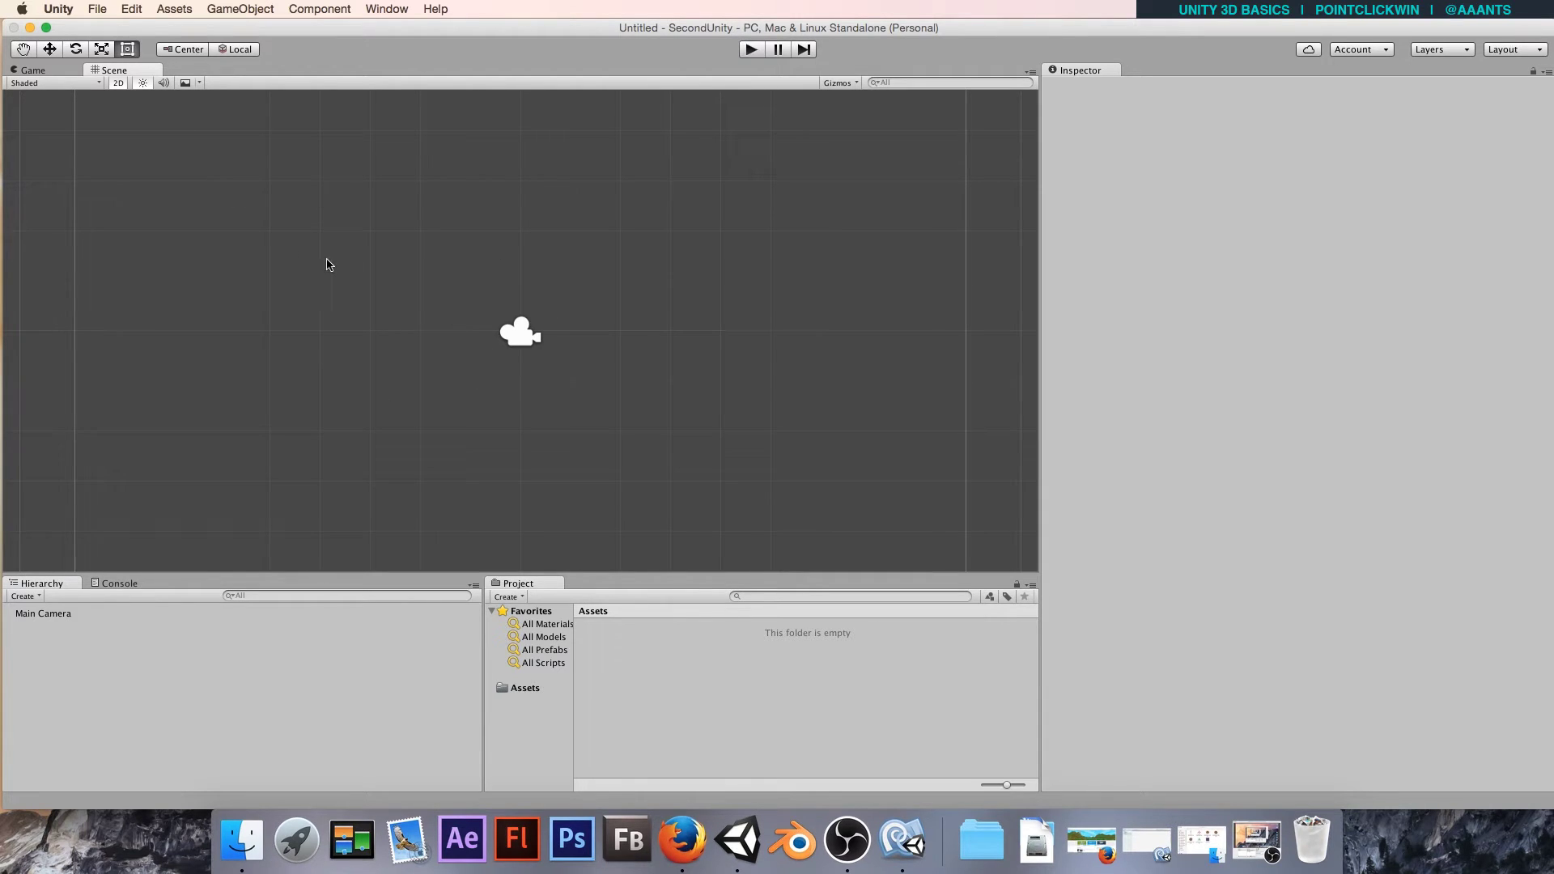
Toggle the Scene view to 3D and back to 2D, then view the Main Camera's settings.
{"action": "left_click", "coordinate": [119, 85]}
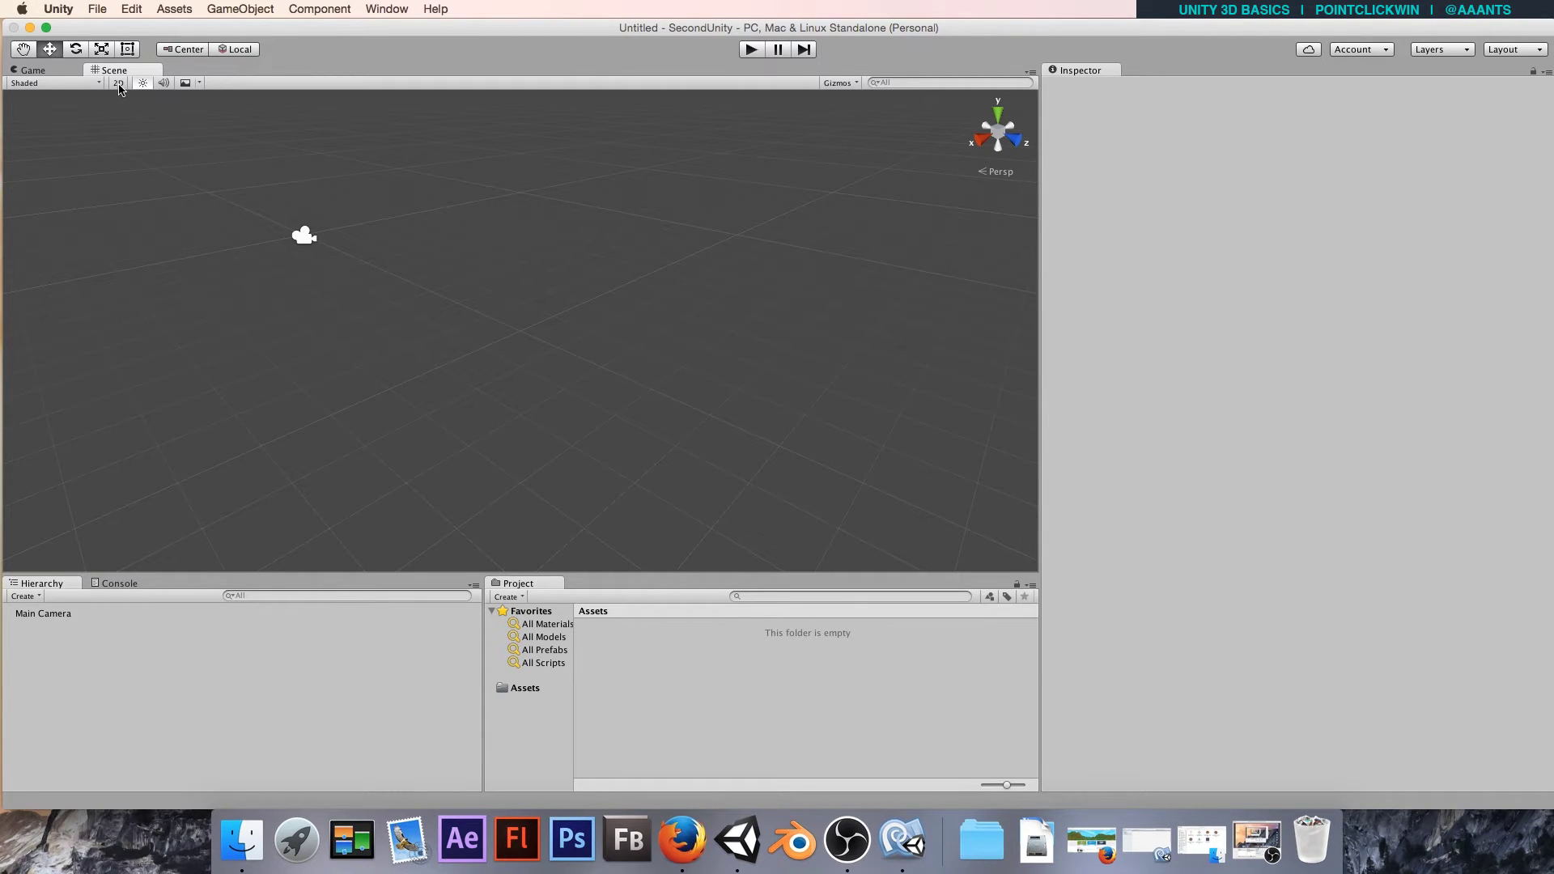
{"action": "left_click", "coordinate": [118, 84]}
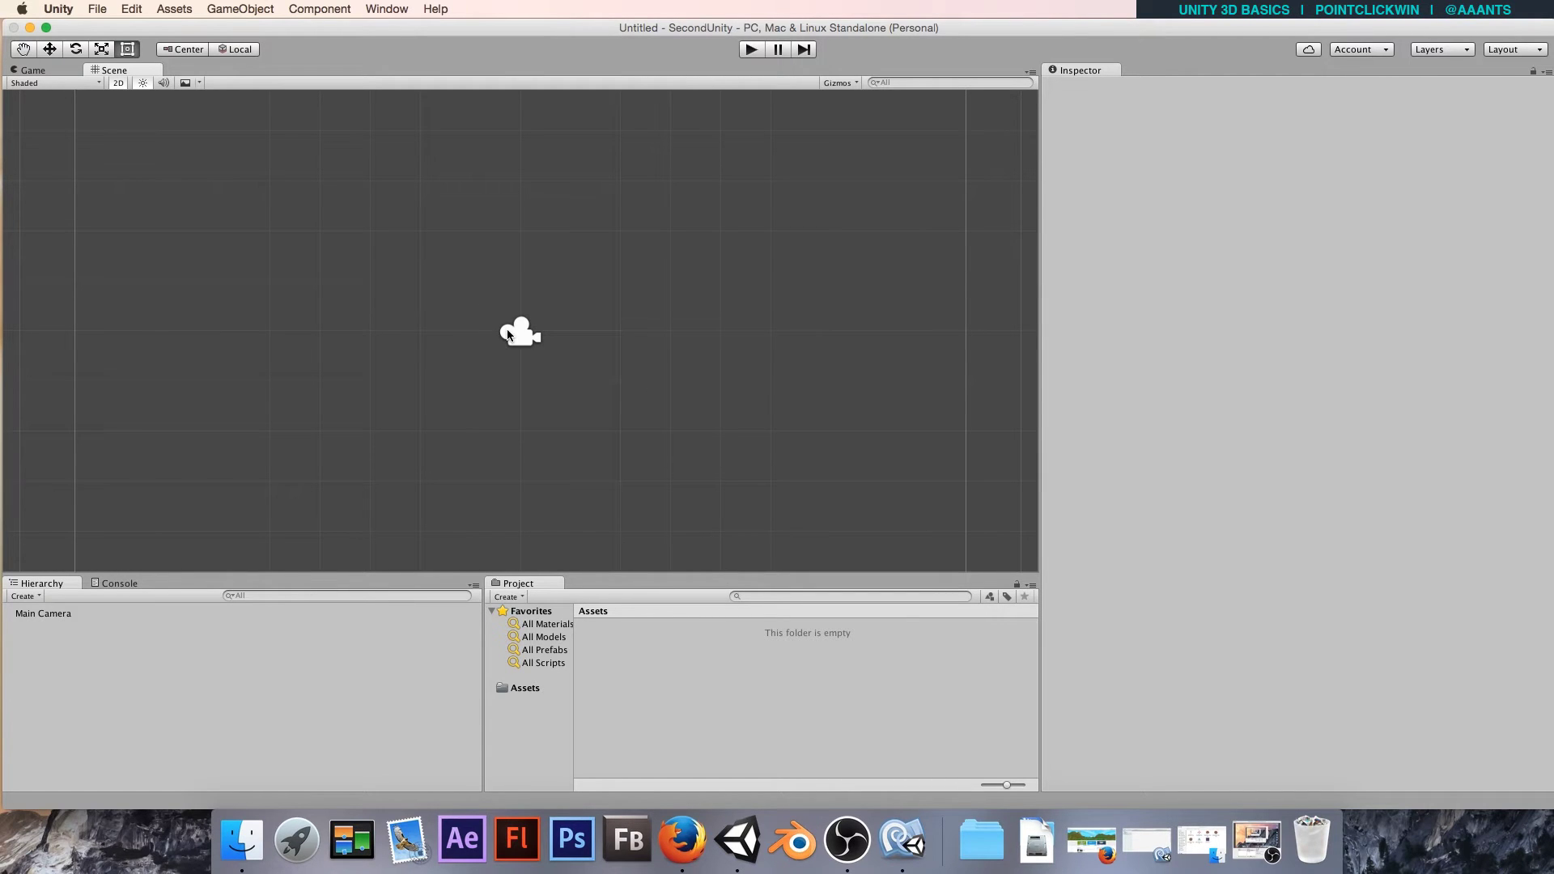
{"action": "left_click", "coordinate": [510, 335]}
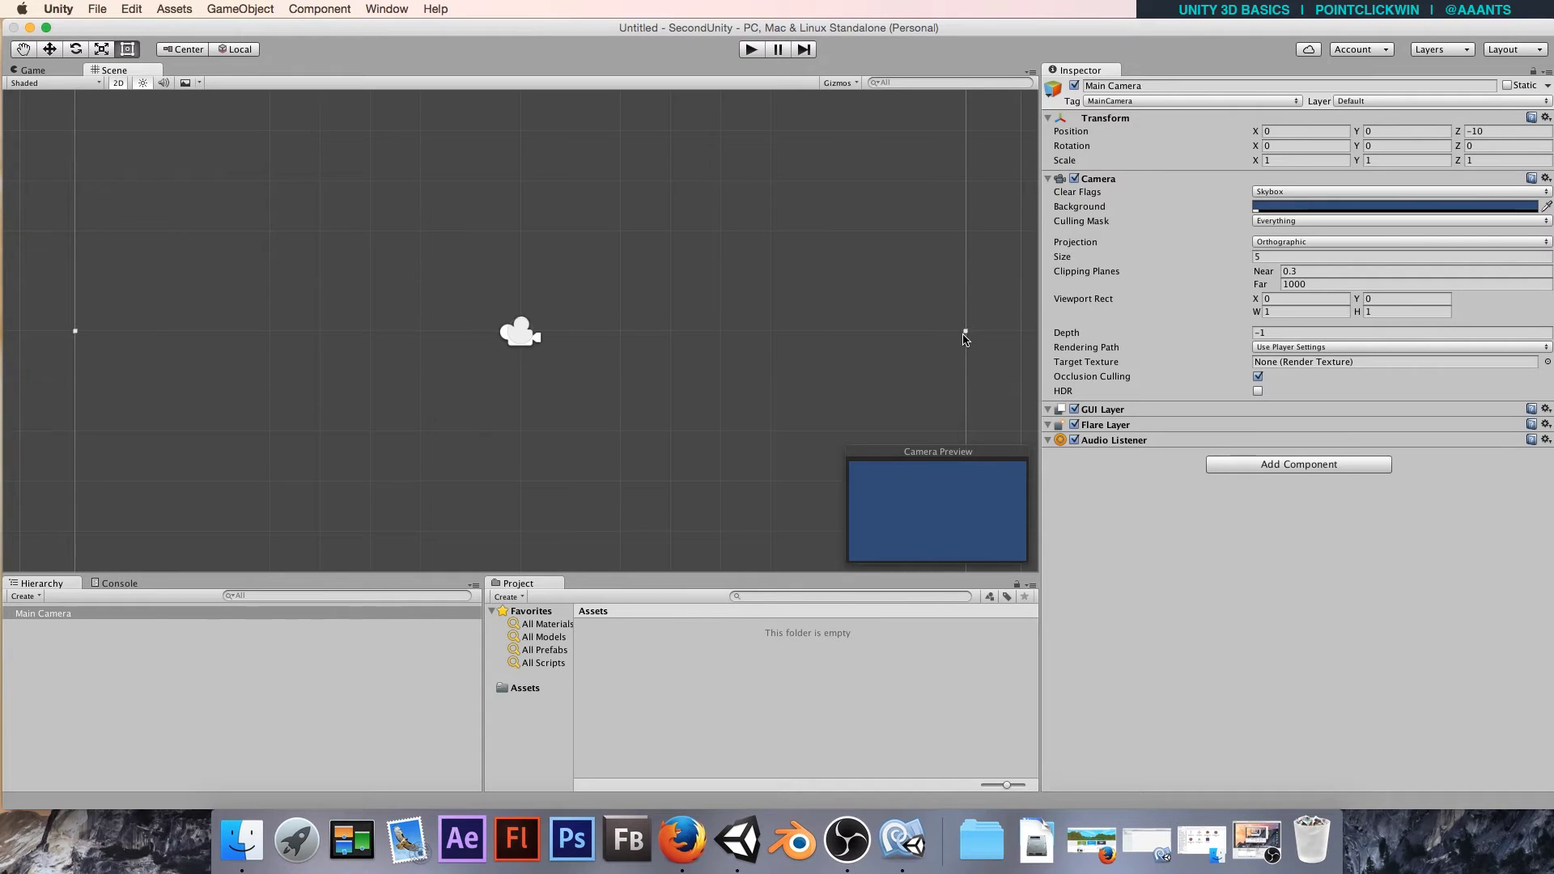
Shrink the Main Camera's size to about 3.29, then switch to Firefox on Kenney.nl.
{"action": "mouse_move", "coordinate": [966, 331]}
{"action": "left_mouse_down"}
{"action": "mouse_move", "coordinate": [705, 332]}
{"action": "mouse_move", "coordinate": [815, 332]}
{"action": "mouse_move", "coordinate": [777, 332]}
{"action": "left_mouse_up"}
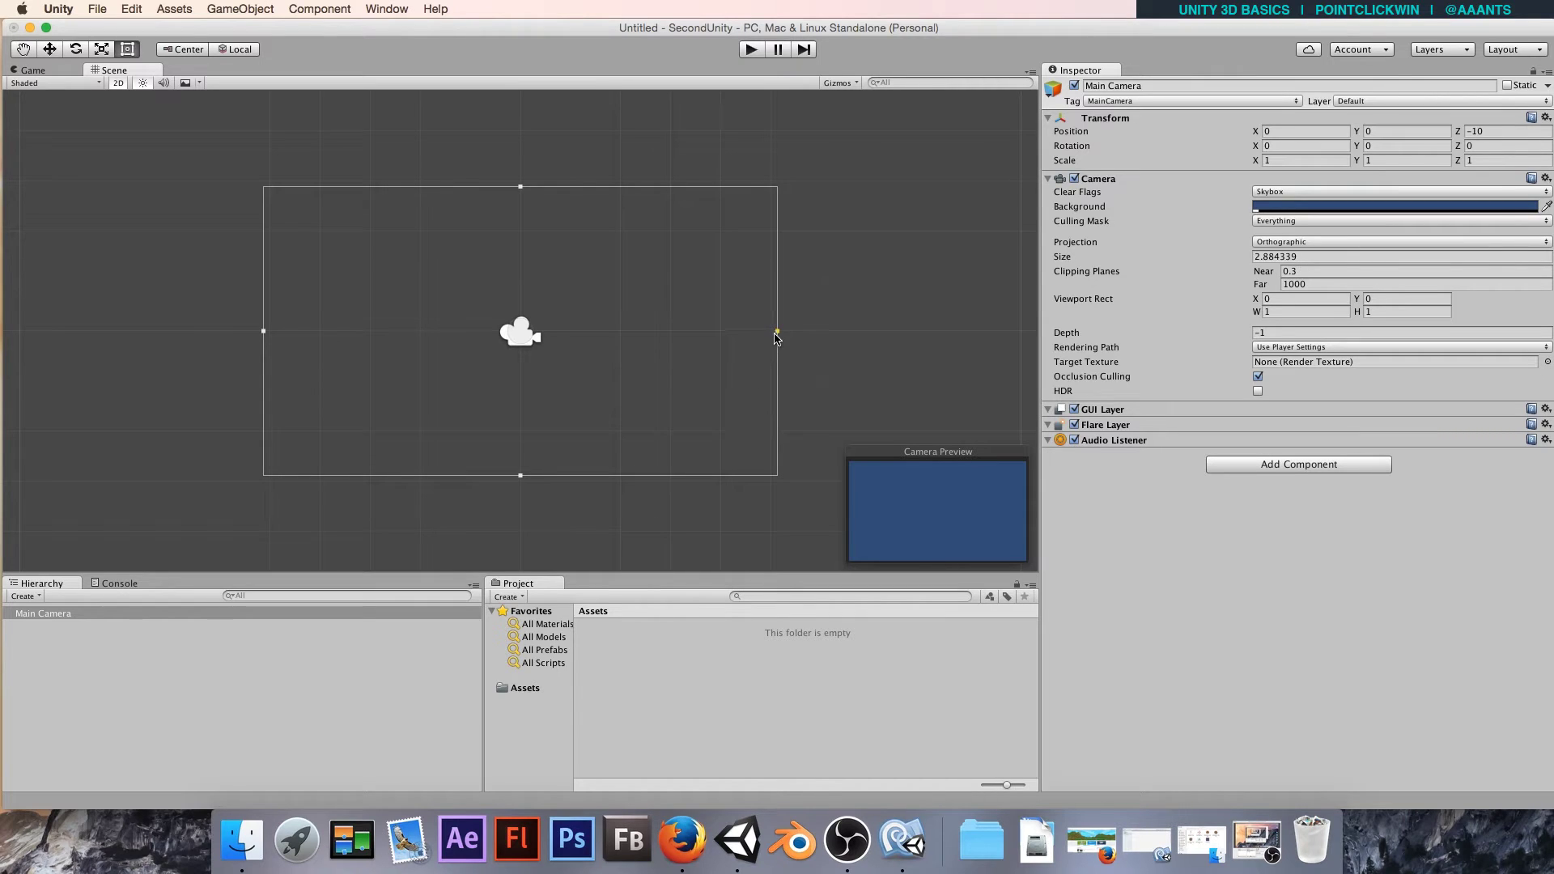
{"action": "mouse_move", "coordinate": [777, 332]}
{"action": "left_mouse_down"}
{"action": "mouse_move", "coordinate": [895, 329]}
{"action": "mouse_move", "coordinate": [731, 329]}
{"action": "mouse_move", "coordinate": [890, 325]}
{"action": "mouse_move", "coordinate": [753, 328]}
{"action": "mouse_move", "coordinate": [857, 324]}
{"action": "mouse_move", "coordinate": [814, 330]}
{"action": "left_mouse_up"}
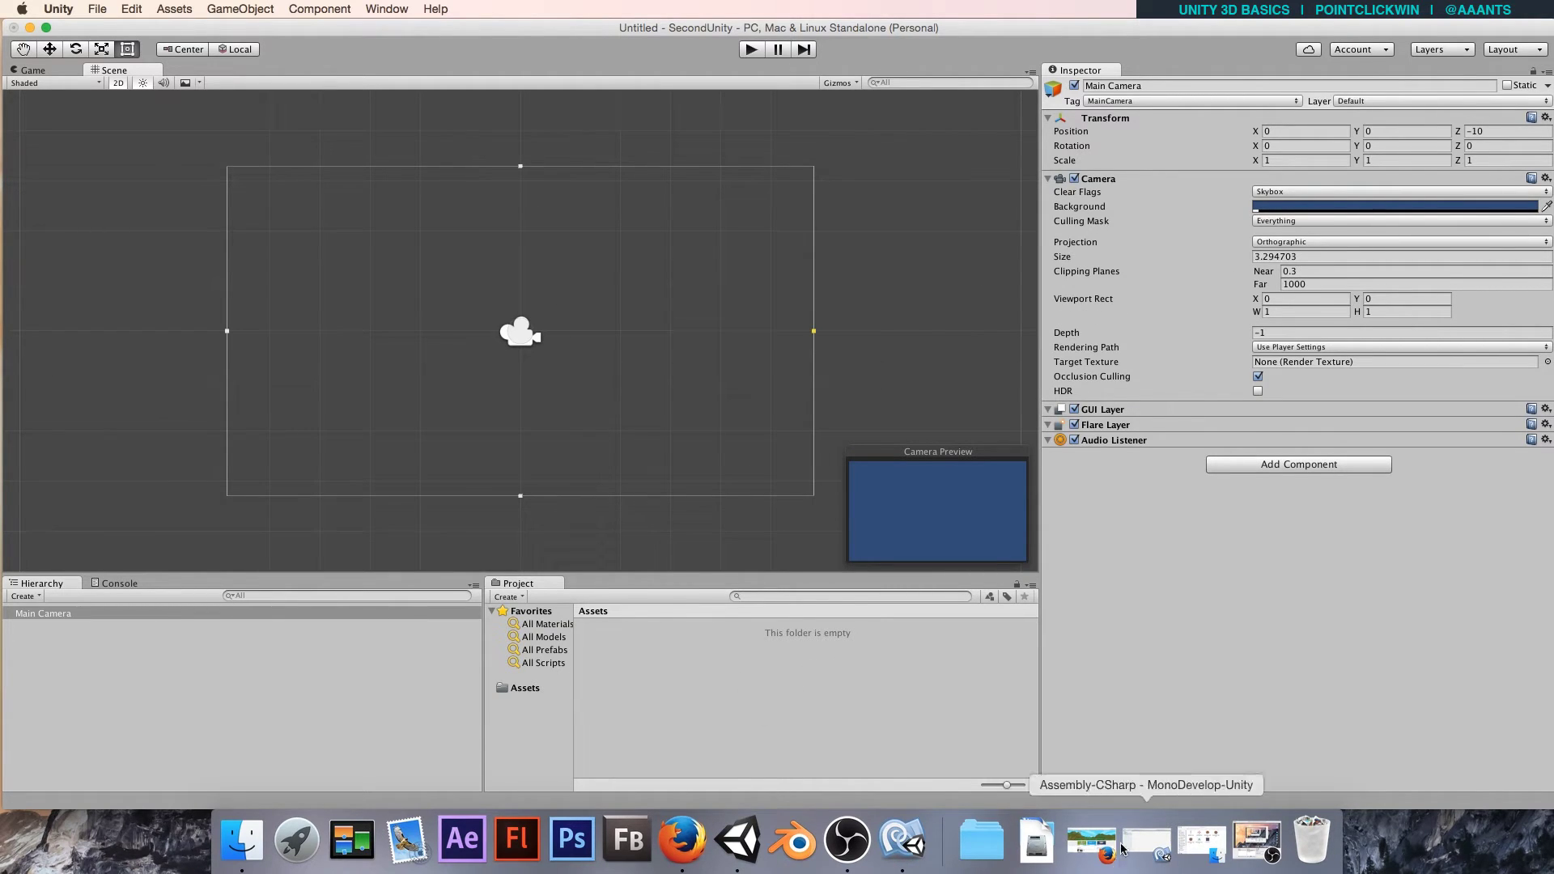
{"action": "left_click", "coordinate": [1095, 845]}
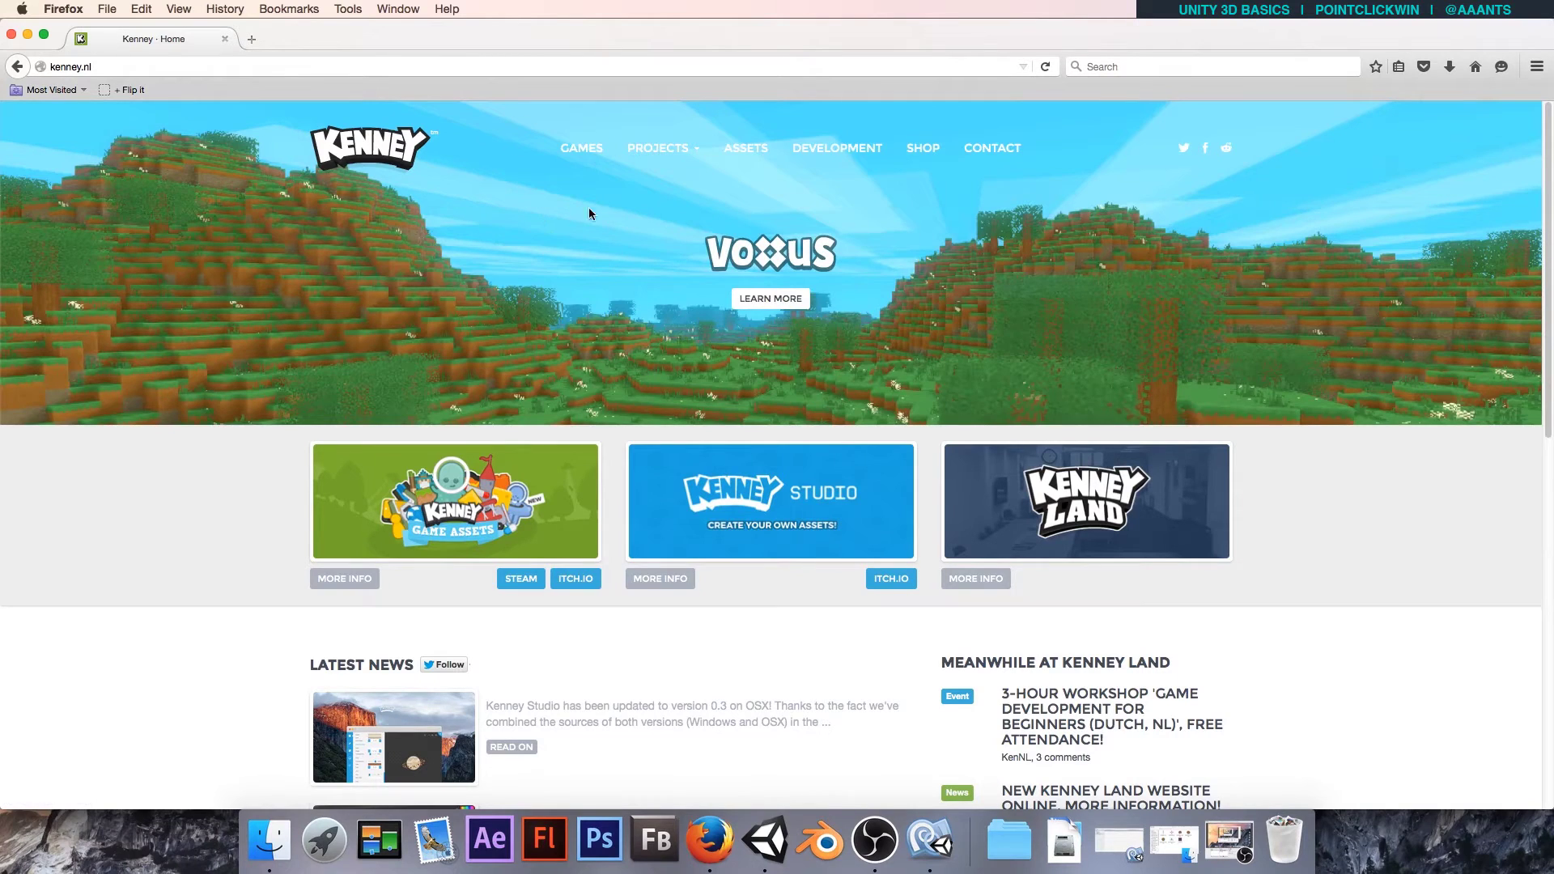
Open the Kenney.nl assets page and scroll through it.
{"action": "left_click", "coordinate": [742, 154]}
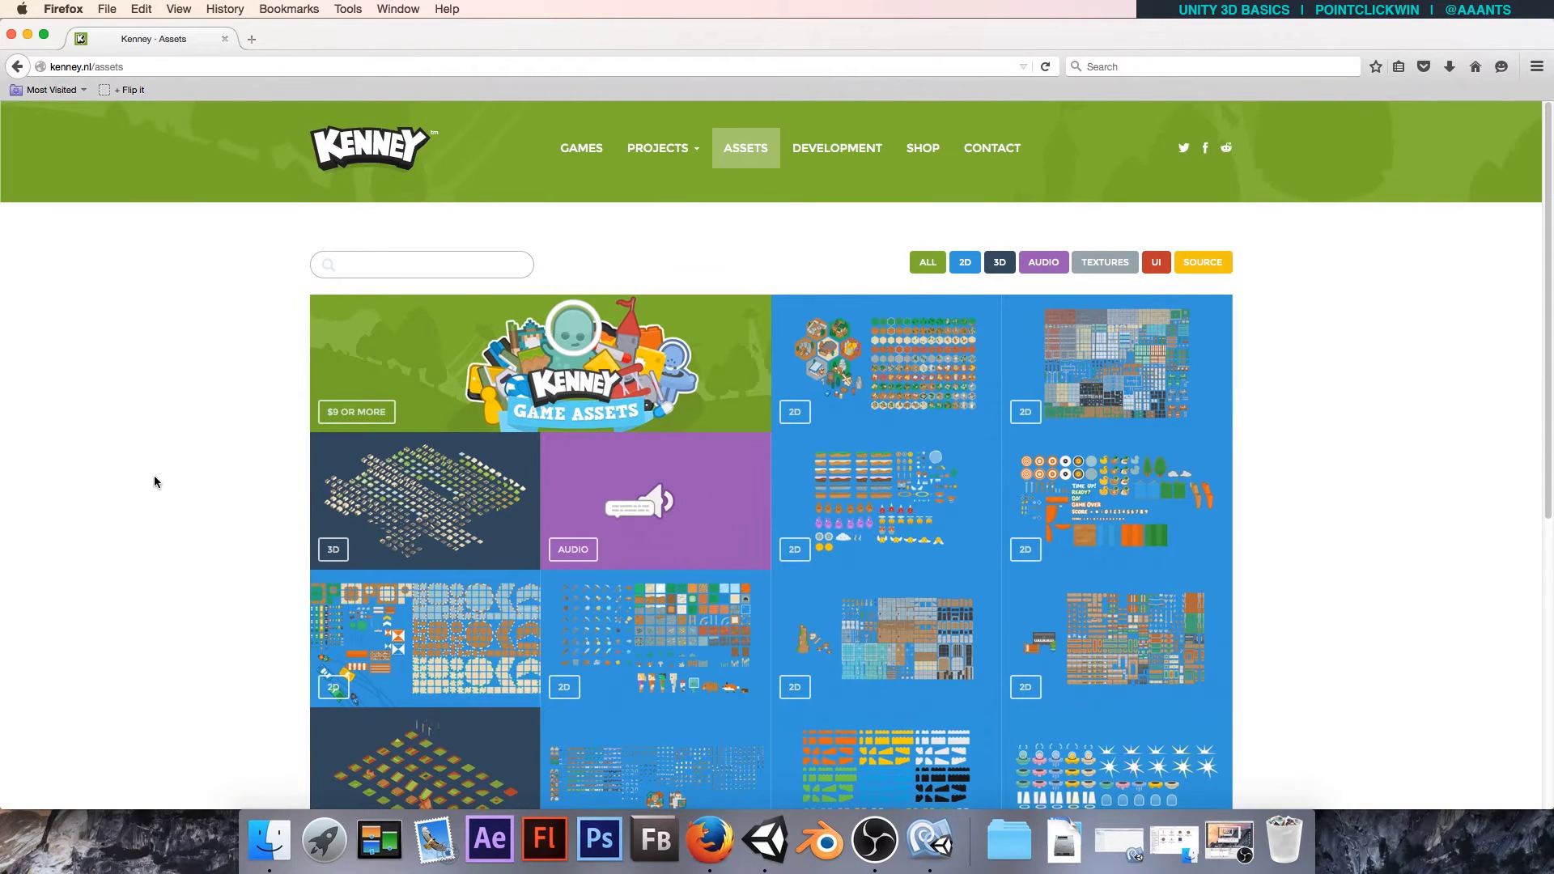
{"action": "scroll", "coordinate": [148, 478], "scroll_direction": "down", "scroll_amount": 1}
{"action": "scroll", "coordinate": [761, 139], "scroll_direction": "up", "scroll_amount": 1}
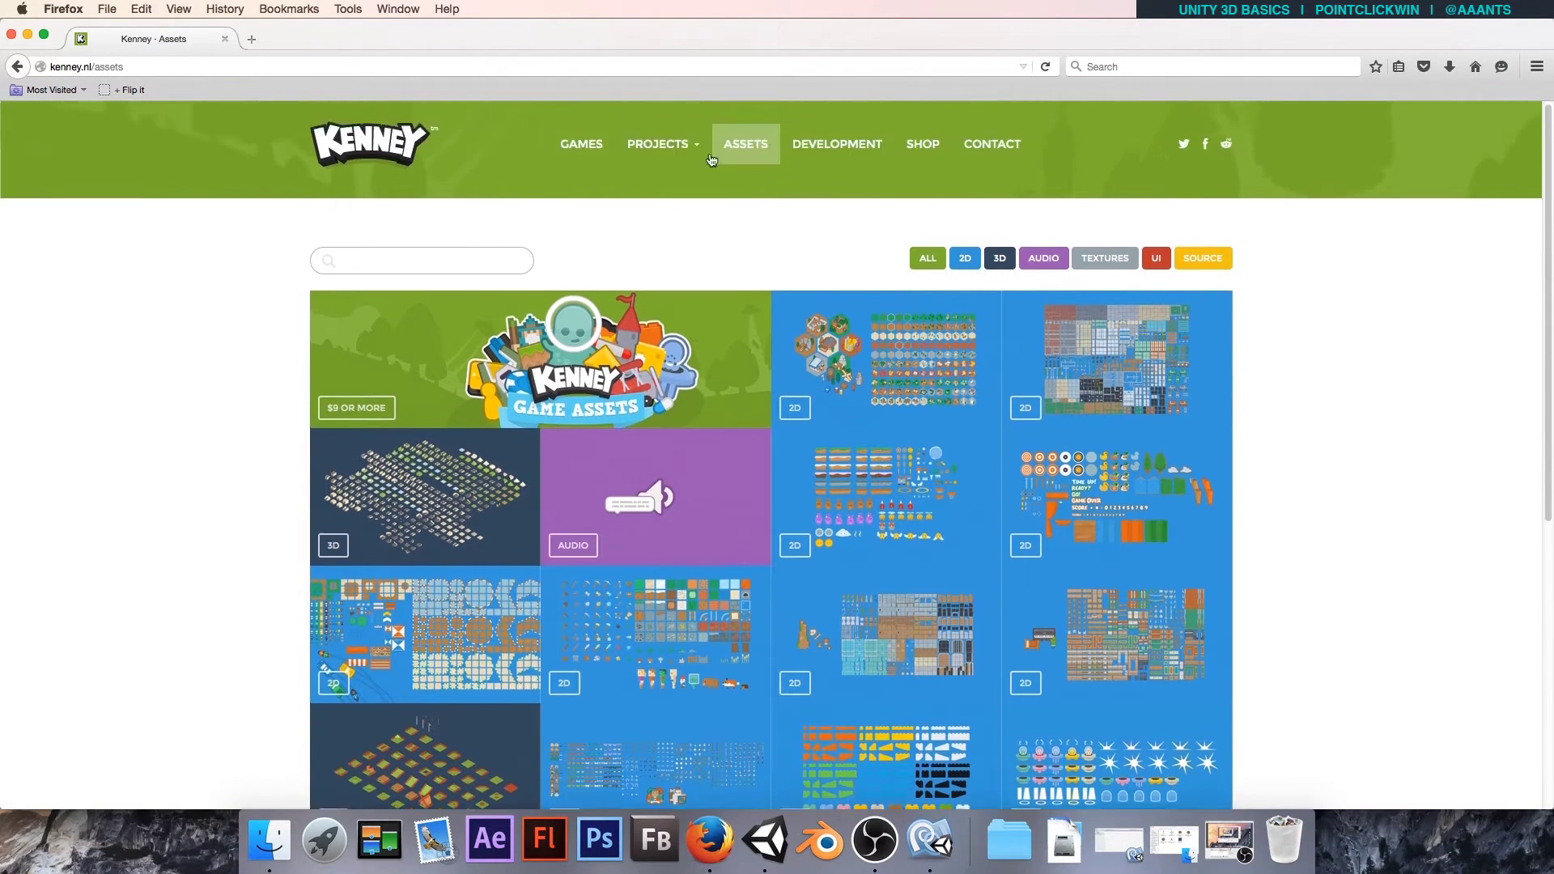
{"action": "scroll", "coordinate": [364, 389], "scroll_direction": "down", "scroll_amount": 2}
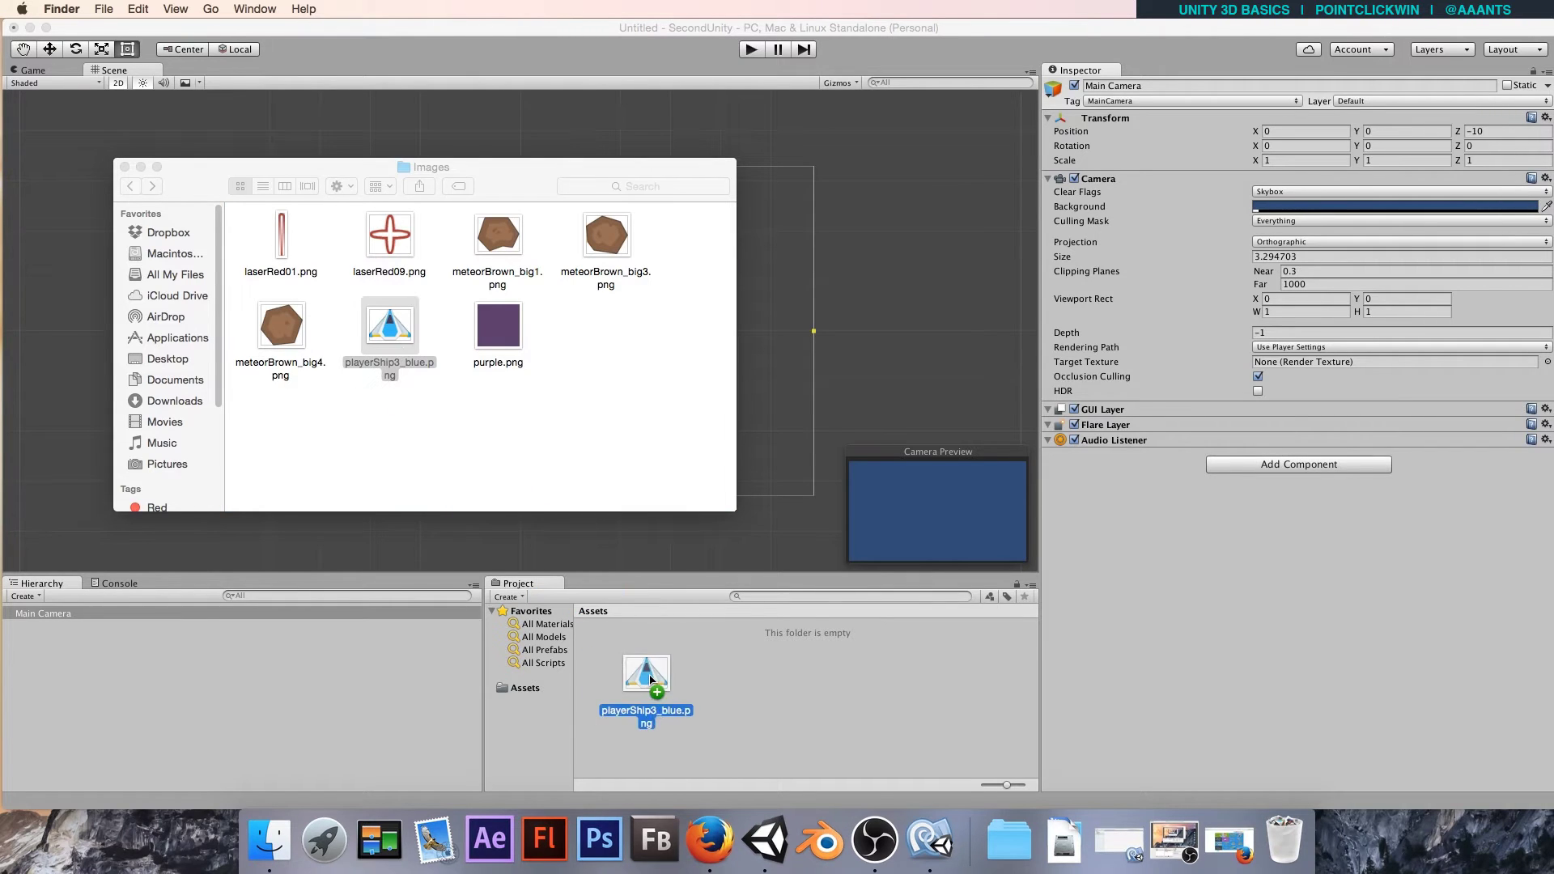
Import the playerShip3_blue and purple PNGs from Finder into Unity's Assets.
{"action": "left_click_drag", "start_coordinate": [390, 338], "coordinate": [648, 688]}
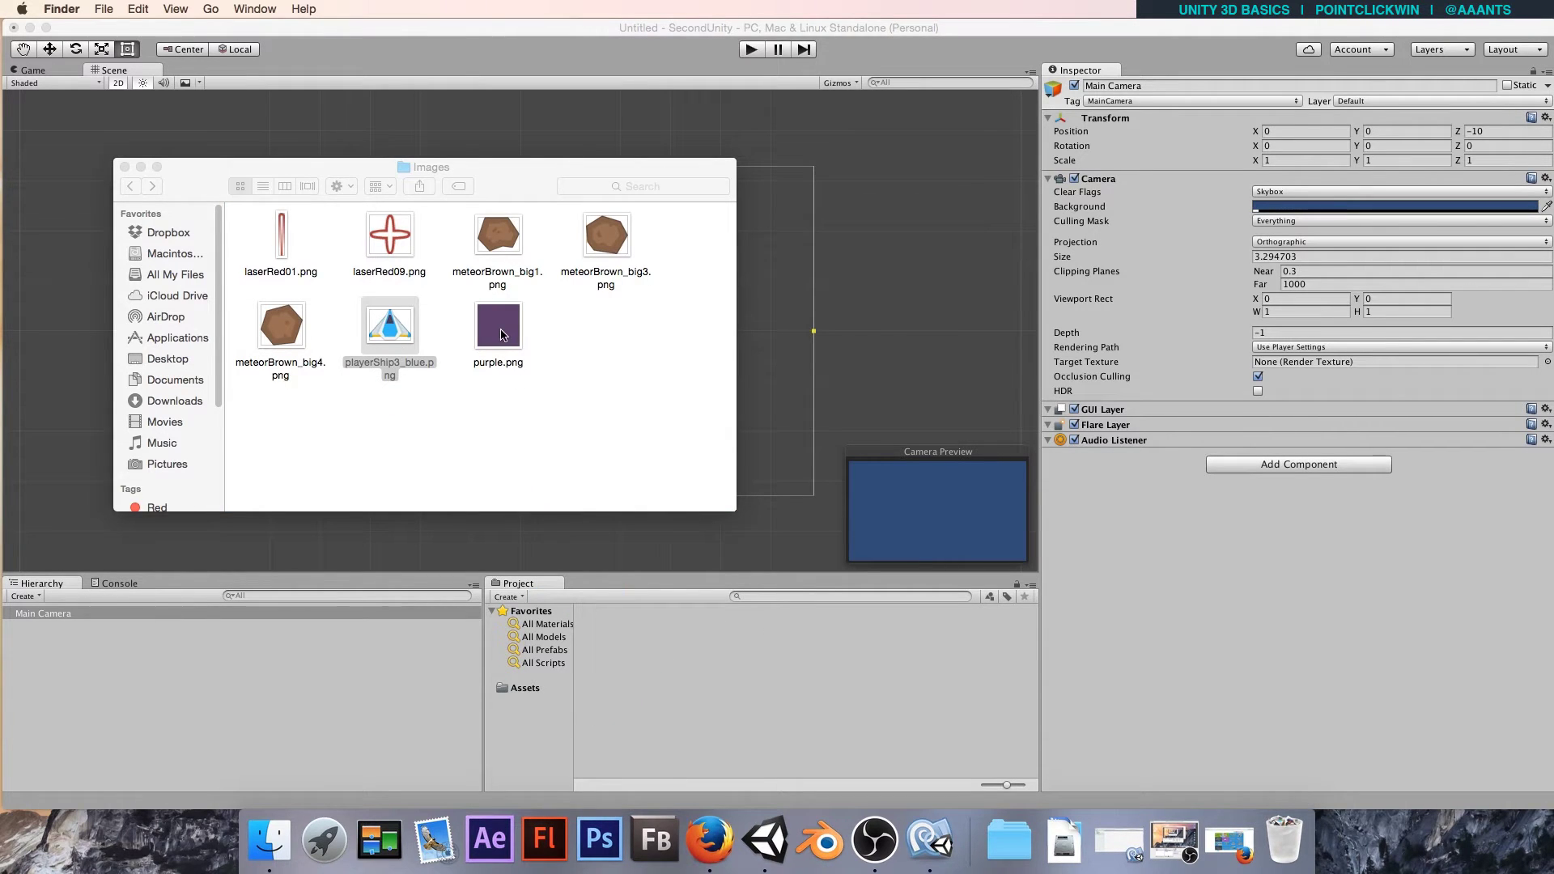
{"action": "left_click_drag", "start_coordinate": [502, 335], "coordinate": [531, 694]}
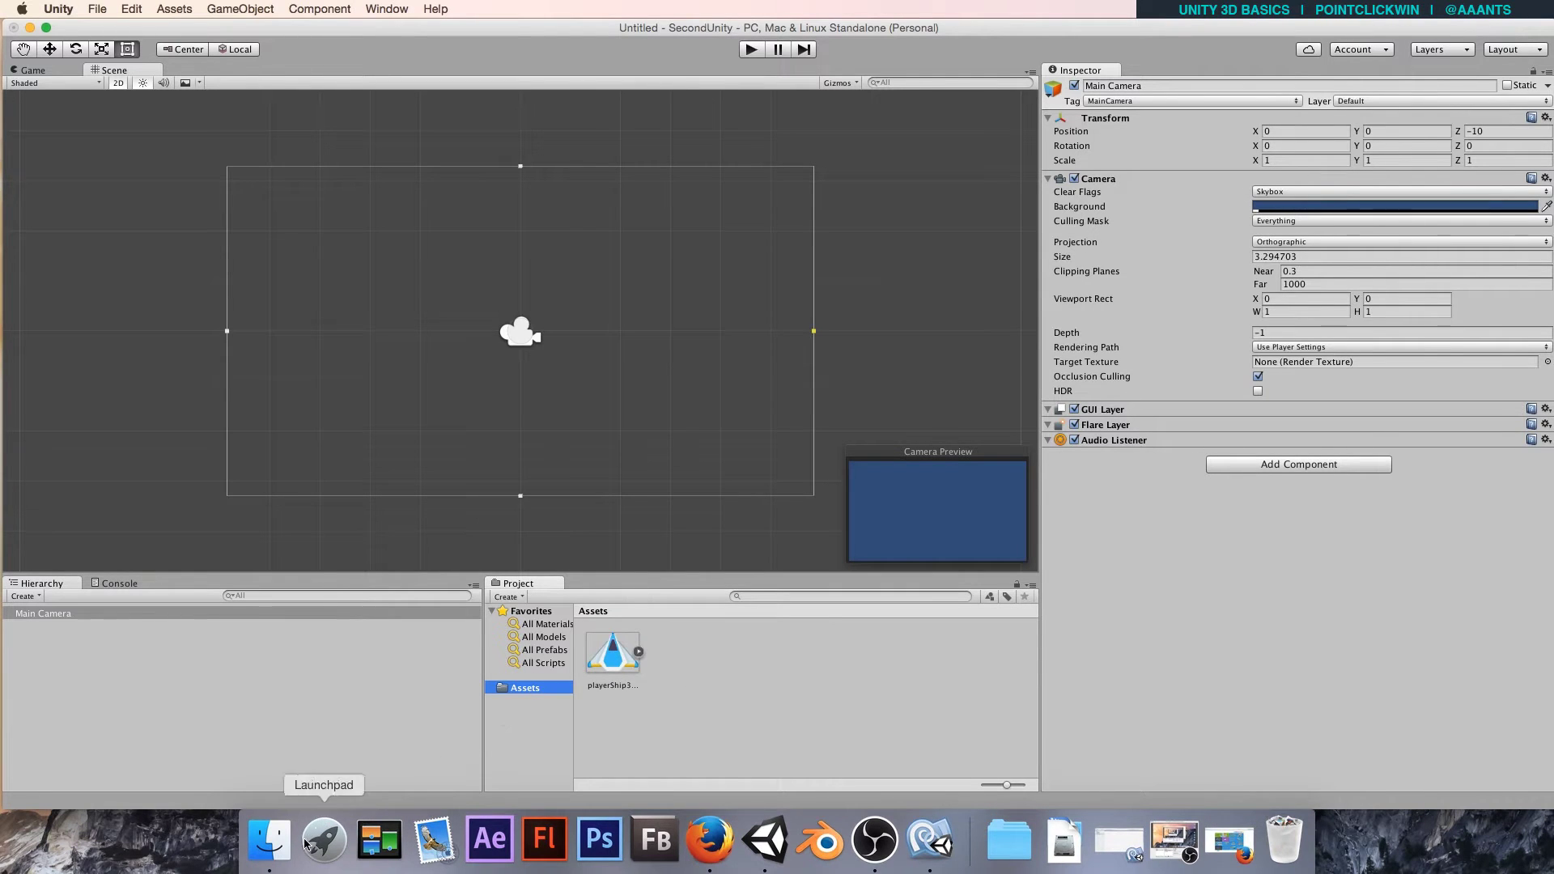
{"action": "left_click", "coordinate": [270, 839]}
{"action": "left_click_drag", "start_coordinate": [499, 332], "coordinate": [752, 749]}
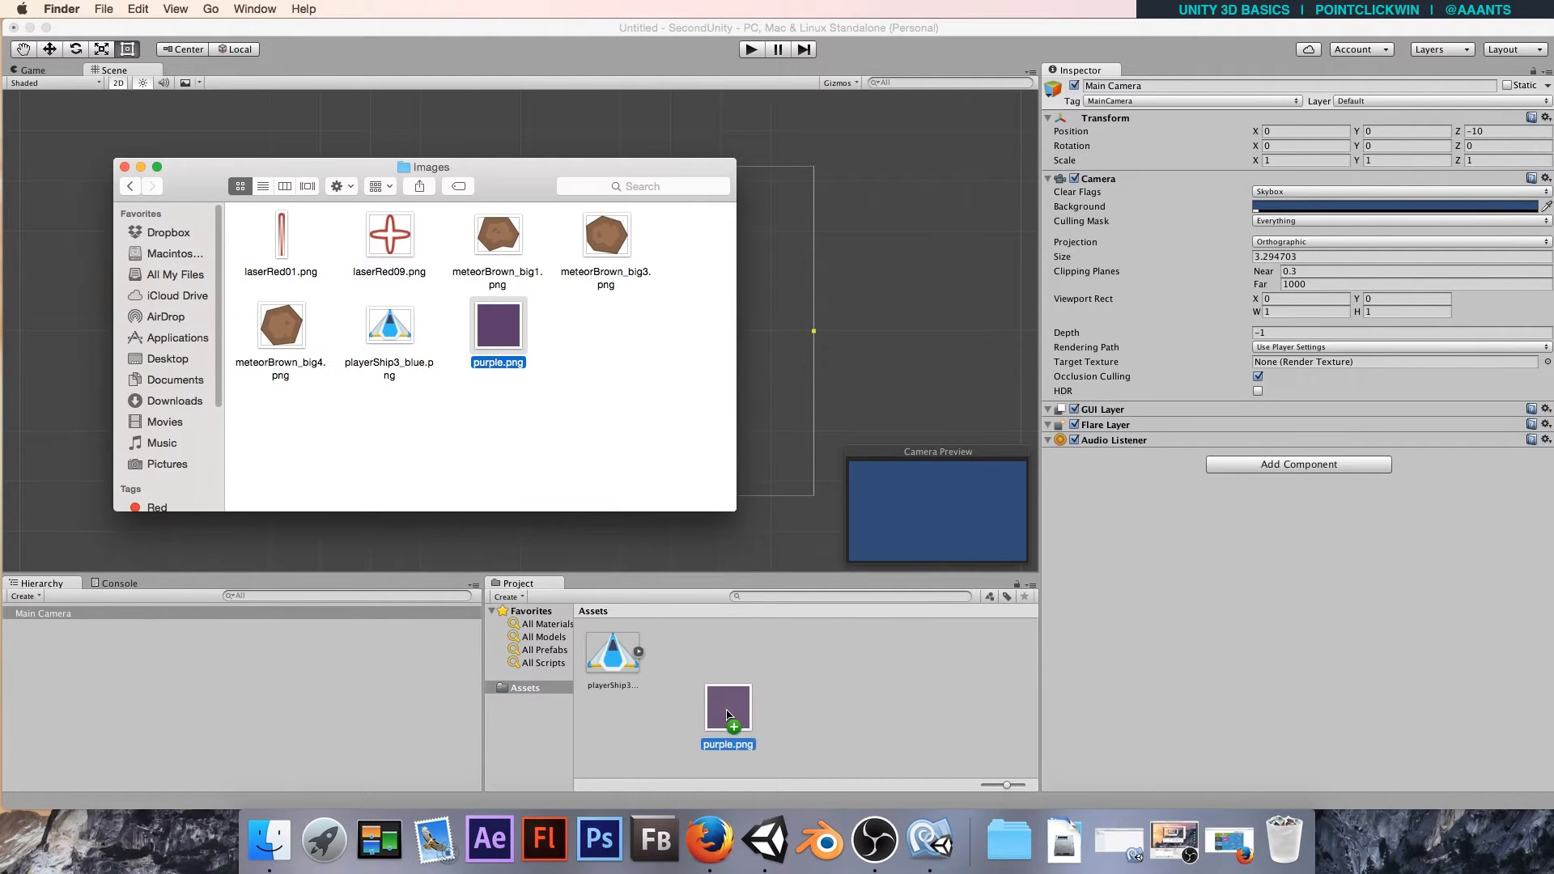
{"action": "left_click", "coordinate": [752, 753]}
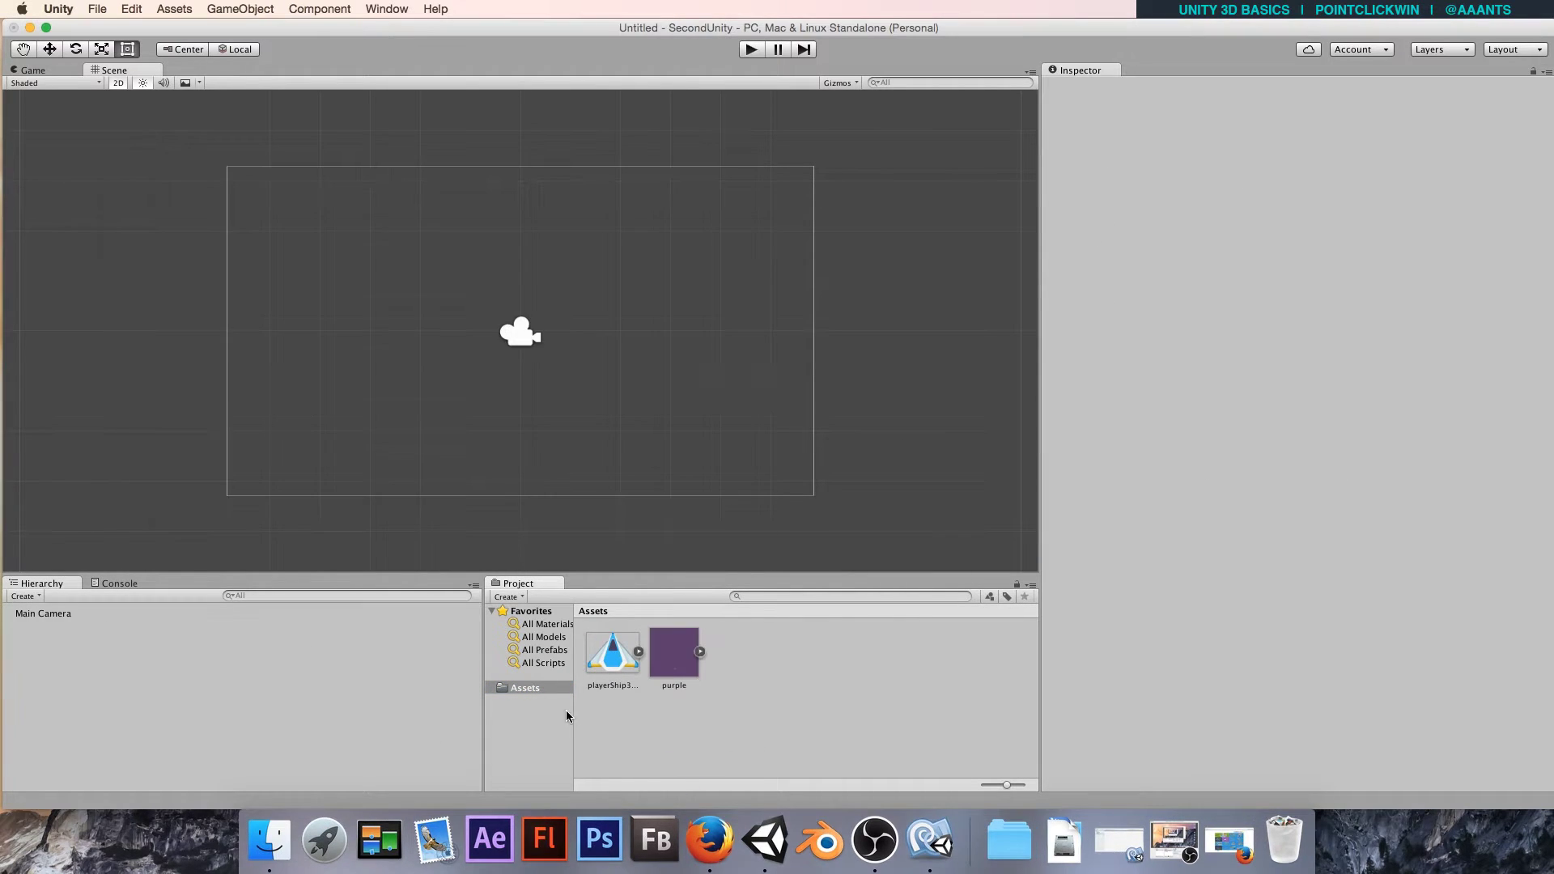
Create a Sprites folder in Assets and move both images into it.
{"action": "right_click", "coordinate": [770, 677]}
{"action": "mouse_move", "coordinate": [805, 544]}
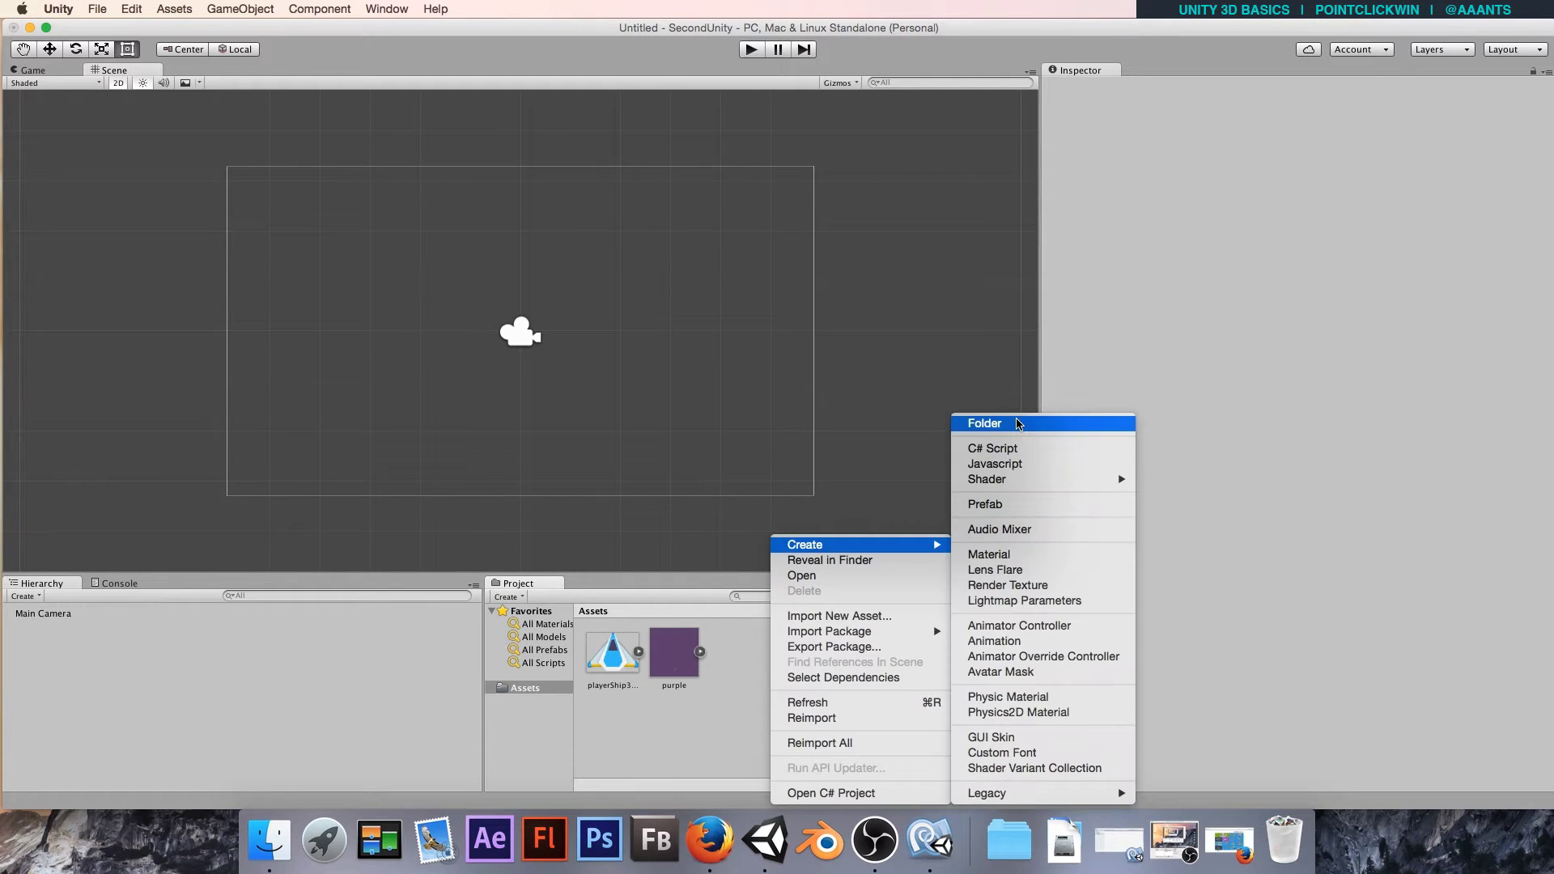
{"action": "left_click", "coordinate": [1018, 425]}
{"action": "type", "text": "Sprites"}
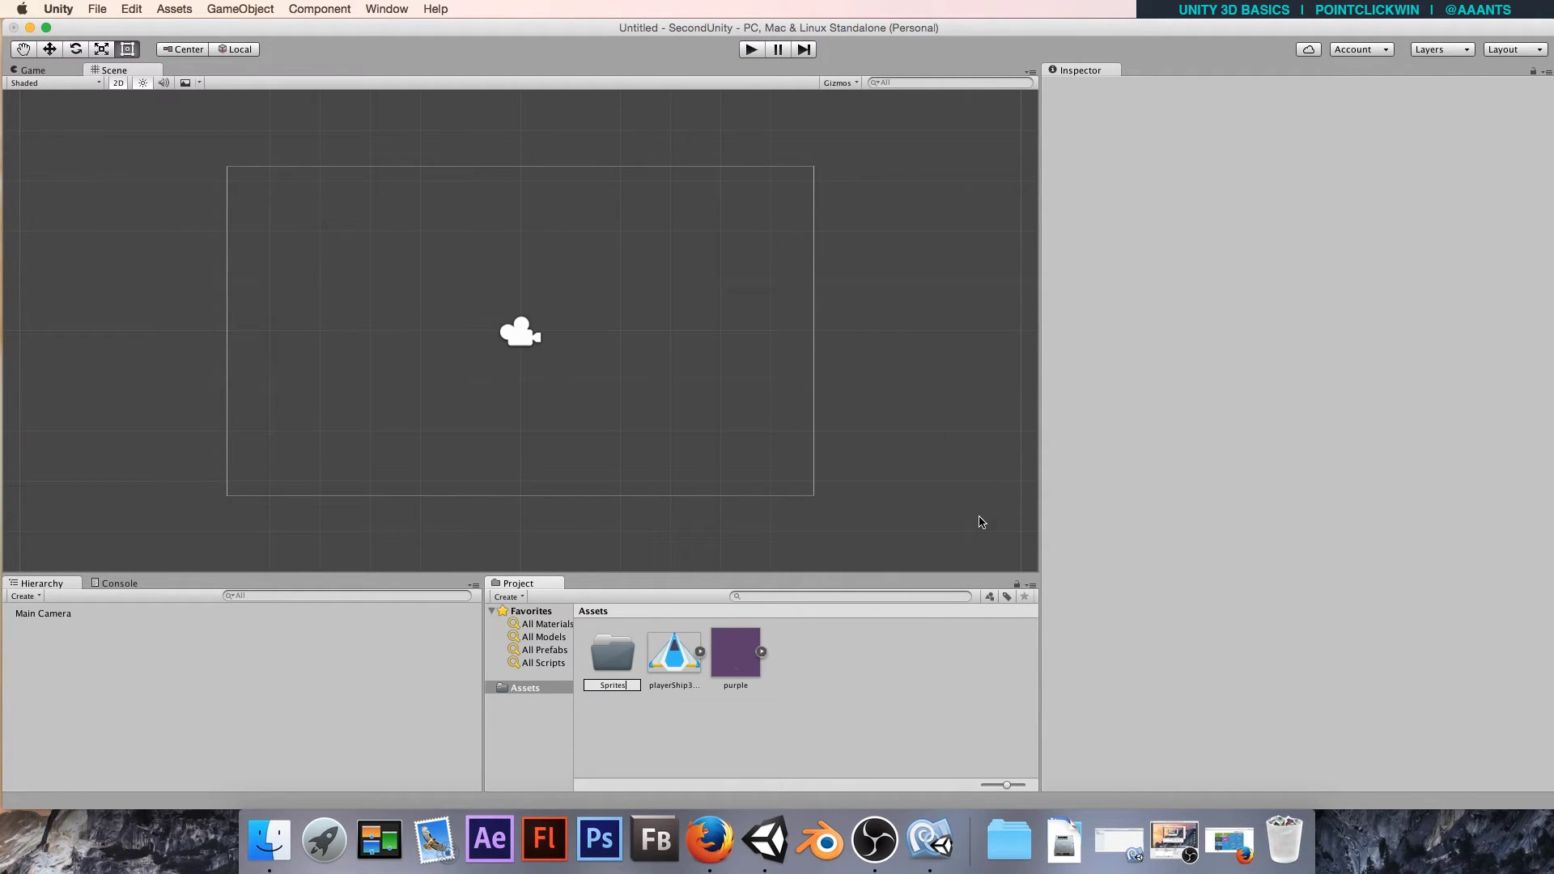
{"action": "key", "text": "Return"}
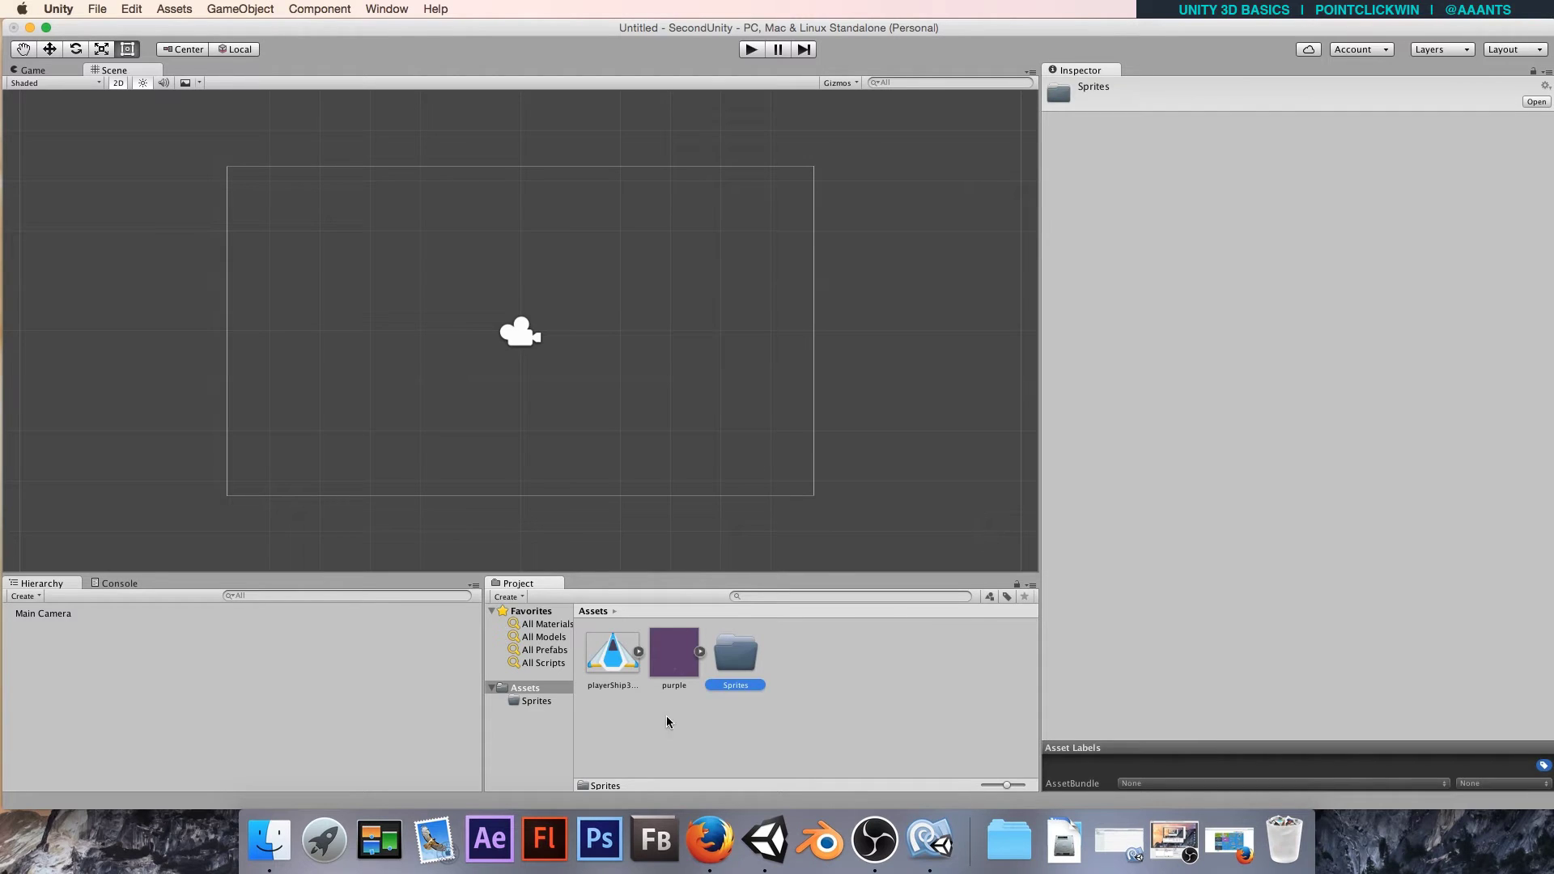
{"action": "left_click", "coordinate": [613, 652]}
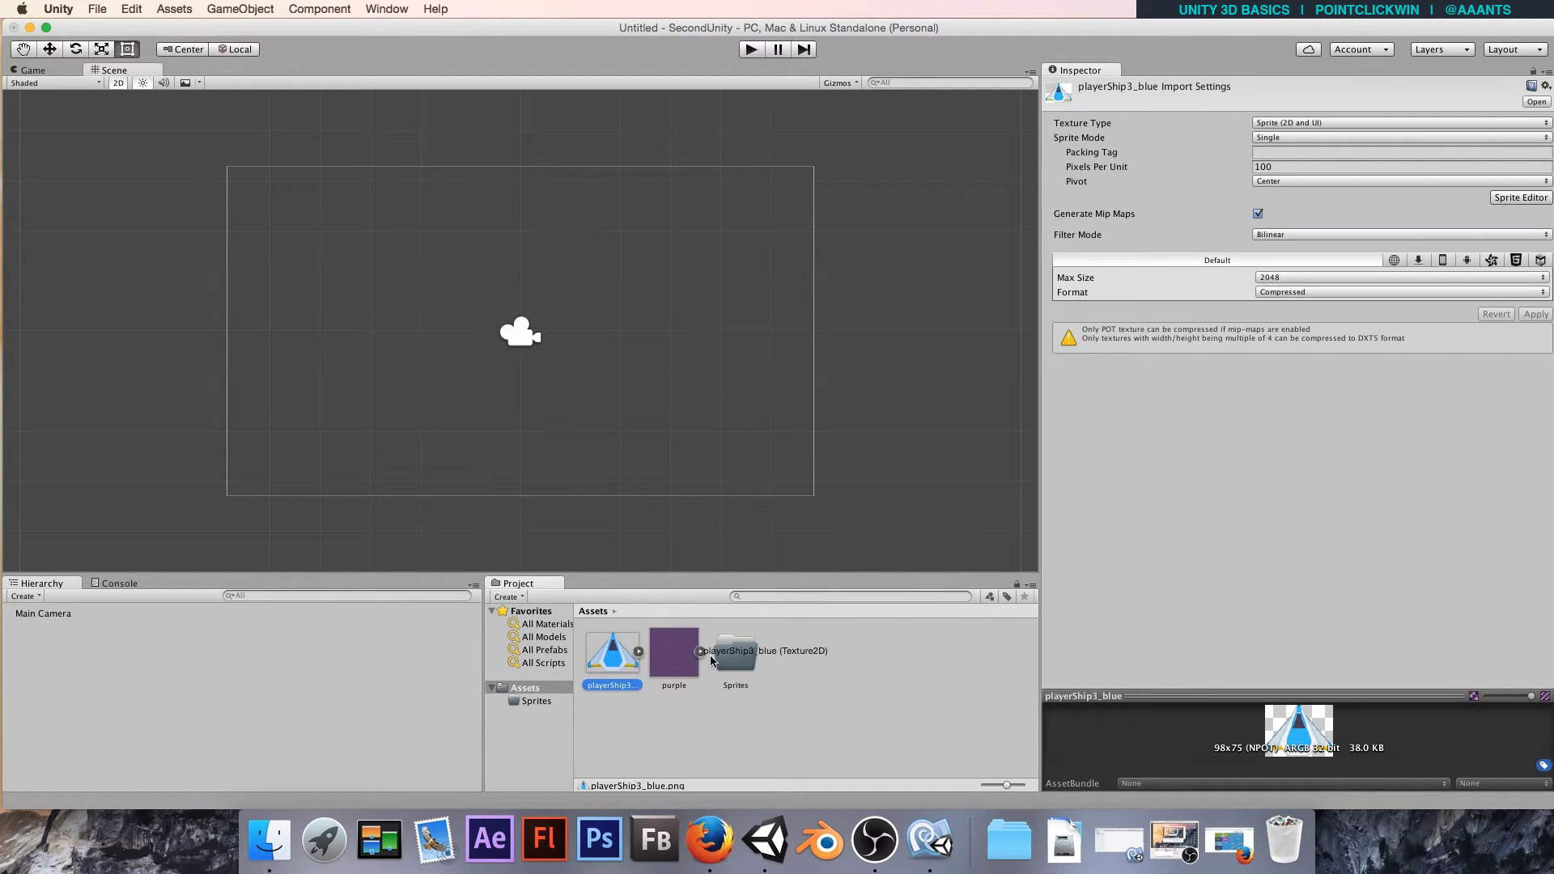
{"action": "mouse_move", "coordinate": [716, 660]}
{"action": "left_mouse_down"}
{"action": "mouse_move", "coordinate": [676, 656]}
{"action": "mouse_move", "coordinate": [588, 334]}
{"action": "left_mouse_up"}
Open the Sprites folder and inspect playerShip3_blue's import settings (Sprite, single, 100 pixels per unit).
{"action": "double_click", "coordinate": [613, 653]}
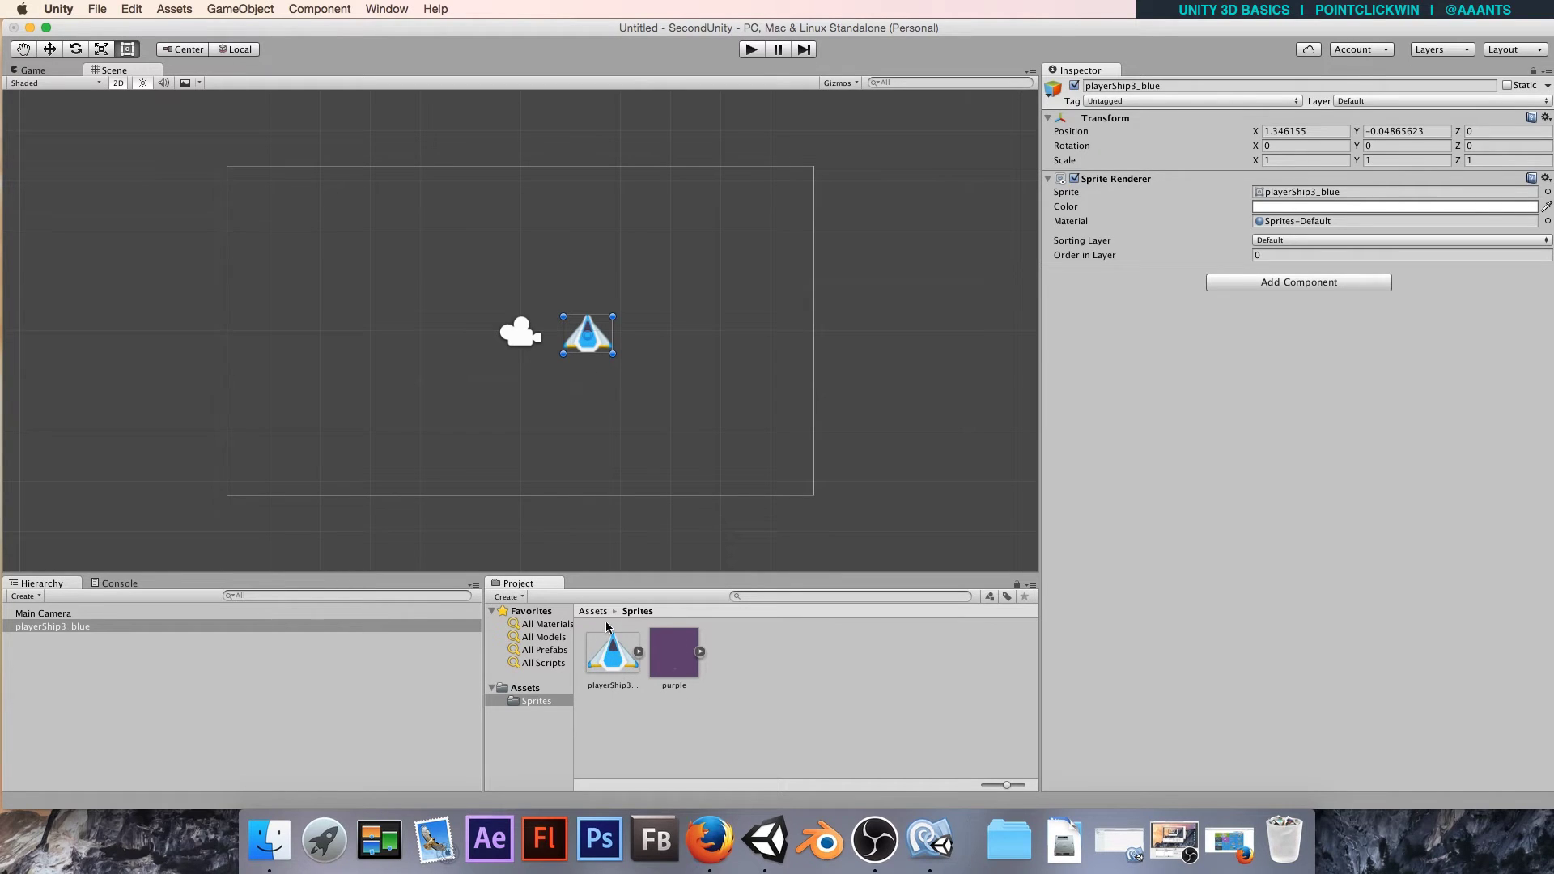
{"action": "left_click", "coordinate": [619, 664]}
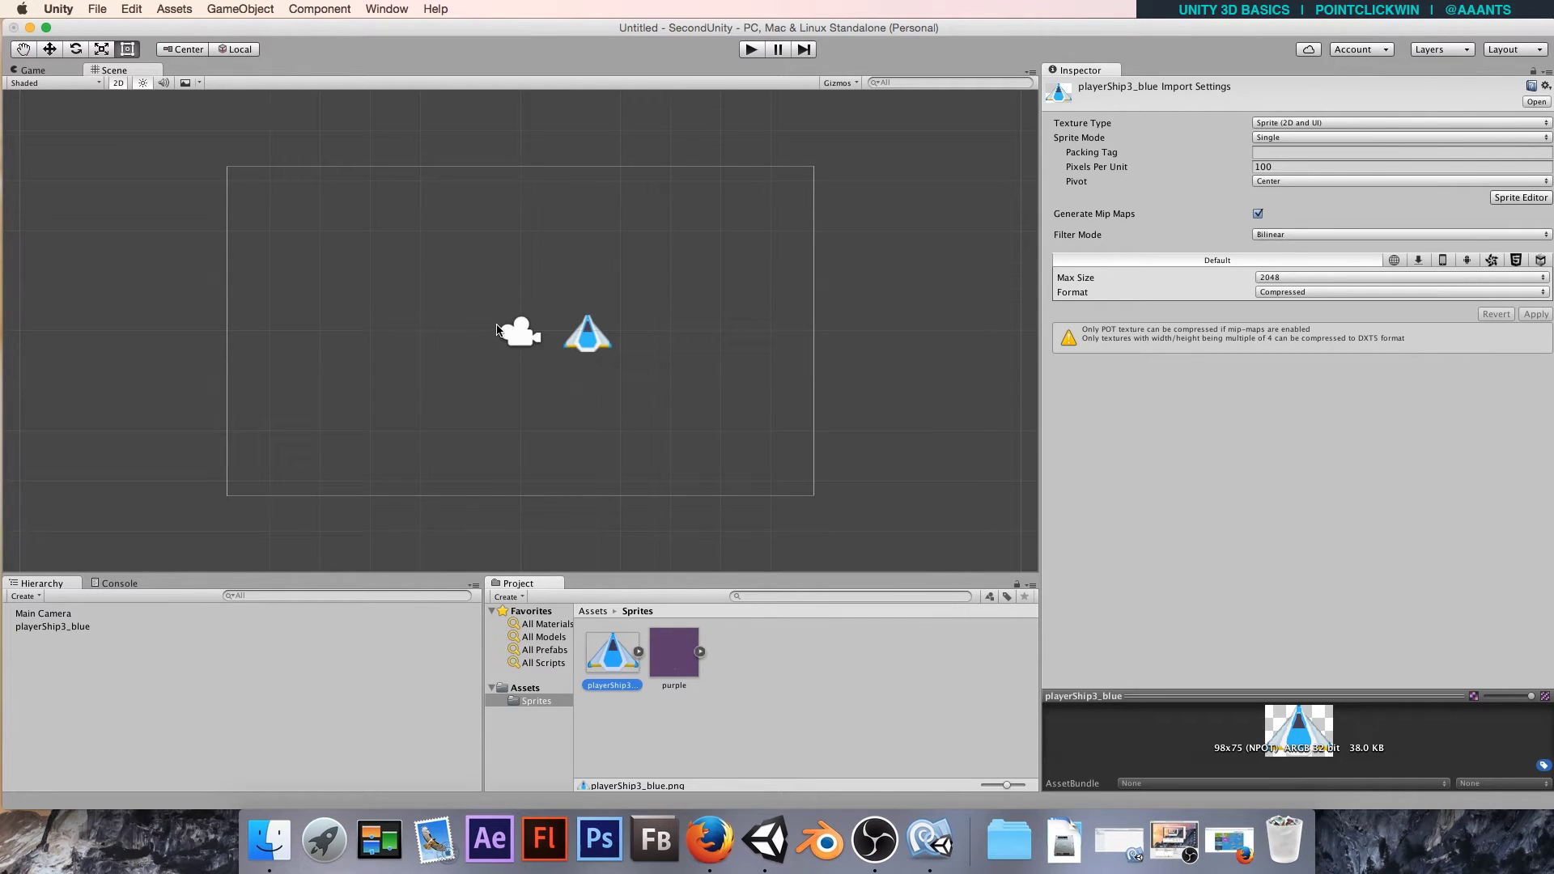
Set the Main Camera's size to 3.6, then select the blue player ship.
{"action": "left_click", "coordinate": [516, 341]}
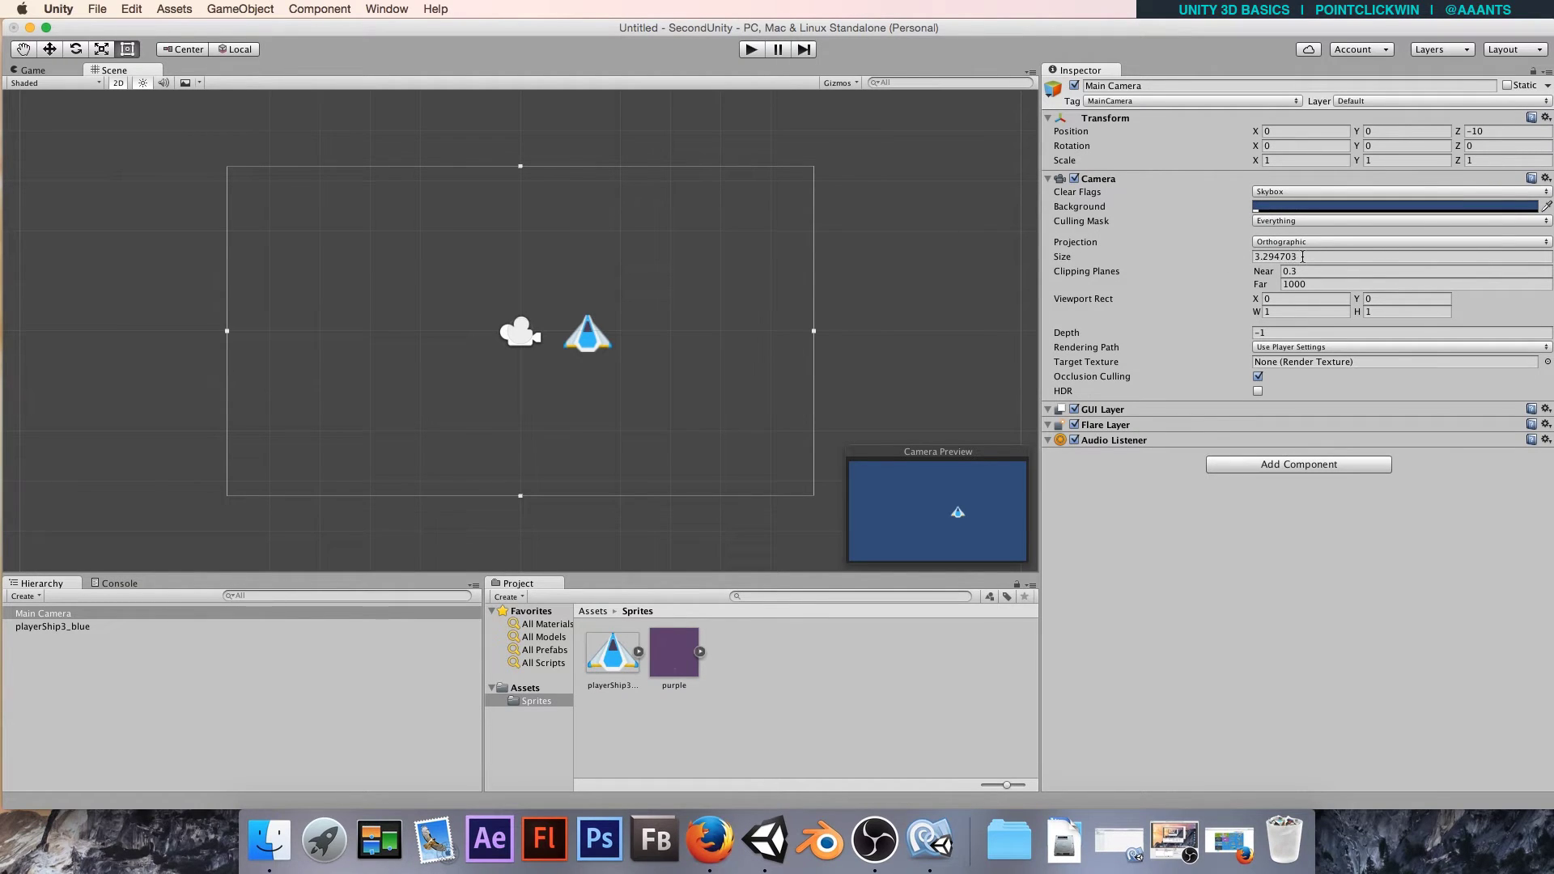
{"action": "left_click", "coordinate": [1303, 256]}
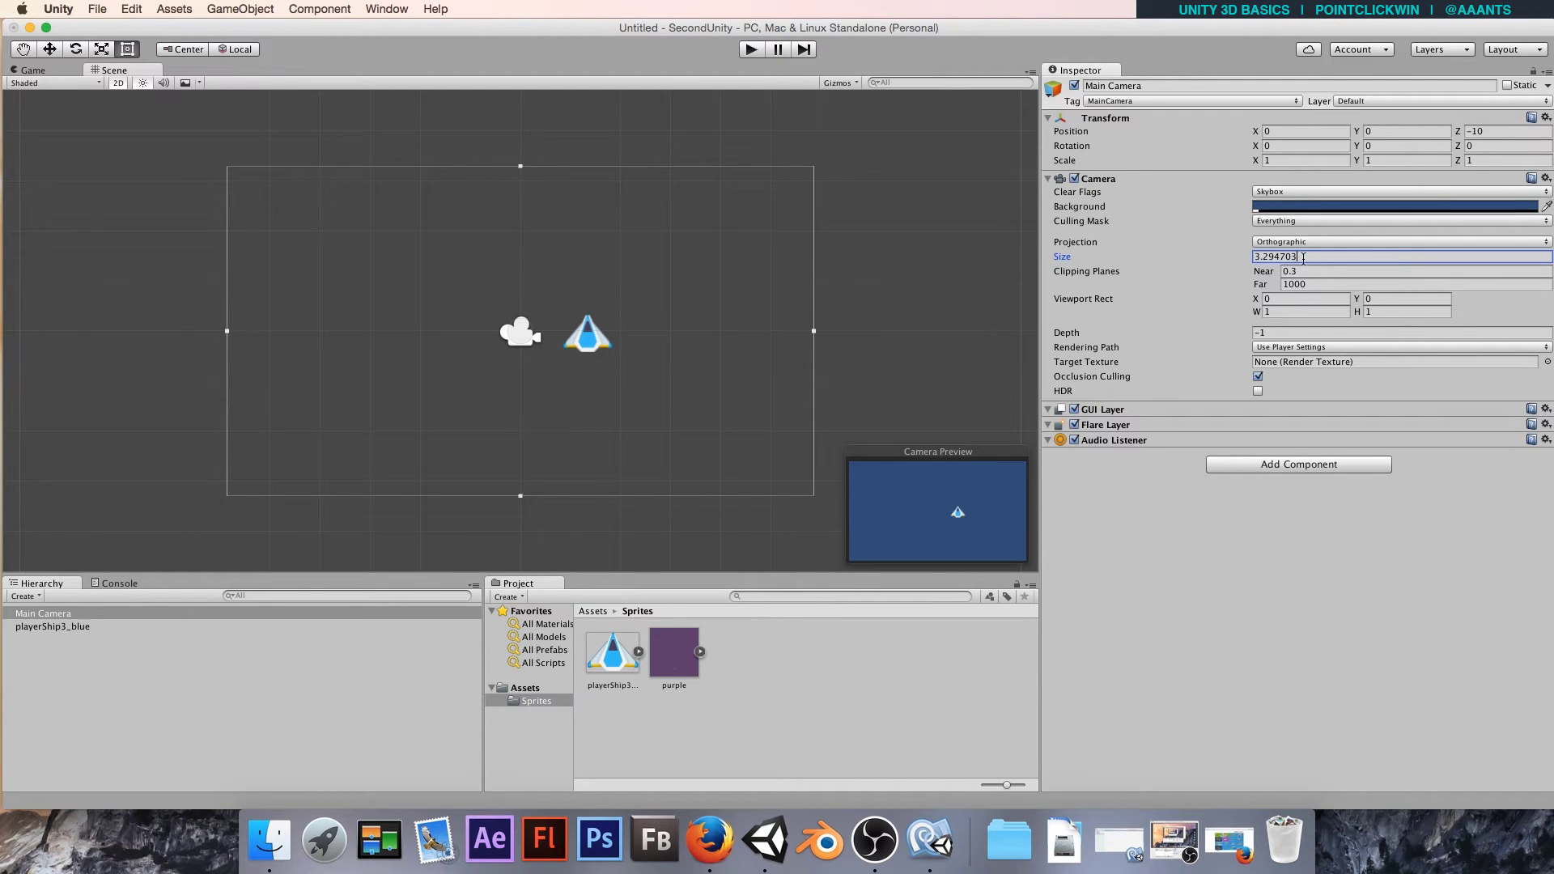
{"action": "left_click_drag", "start_coordinate": [1303, 257], "coordinate": [1214, 259]}
{"action": "mouse_move", "coordinate": [1212, 364]}
{"action": "type", "text": "3.6"}
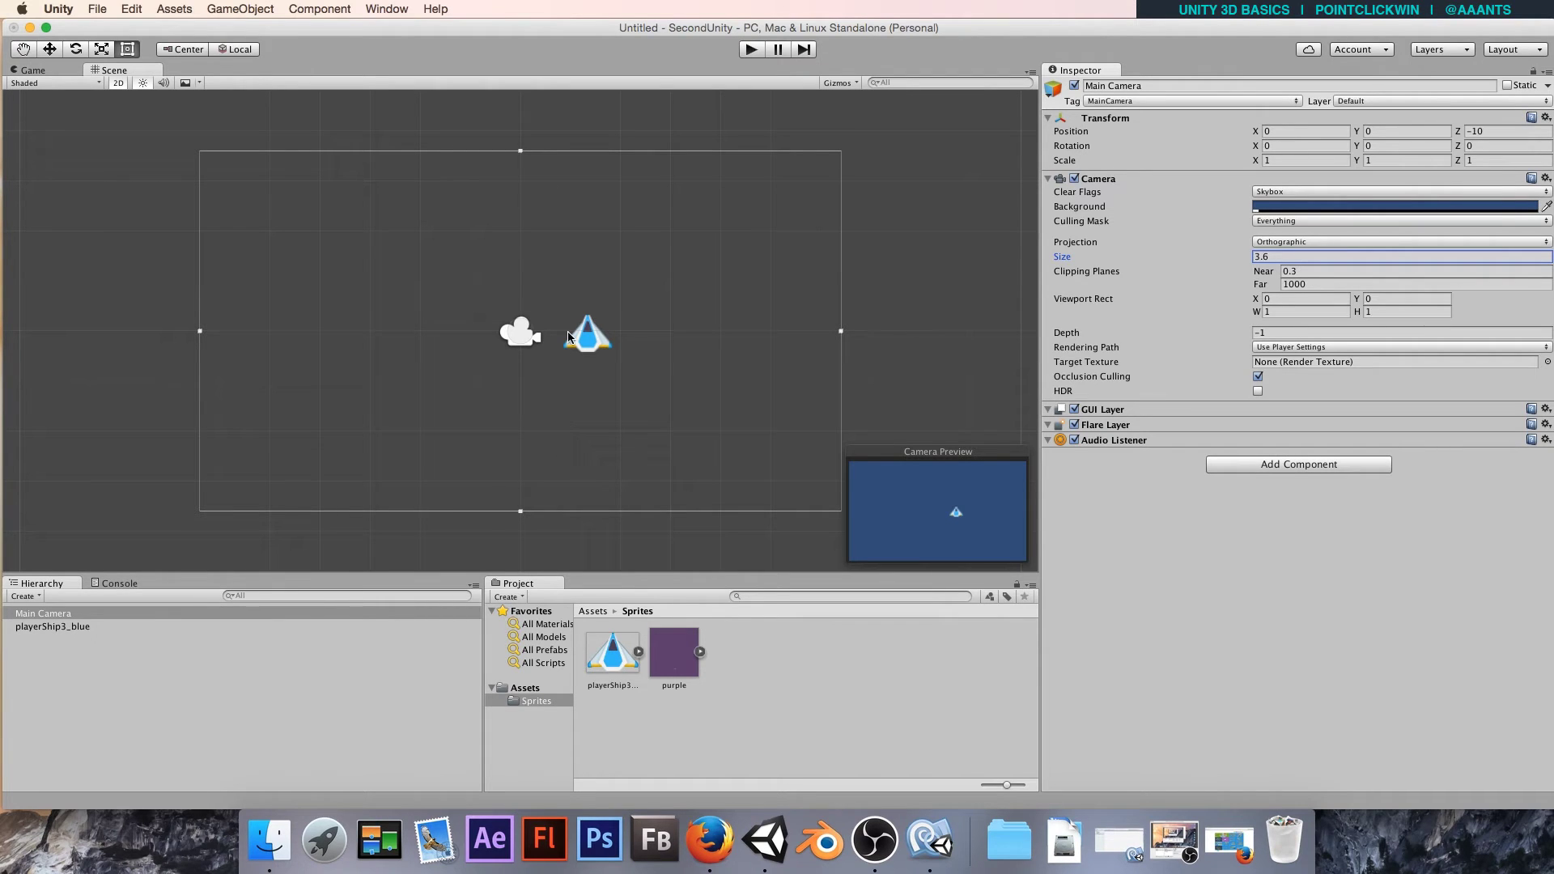
{"action": "left_click", "coordinate": [589, 351]}
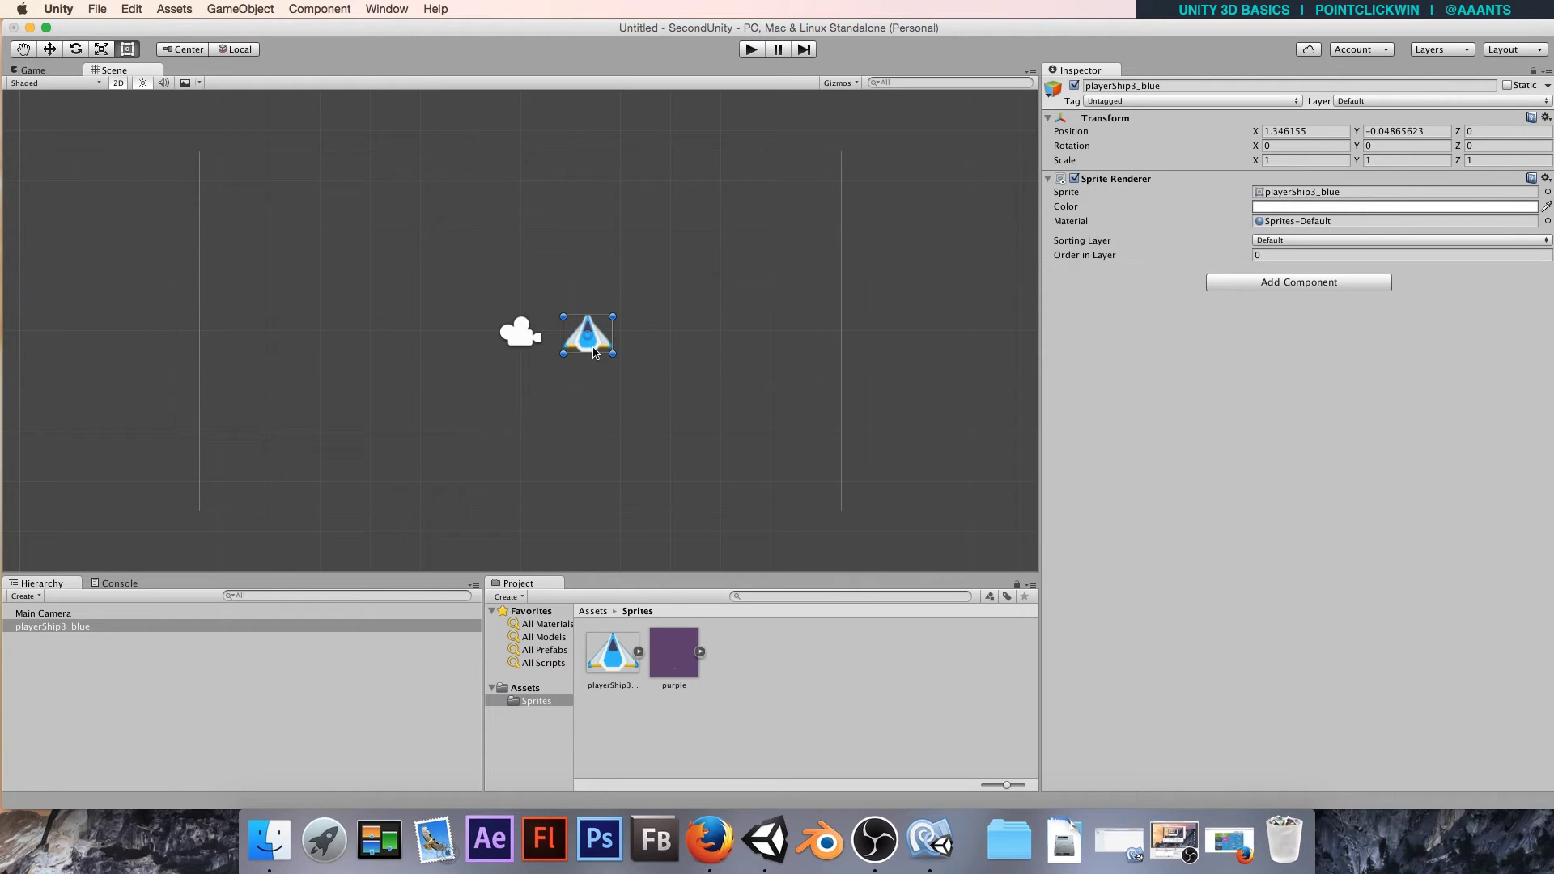
Move the blue ship to about (1.04, -0.01), just right of the camera.
{"action": "mouse_move", "coordinate": [589, 351]}
{"action": "left_mouse_down"}
{"action": "mouse_move", "coordinate": [518, 346]}
{"action": "mouse_move", "coordinate": [590, 309]}
{"action": "mouse_move", "coordinate": [623, 367]}
{"action": "mouse_move", "coordinate": [616, 346]}
{"action": "left_mouse_up"}
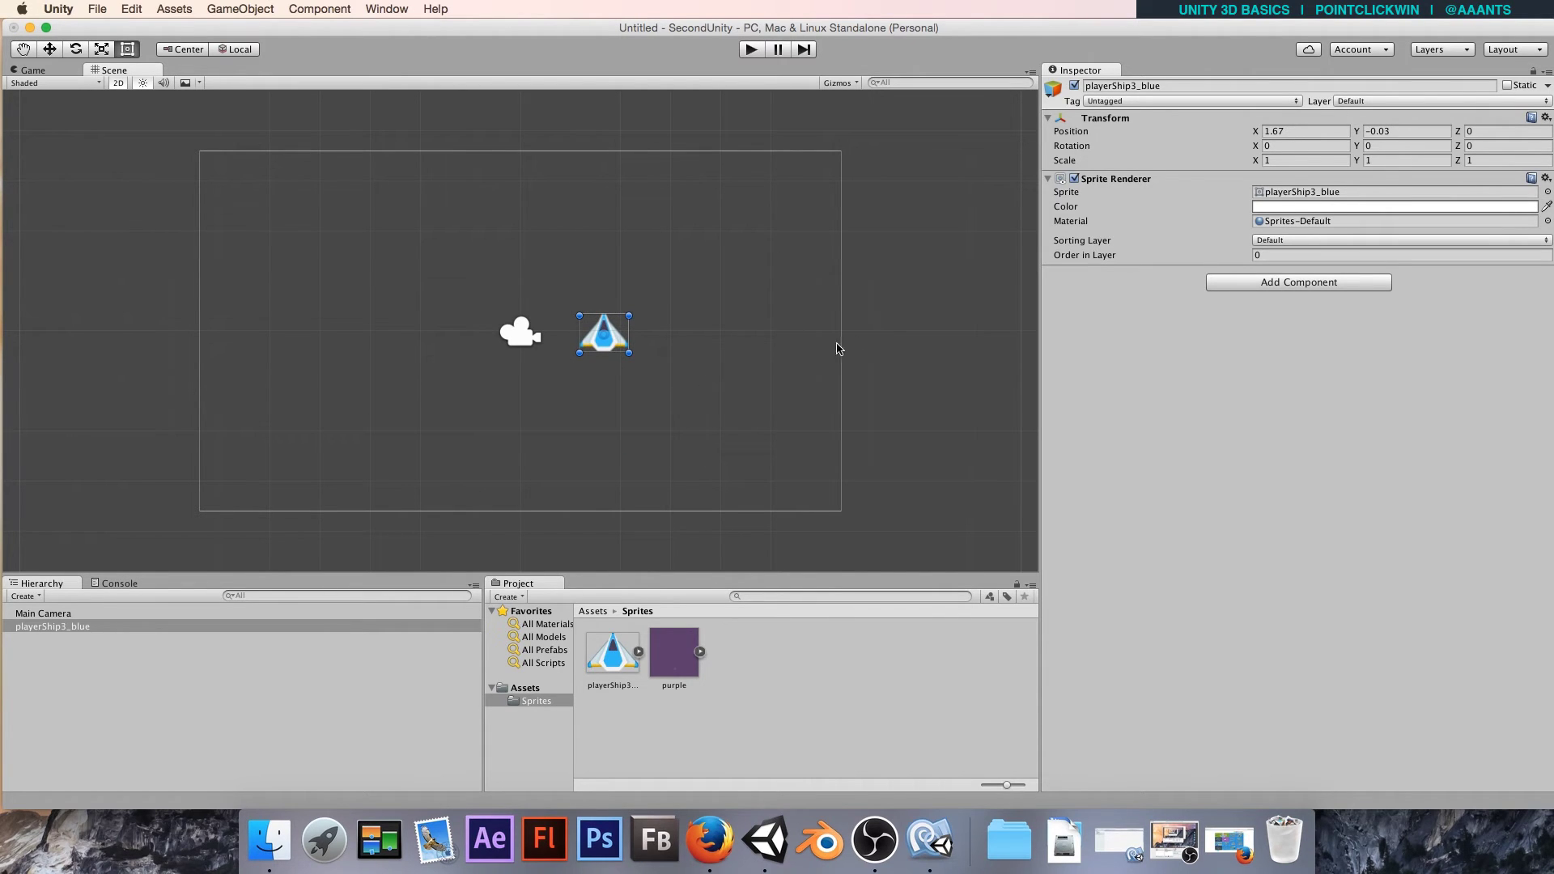
{"action": "mouse_move", "coordinate": [614, 344]}
{"action": "left_mouse_down"}
{"action": "mouse_move", "coordinate": [444, 316]}
{"action": "mouse_move", "coordinate": [700, 368]}
{"action": "mouse_move", "coordinate": [581, 329]}
{"action": "mouse_move", "coordinate": [581, 343]}
{"action": "left_mouse_up"}
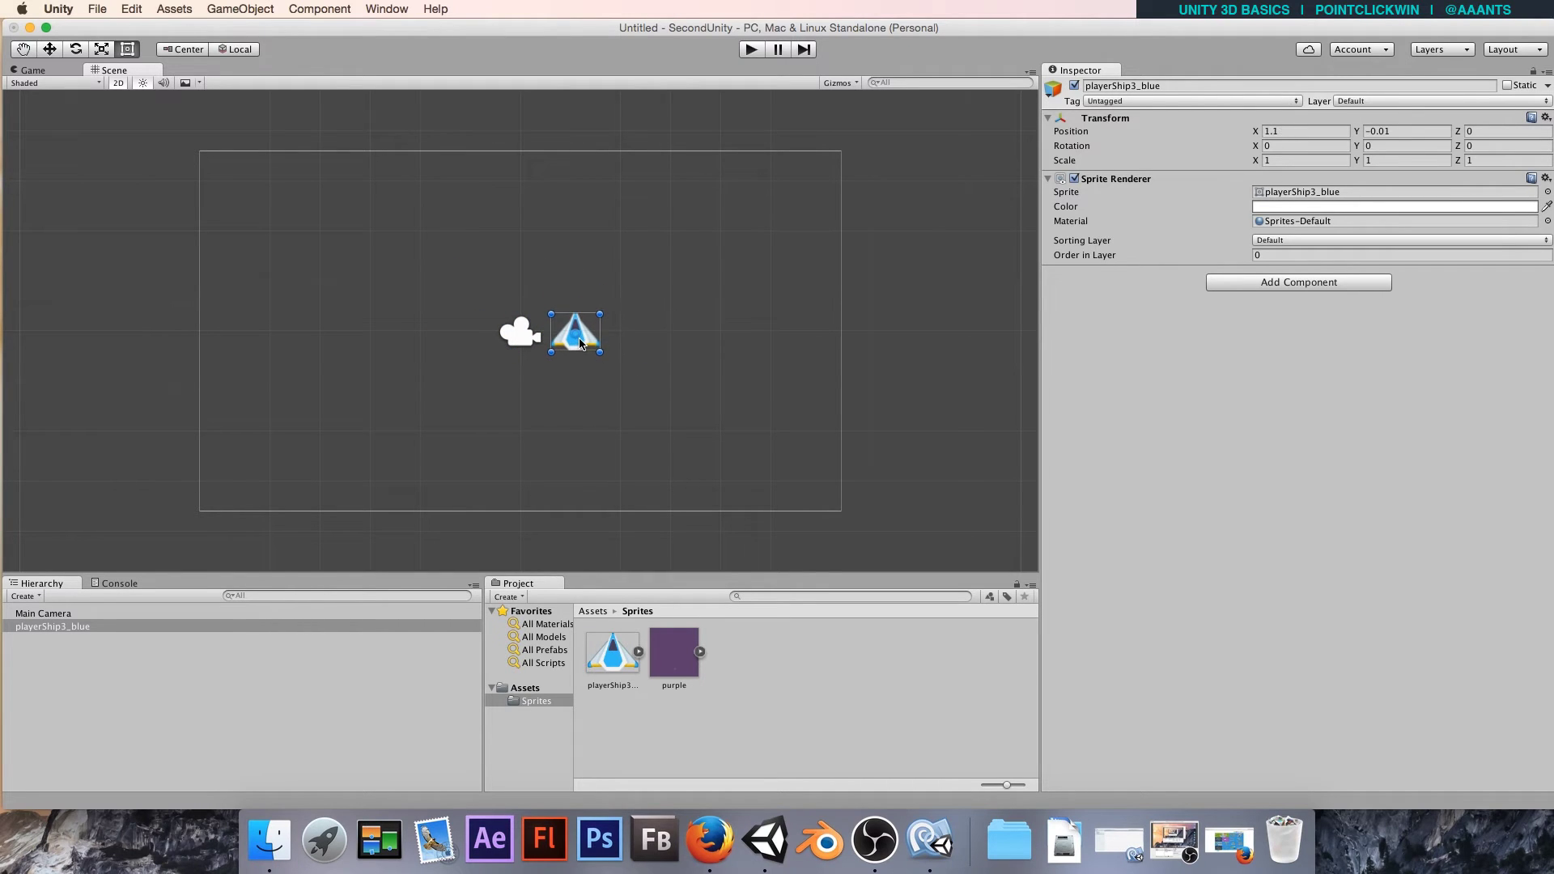
{"action": "left_click", "coordinate": [50, 50]}
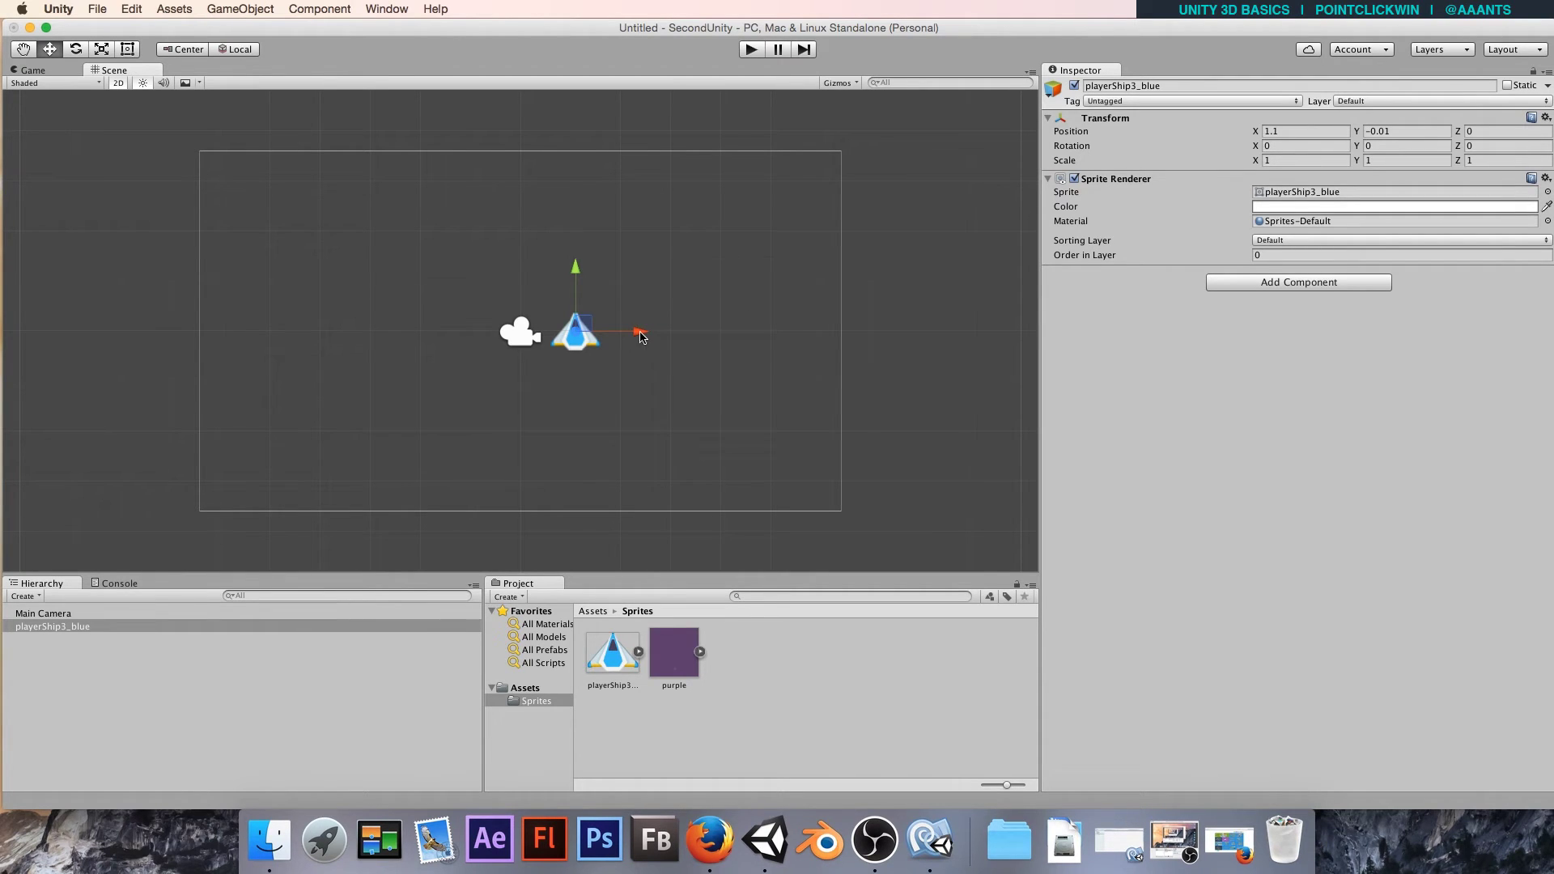
{"action": "mouse_move", "coordinate": [640, 339]}
{"action": "left_mouse_down"}
{"action": "mouse_move", "coordinate": [851, 338]}
{"action": "mouse_move", "coordinate": [639, 332]}
{"action": "left_mouse_up"}
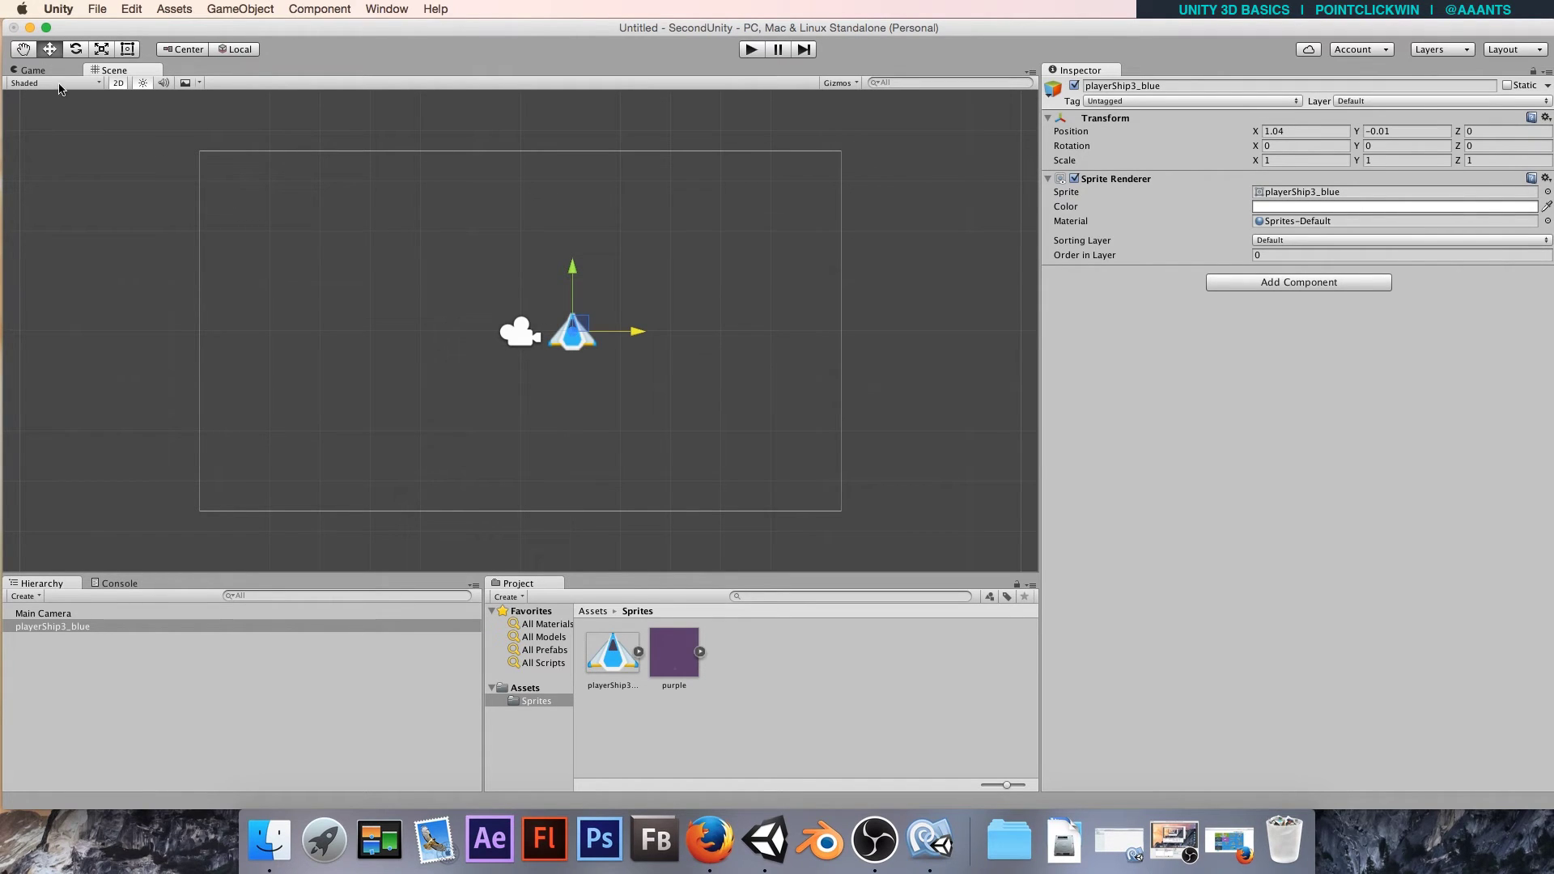
{"action": "left_click", "coordinate": [118, 83]}
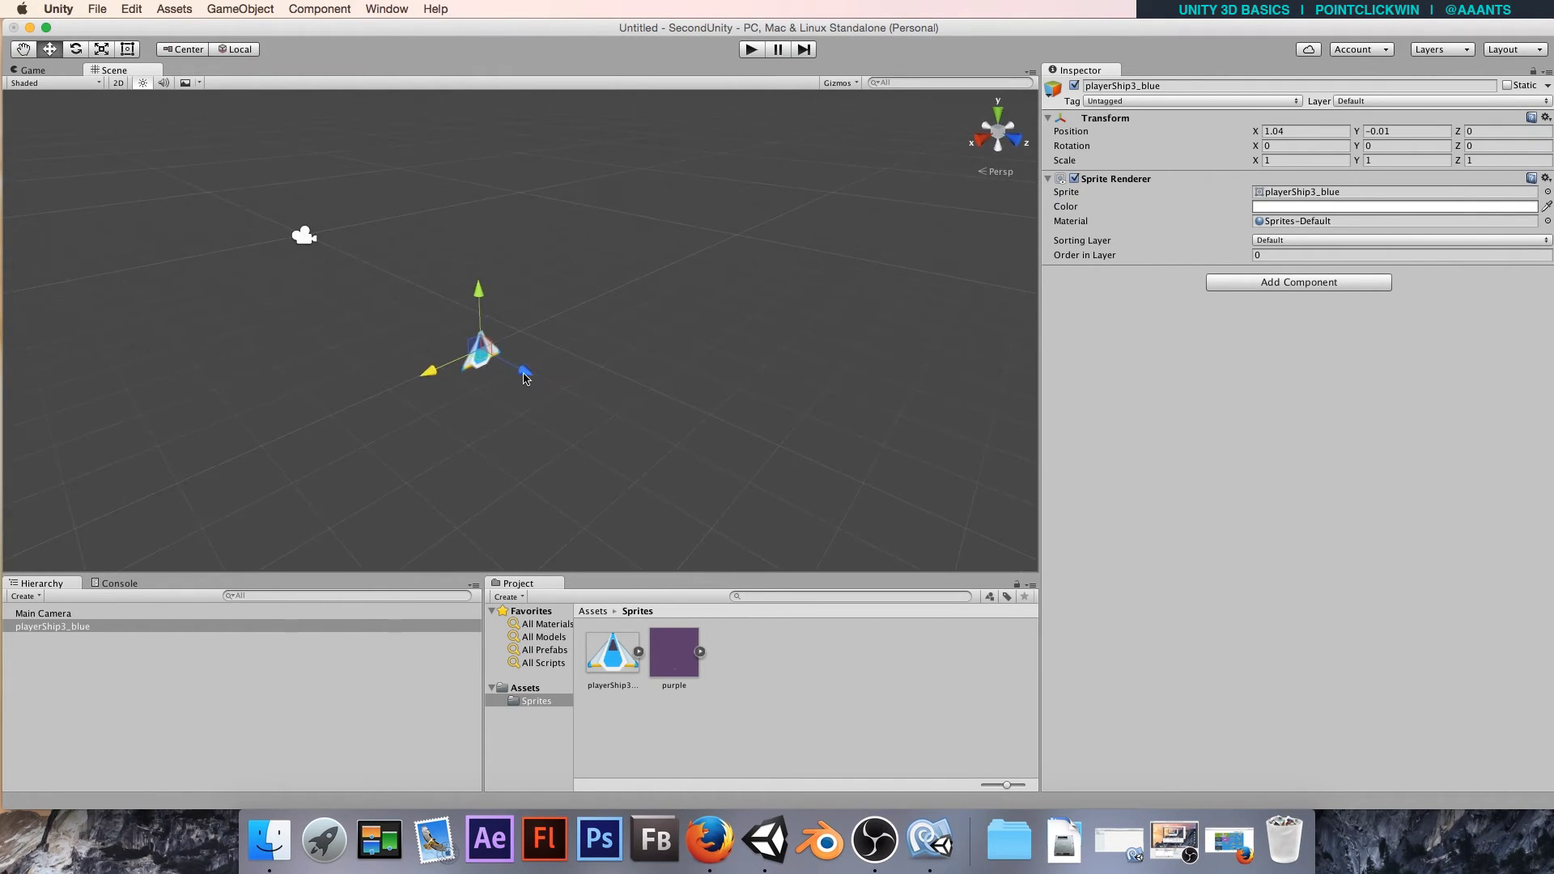
{"action": "mouse_move", "coordinate": [525, 378]}
{"action": "left_mouse_down"}
{"action": "mouse_move", "coordinate": [640, 442]}
{"action": "mouse_move", "coordinate": [494, 369]}
{"action": "mouse_move", "coordinate": [728, 486]}
{"action": "mouse_move", "coordinate": [534, 402]}
{"action": "mouse_move", "coordinate": [453, 348]}
{"action": "mouse_move", "coordinate": [679, 478]}
{"action": "mouse_move", "coordinate": [216, 216]}
{"action": "mouse_move", "coordinate": [419, 321]}
{"action": "left_mouse_up"}
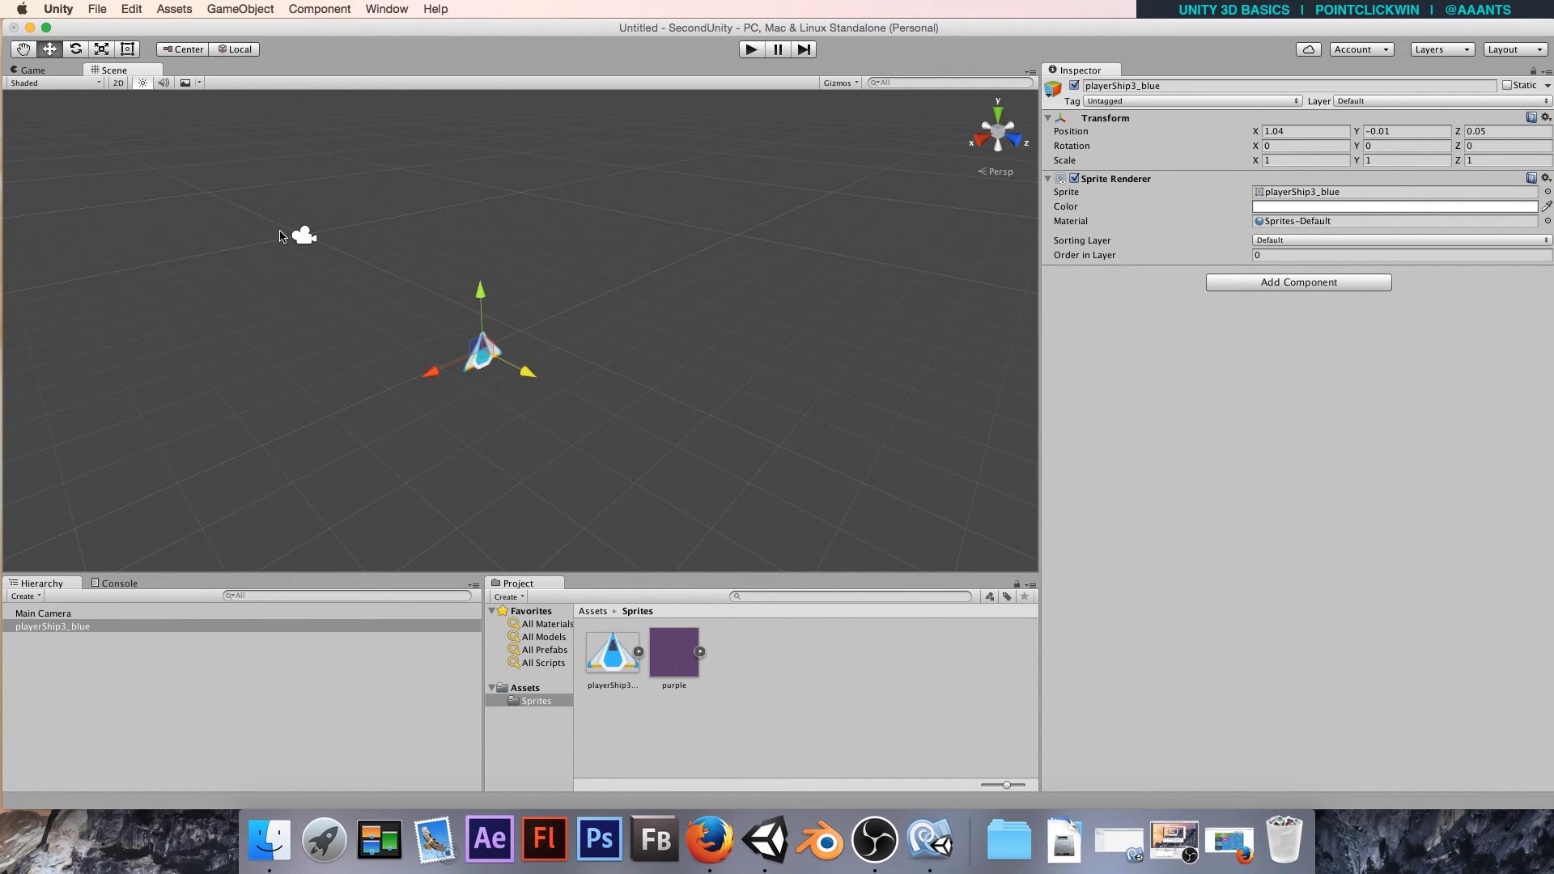
{"action": "key", "text": "super+z"}
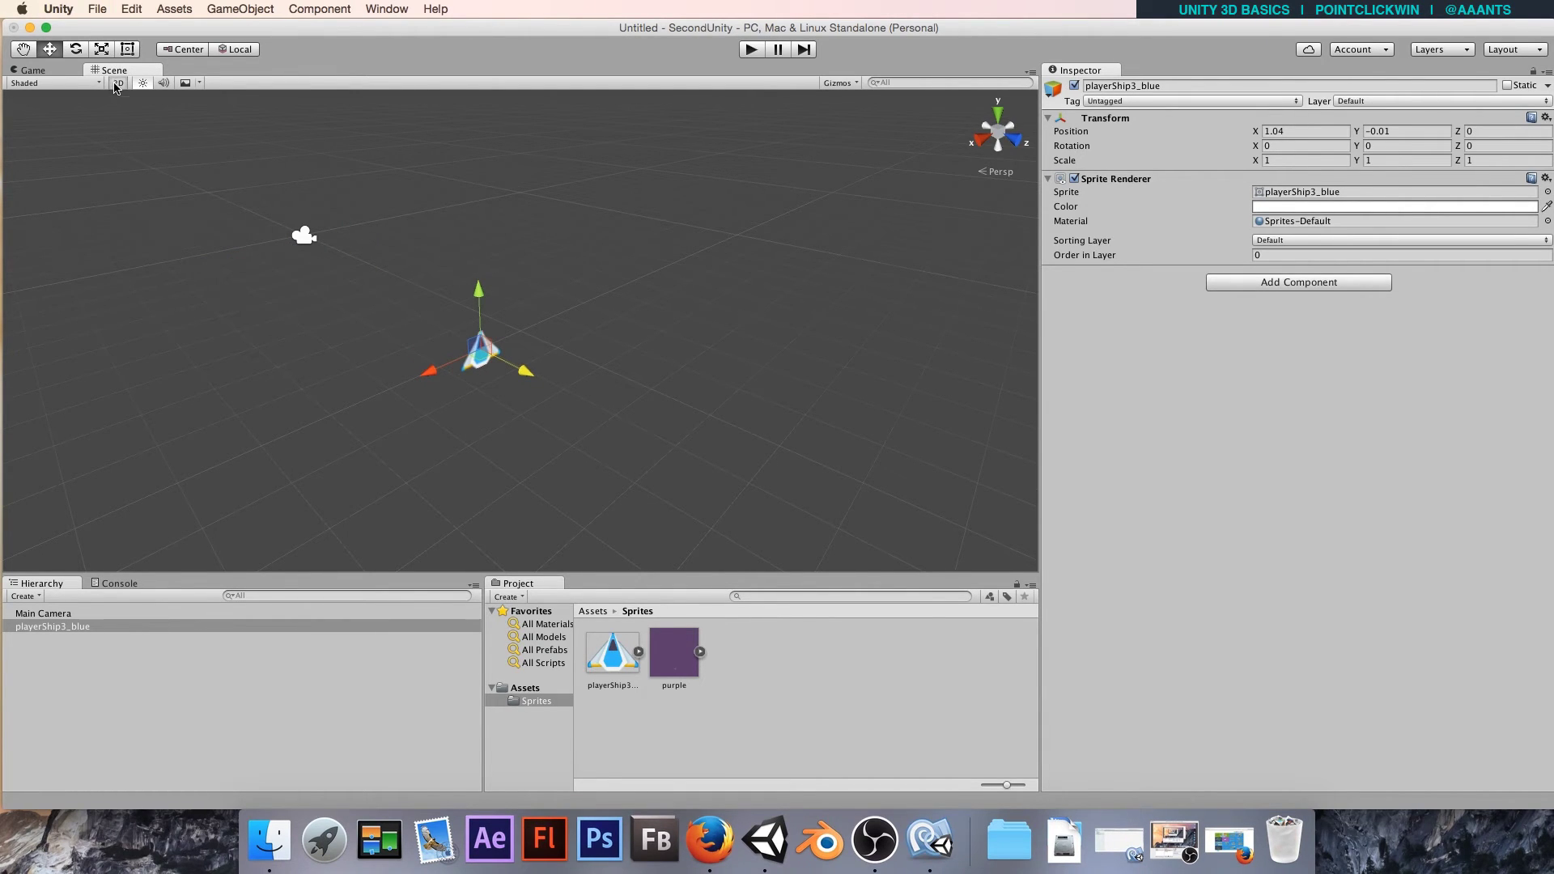
{"action": "left_click", "coordinate": [118, 83]}
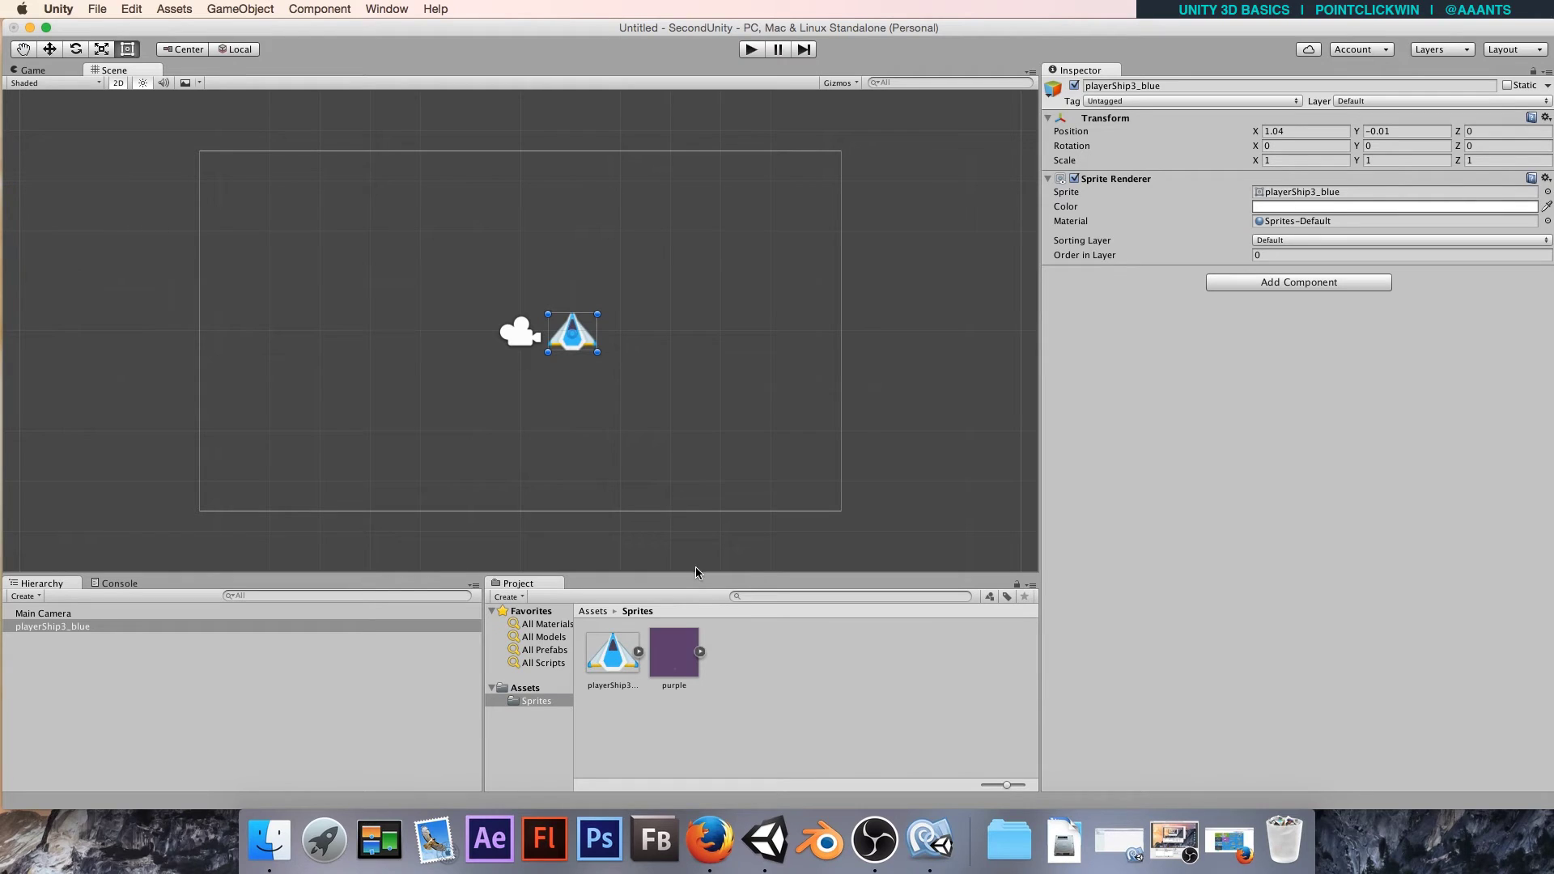
Place the purple sprite in the scene, stretched to about 5.82 × 3.33 over the camera frame.
{"action": "left_click", "coordinate": [670, 651]}
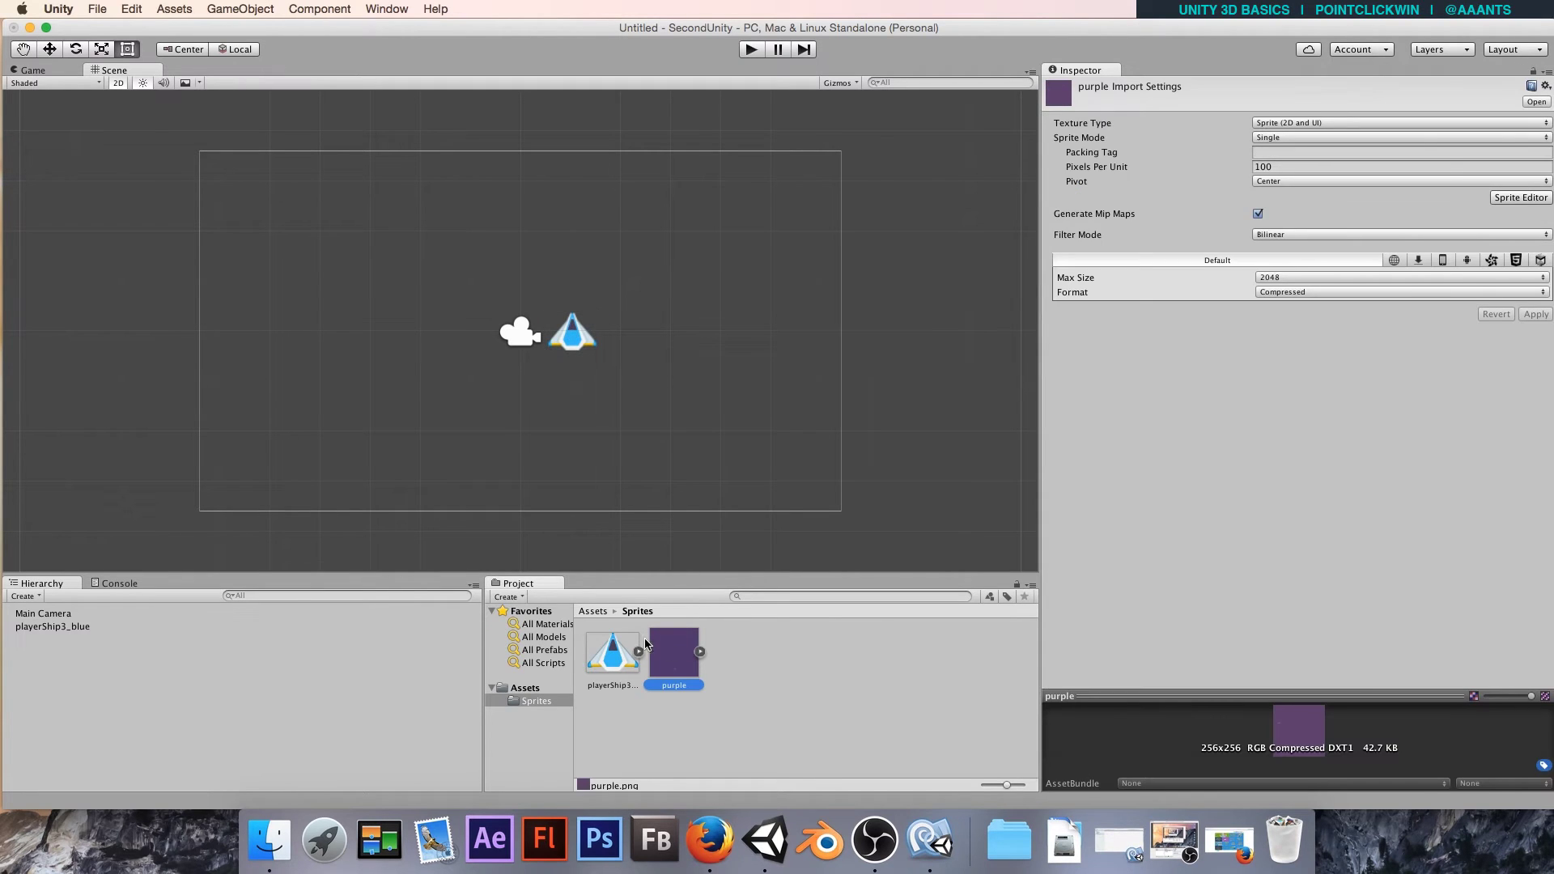
{"action": "left_click_drag", "start_coordinate": [654, 650], "coordinate": [378, 319]}
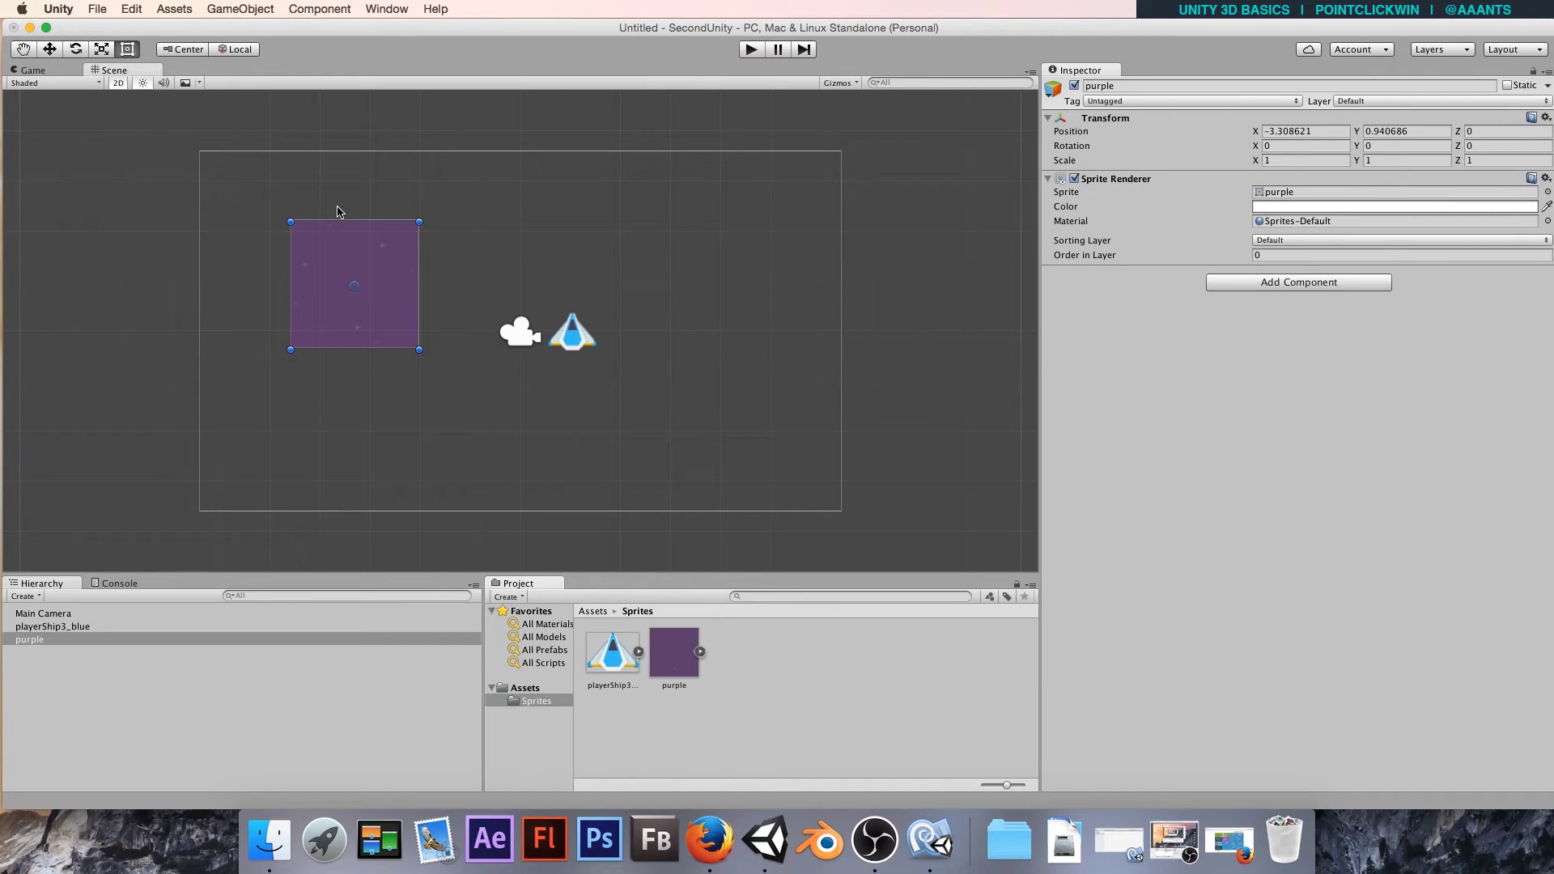
{"action": "left_click_drag", "start_coordinate": [420, 351], "coordinate": [889, 551]}
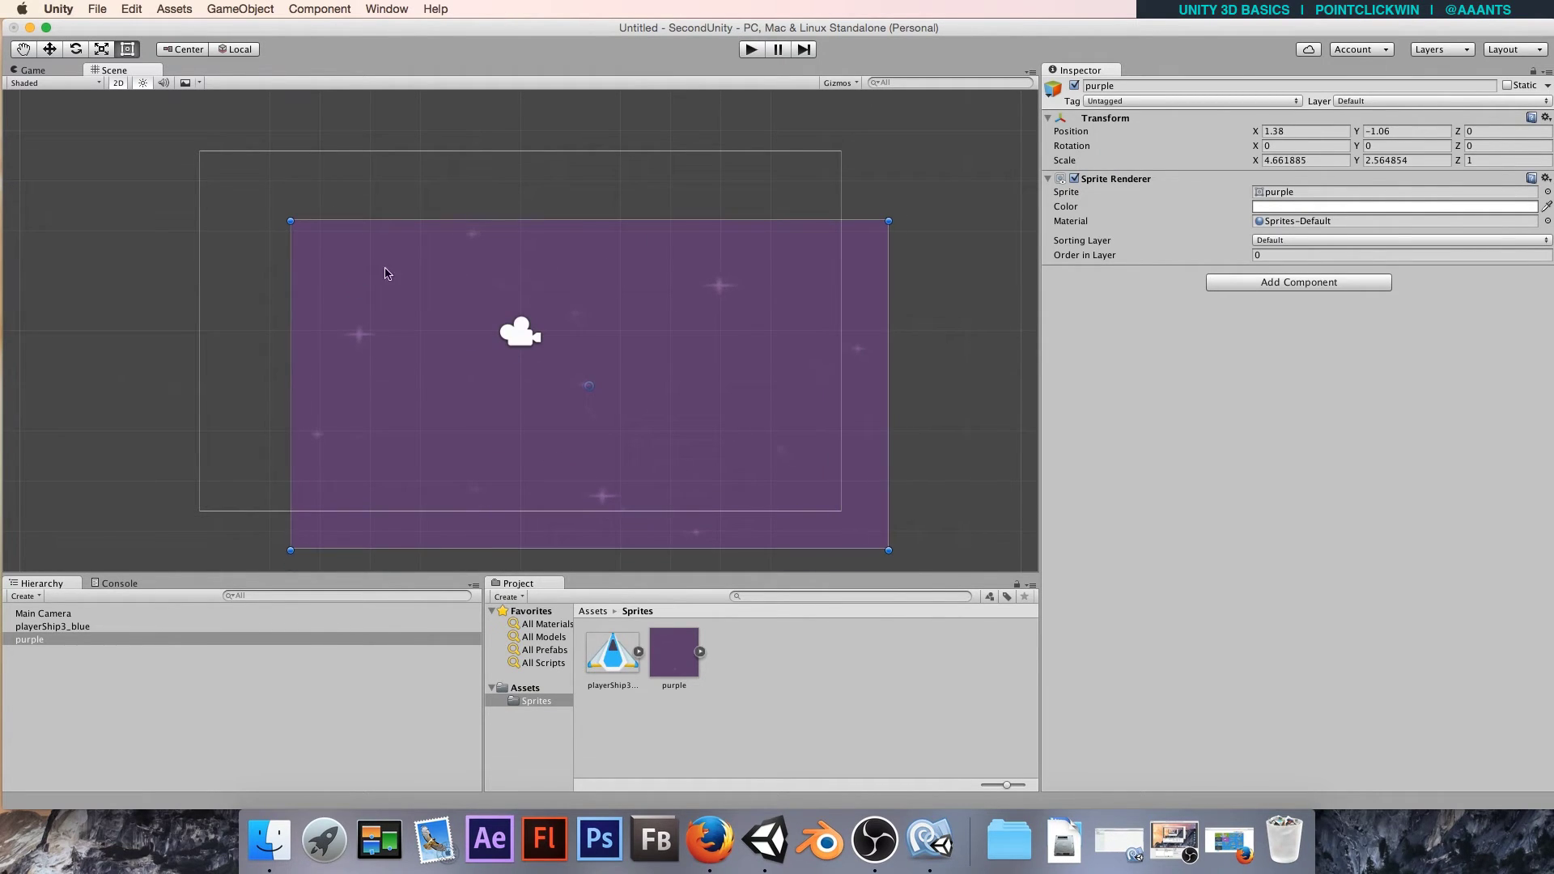
{"action": "left_click_drag", "start_coordinate": [291, 221], "coordinate": [143, 123]}
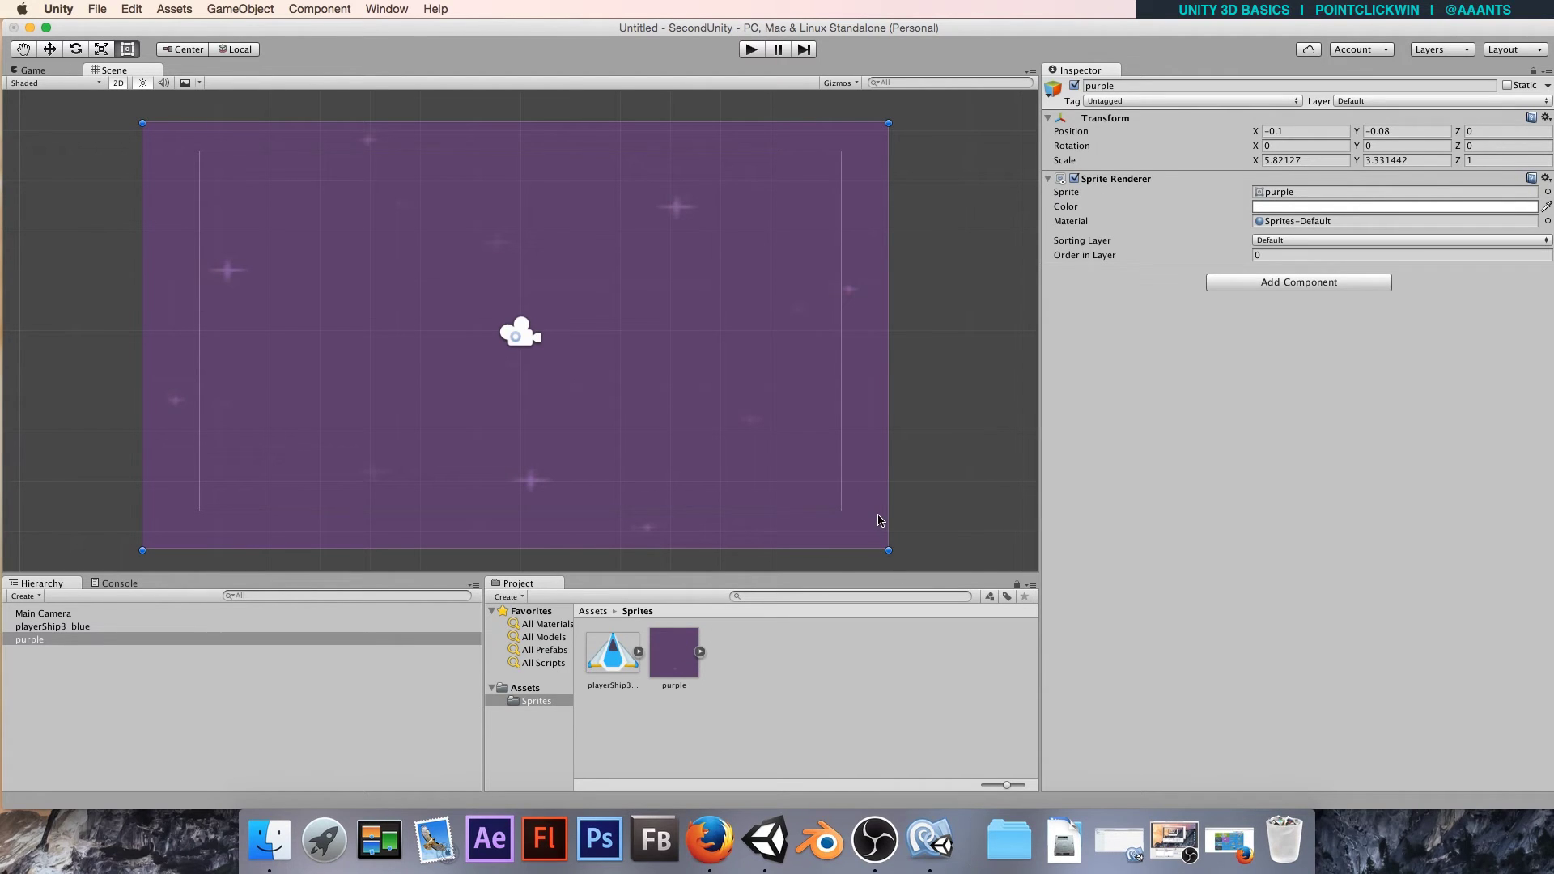
Replace the purple sprite with a new Quad stretched over the camera frame.
{"action": "key", "text": "Delete"}
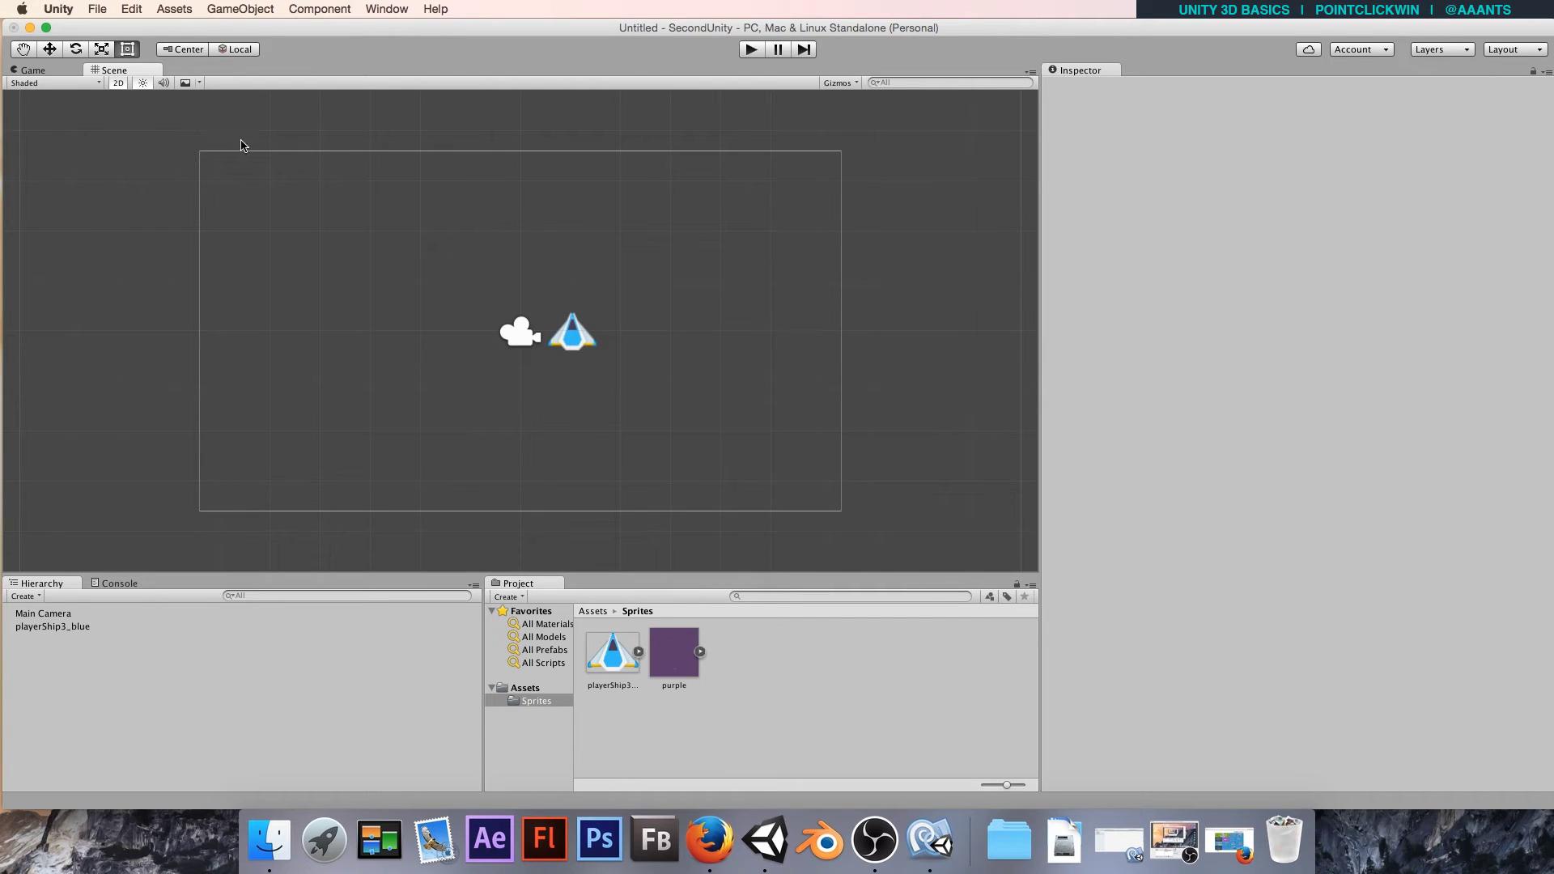
{"action": "left_click", "coordinate": [222, 9]}
{"action": "mouse_move", "coordinate": [243, 59]}
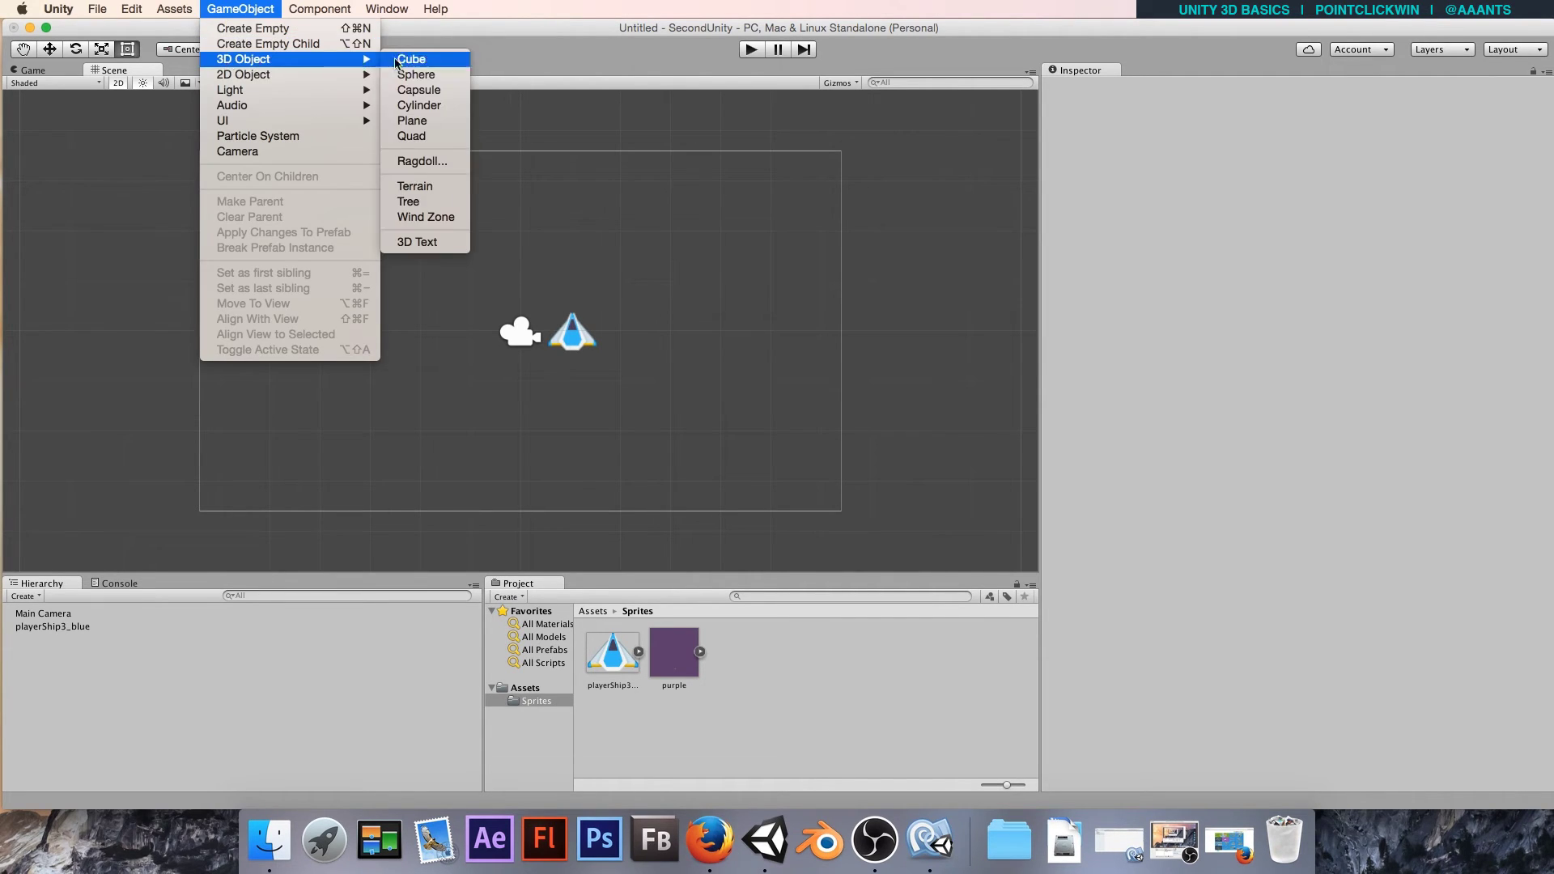
{"action": "left_click", "coordinate": [428, 136]}
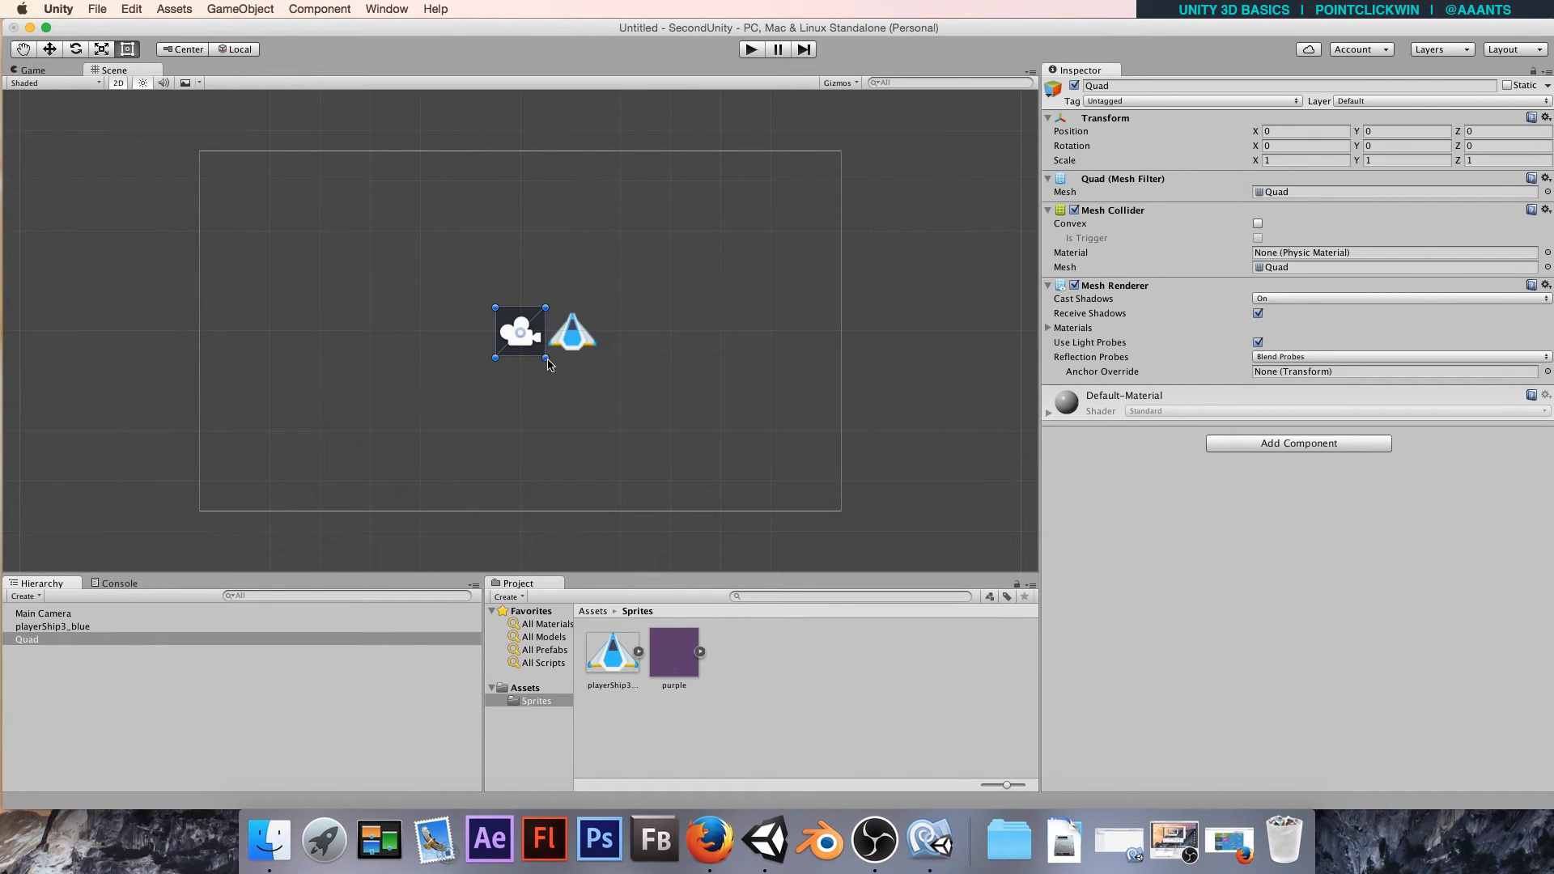
{"action": "left_click_drag", "start_coordinate": [546, 357], "coordinate": [881, 537]}
{"action": "left_click_drag", "start_coordinate": [496, 309], "coordinate": [169, 127]}
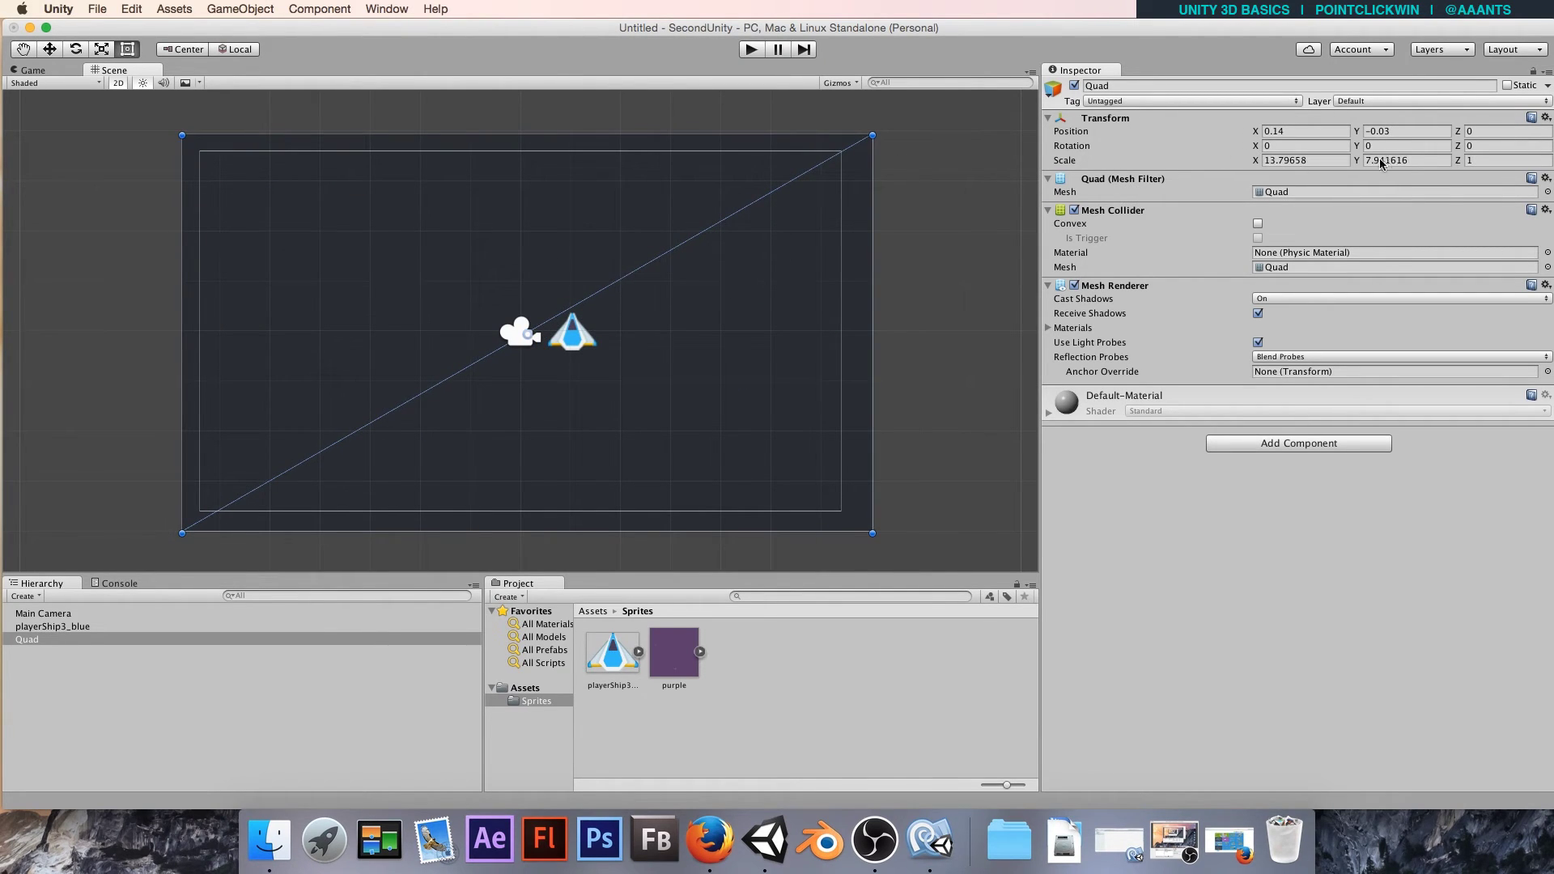
Set the Quad's scale to 14 × 8 and its position to (0, 0).
{"action": "left_click", "coordinate": [1334, 161]}
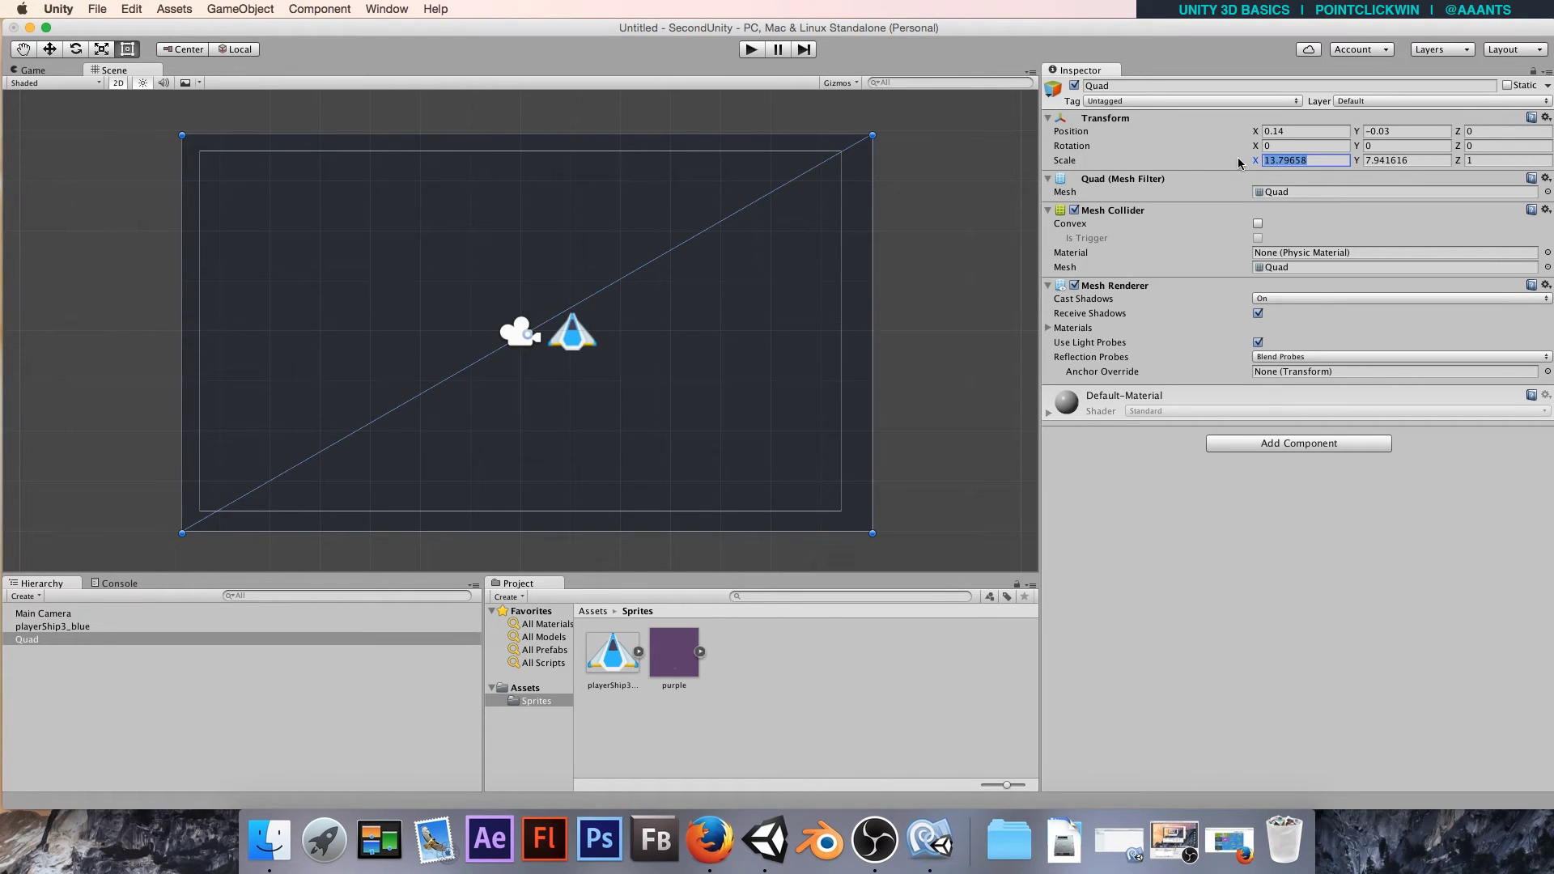
{"action": "type", "text": "14"}
{"action": "key", "text": "Tab"}
{"action": "type", "text": "8"}
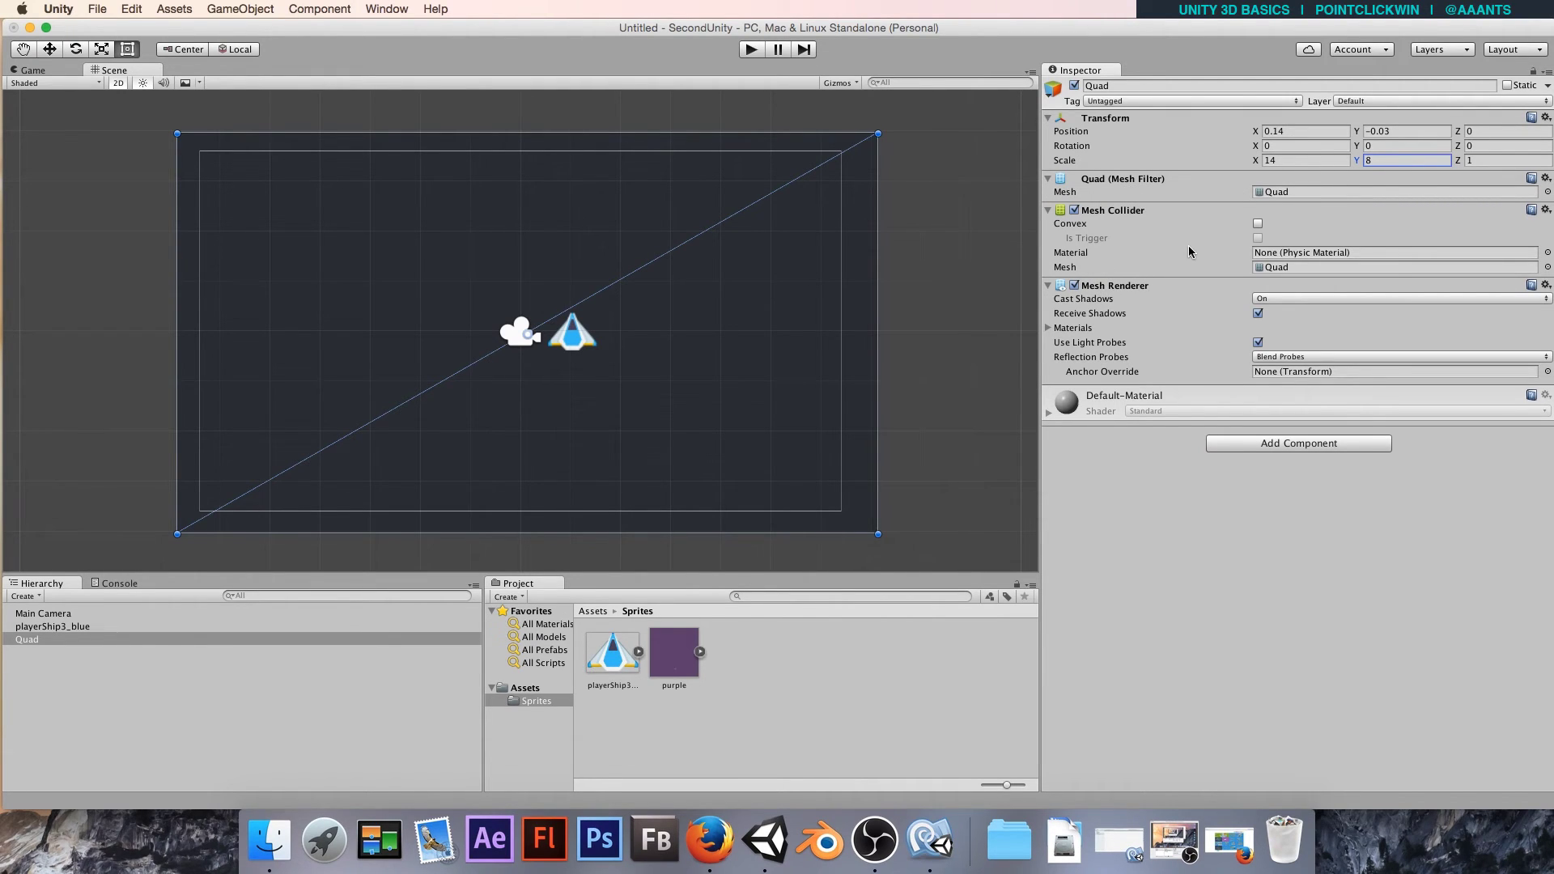
{"action": "left_click", "coordinate": [1260, 132]}
{"action": "type", "text": "0"}
{"action": "key", "text": "Tab"}
{"action": "type", "text": "0"}
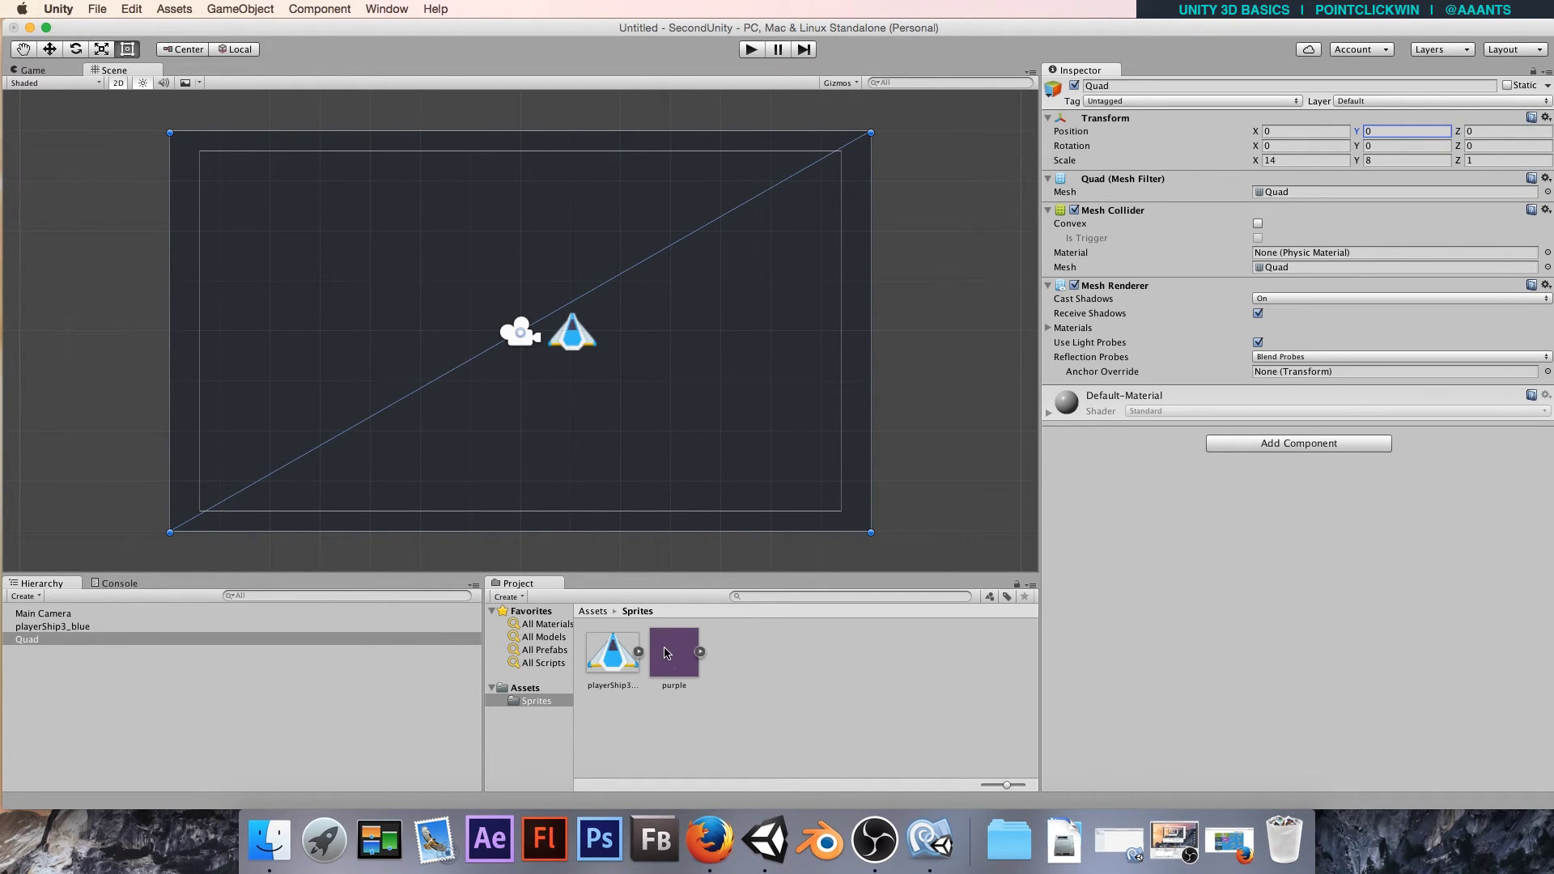
Remove the purple sprite accidentally dropped into the scene and select the quad.
{"action": "left_click_drag", "start_coordinate": [670, 652], "coordinate": [856, 477]}
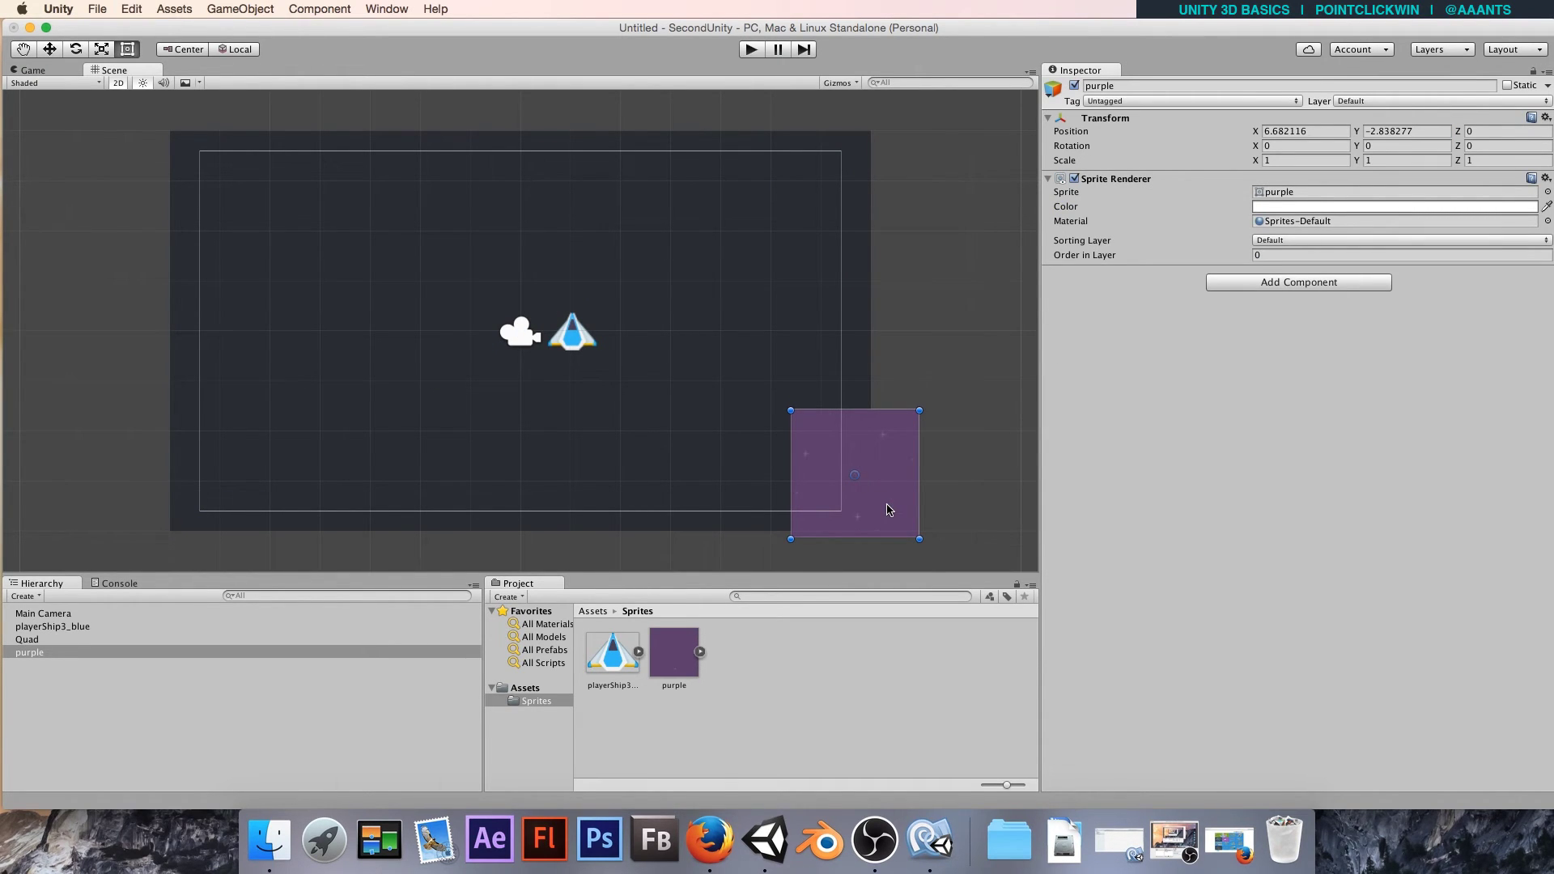
{"action": "key", "text": "Delete"}
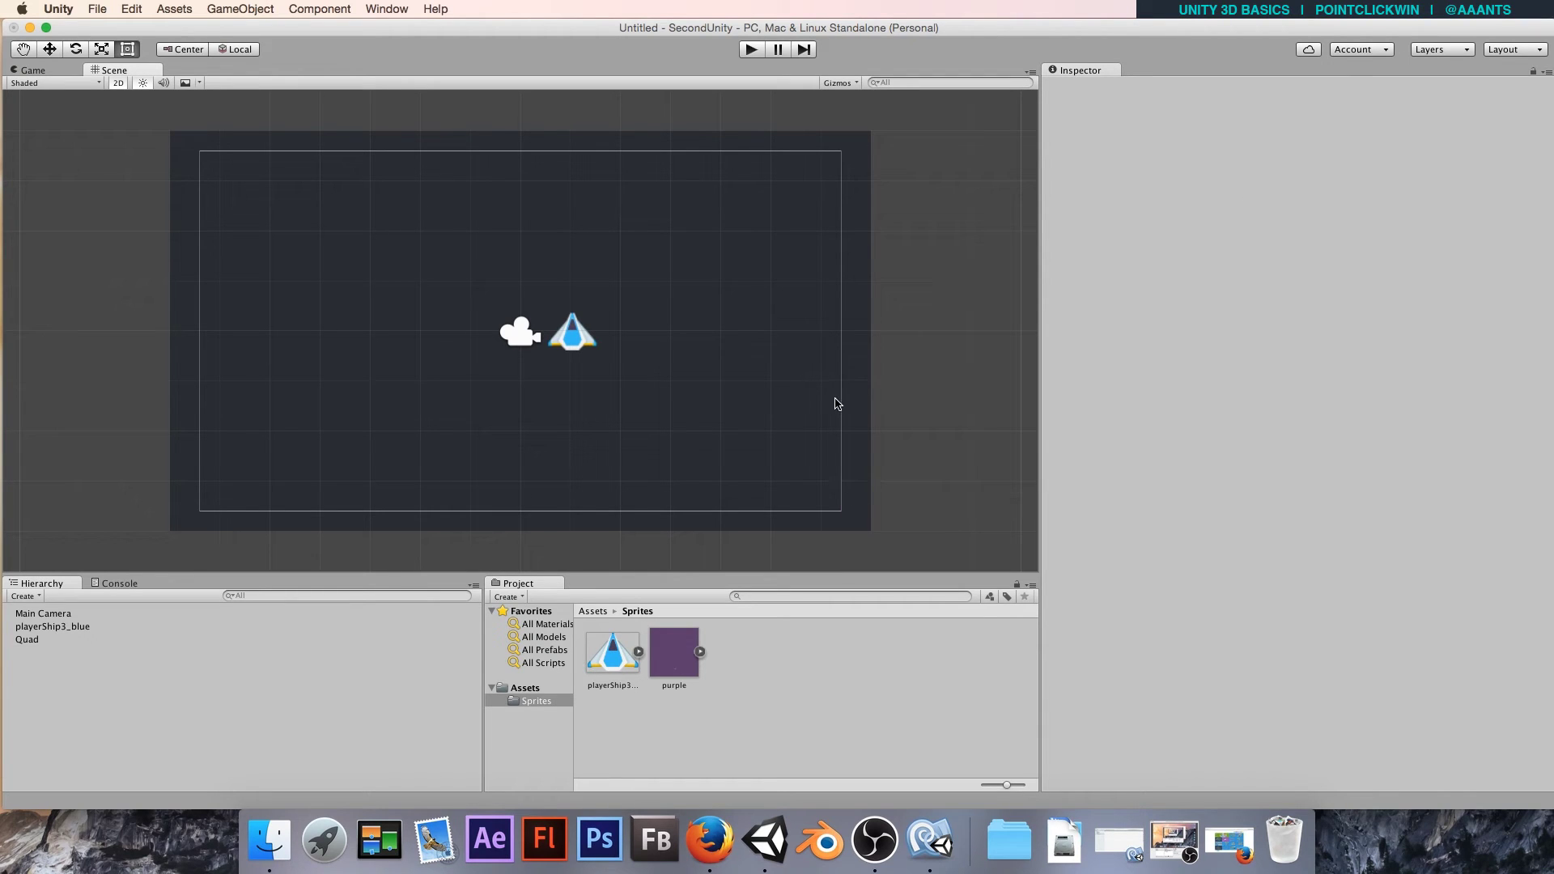
{"action": "left_click", "coordinate": [801, 455]}
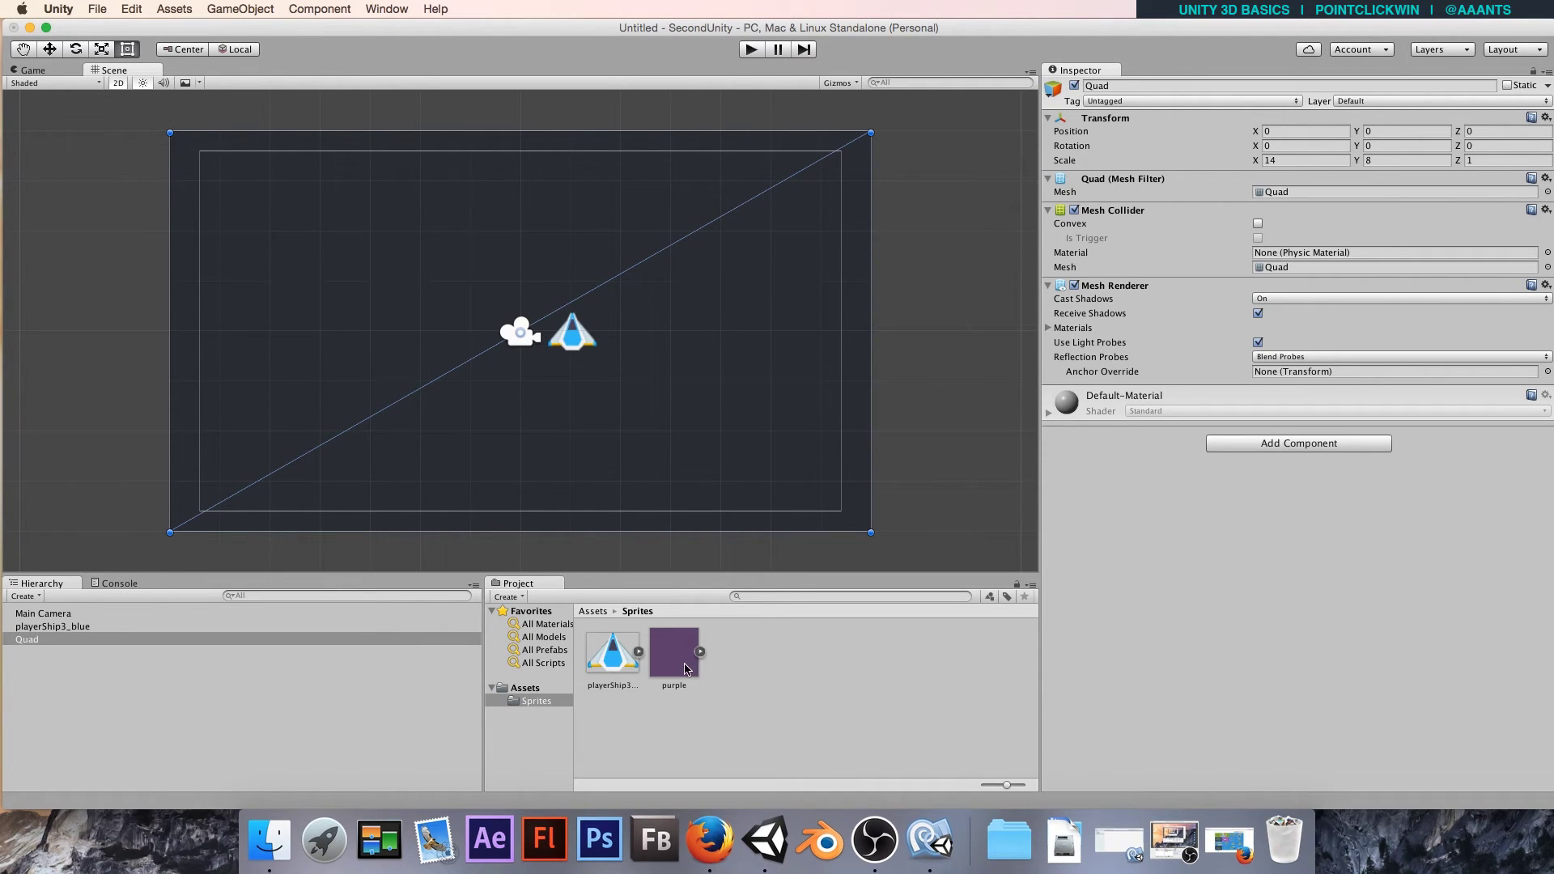
Re-import the purple image with Texture Type set to Texture and apply it.
{"action": "left_click", "coordinate": [684, 668]}
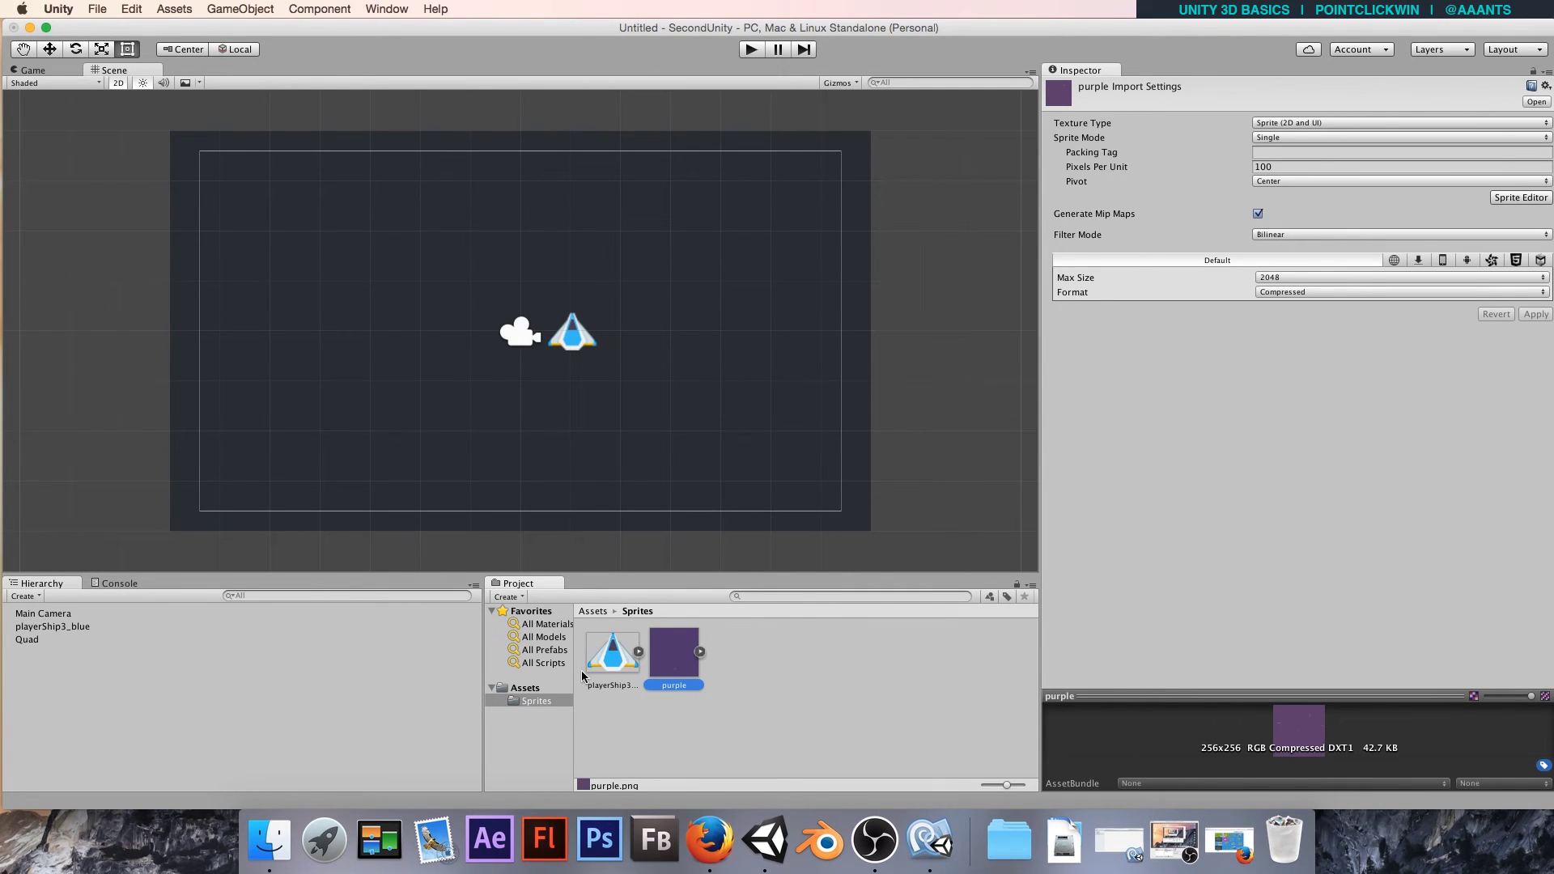
{"action": "left_click", "coordinate": [1283, 127]}
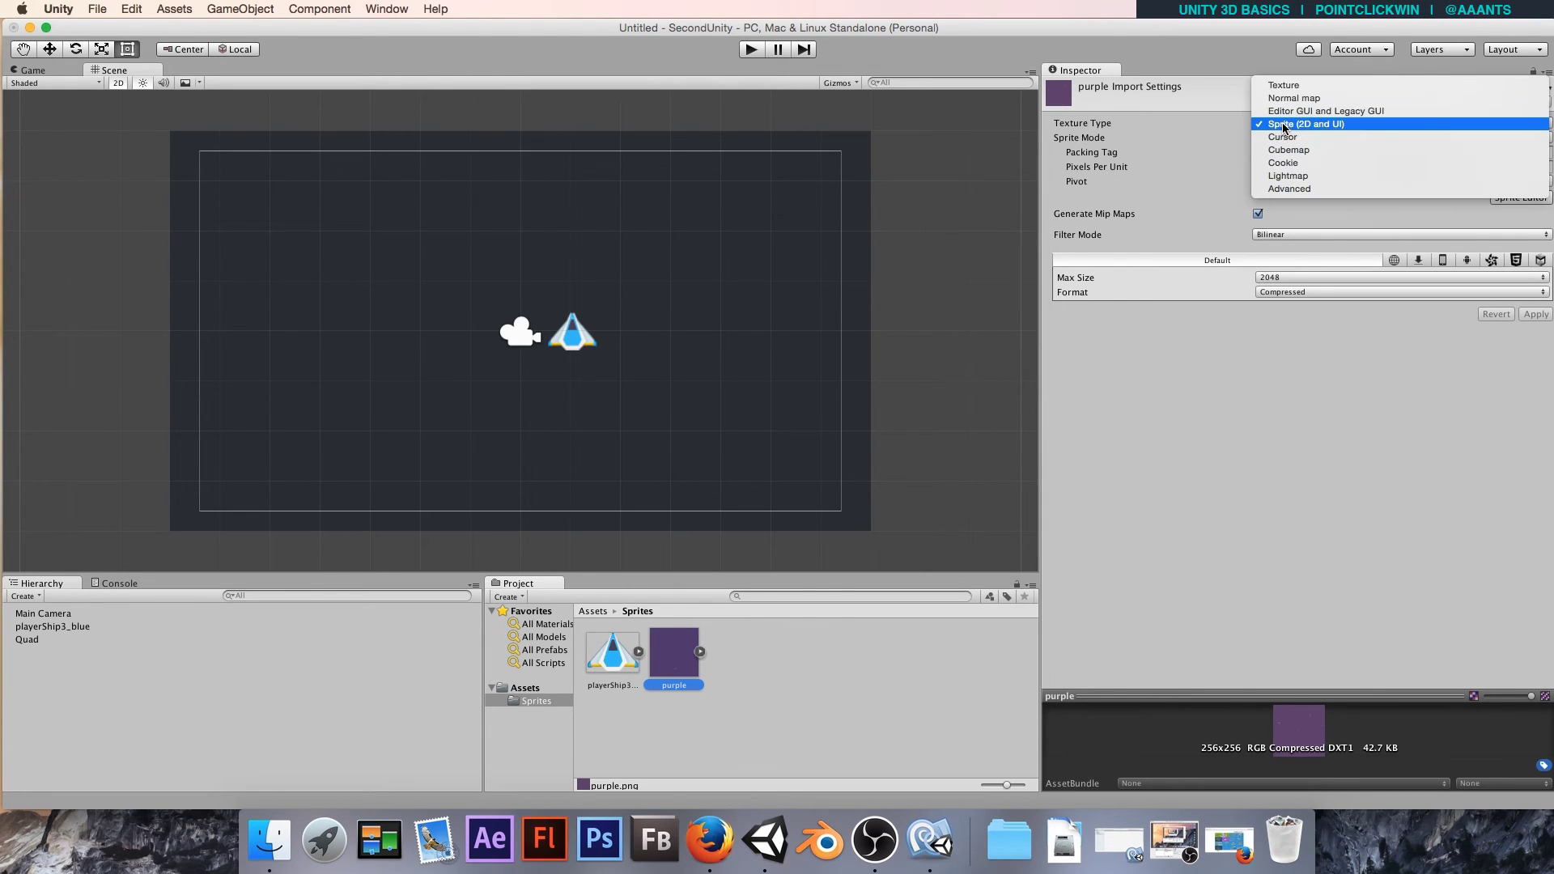
{"action": "left_click", "coordinate": [1290, 89]}
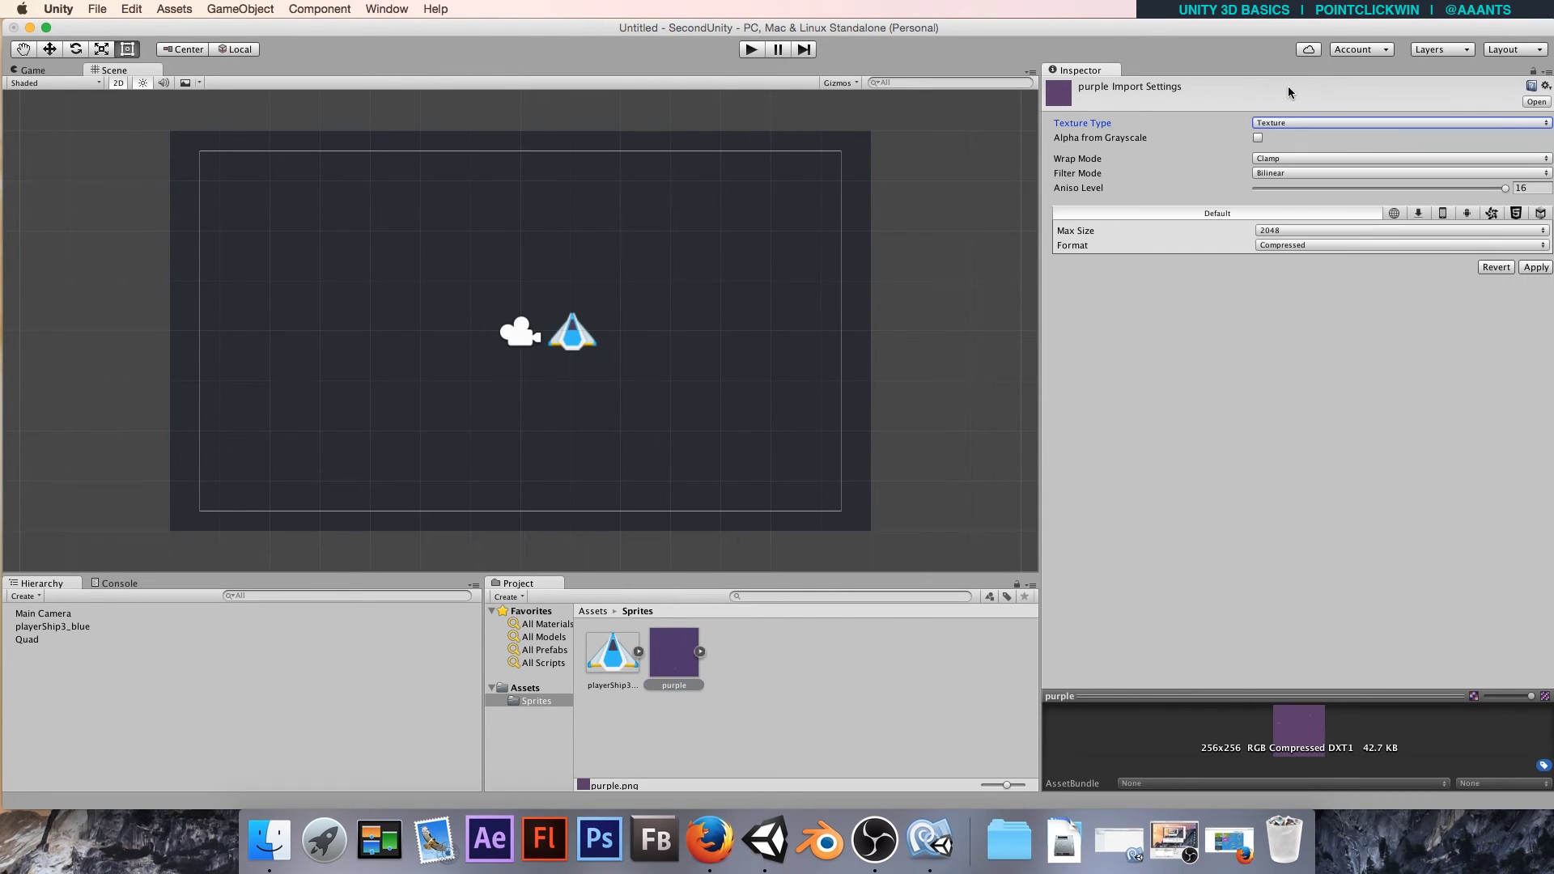
{"action": "left_click", "coordinate": [1536, 267]}
Drag the purple texture from the Project panel onto the quad.
{"action": "left_click", "coordinate": [703, 680]}
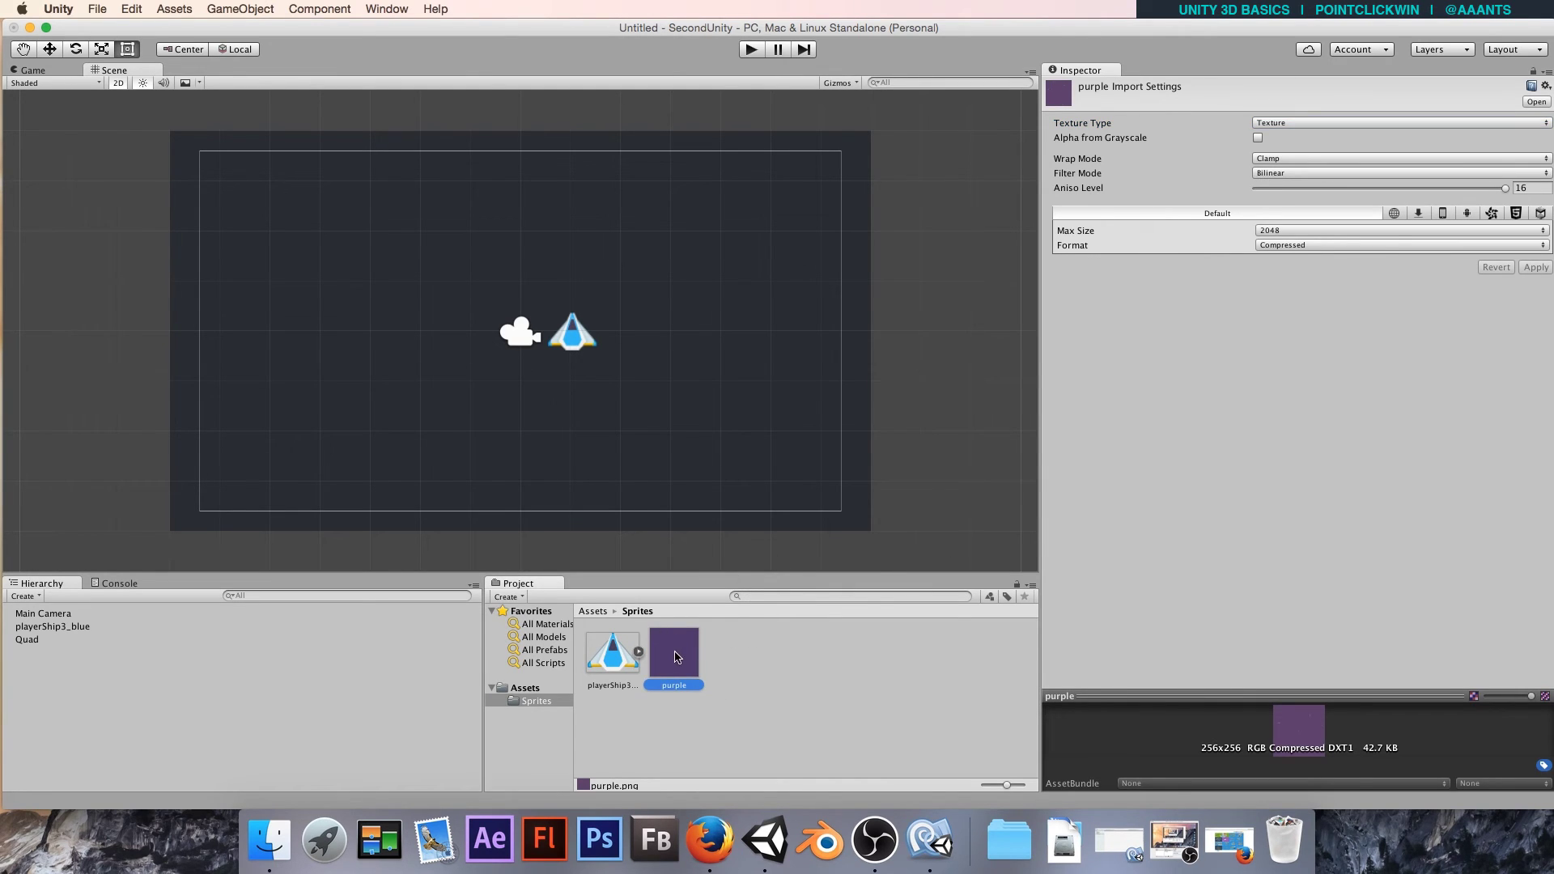
{"action": "left_click_drag", "start_coordinate": [684, 645], "coordinate": [854, 522]}
{"action": "left_click", "coordinate": [852, 527]}
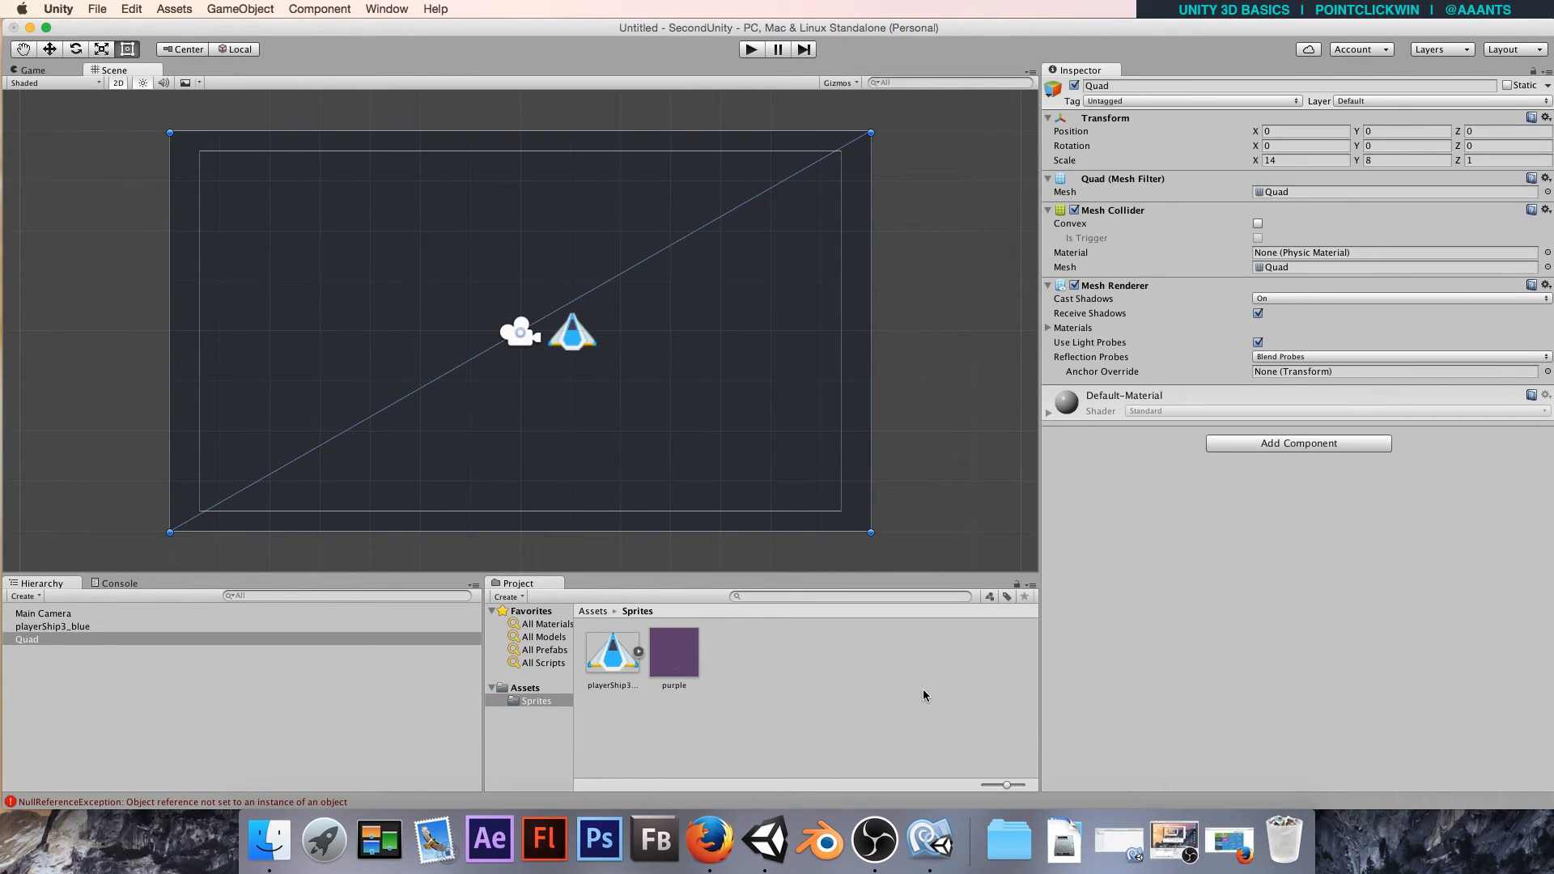
Create a new material named Background in the Assets folder.
{"action": "left_click", "coordinate": [593, 613]}
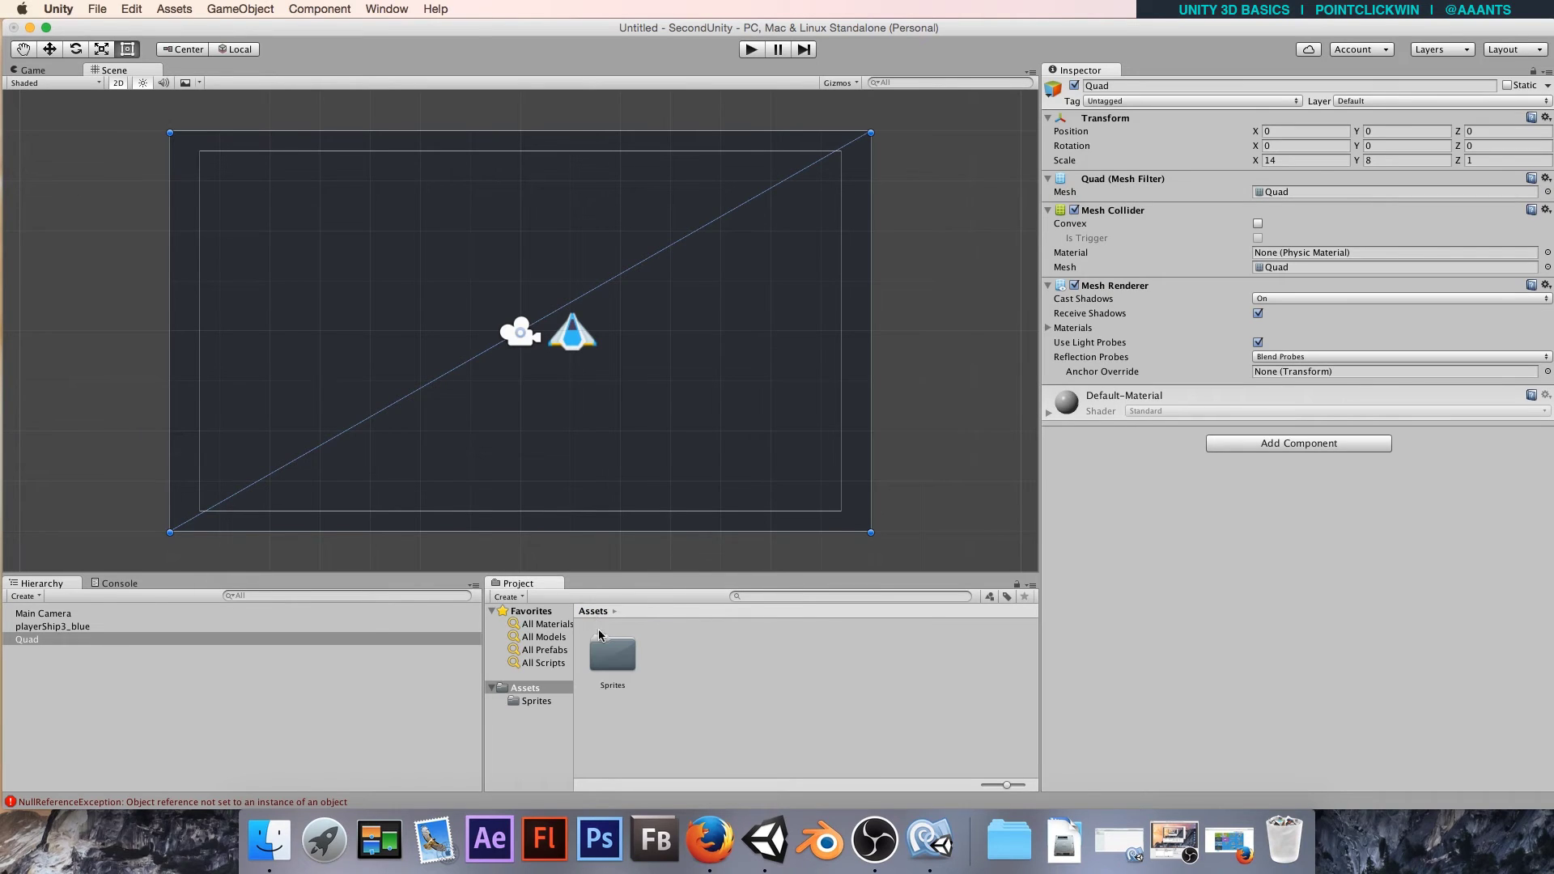
{"action": "left_click", "coordinate": [709, 669]}
{"action": "right_click", "coordinate": [681, 658]}
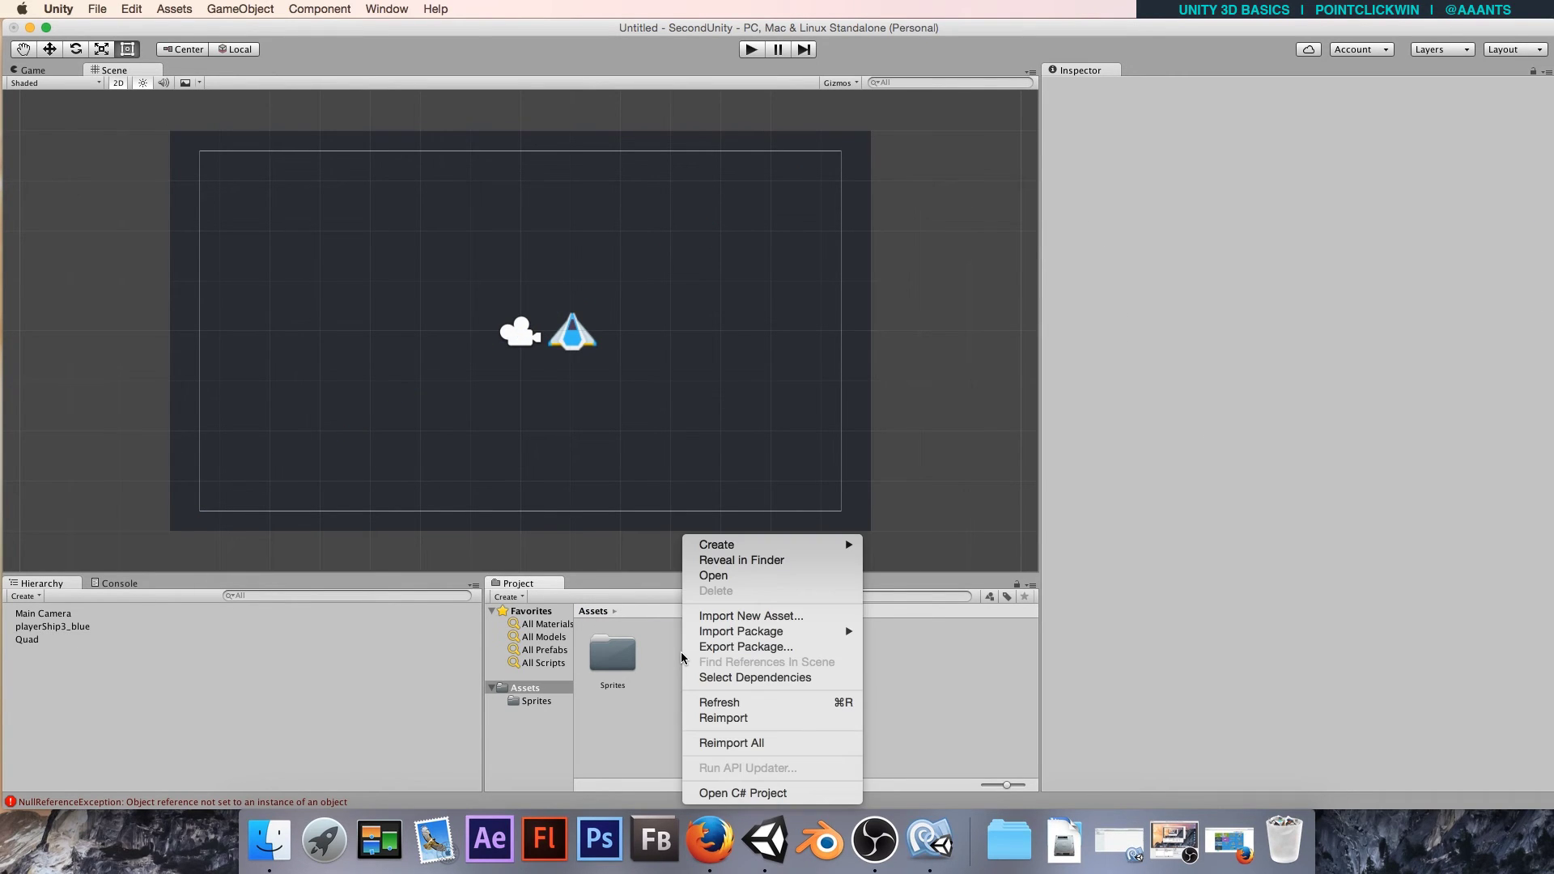
{"action": "mouse_move", "coordinate": [753, 544]}
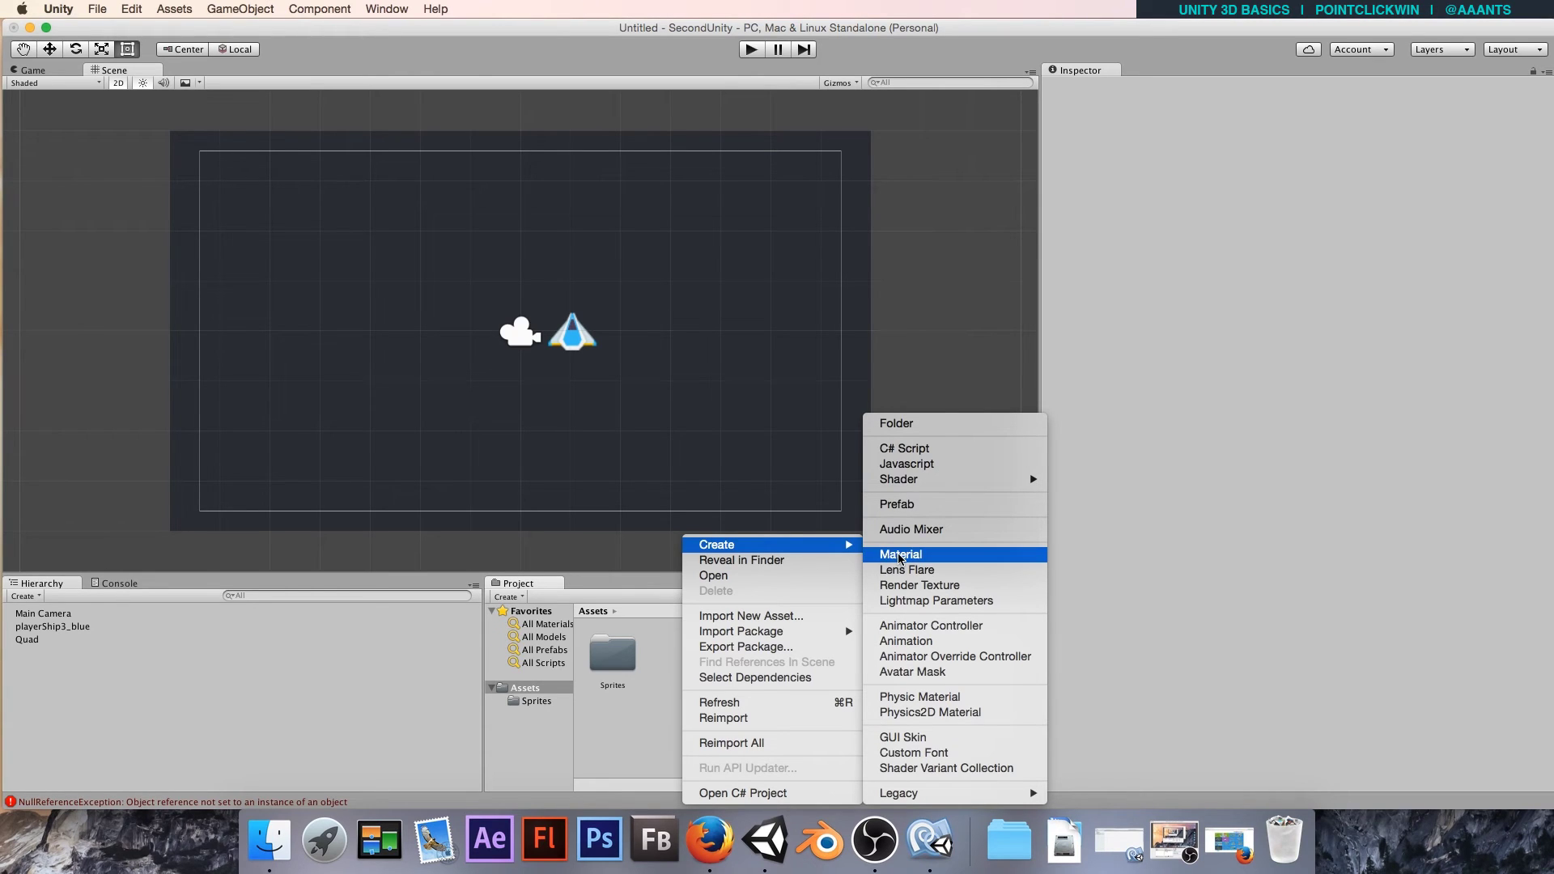
{"action": "left_click", "coordinate": [900, 557]}
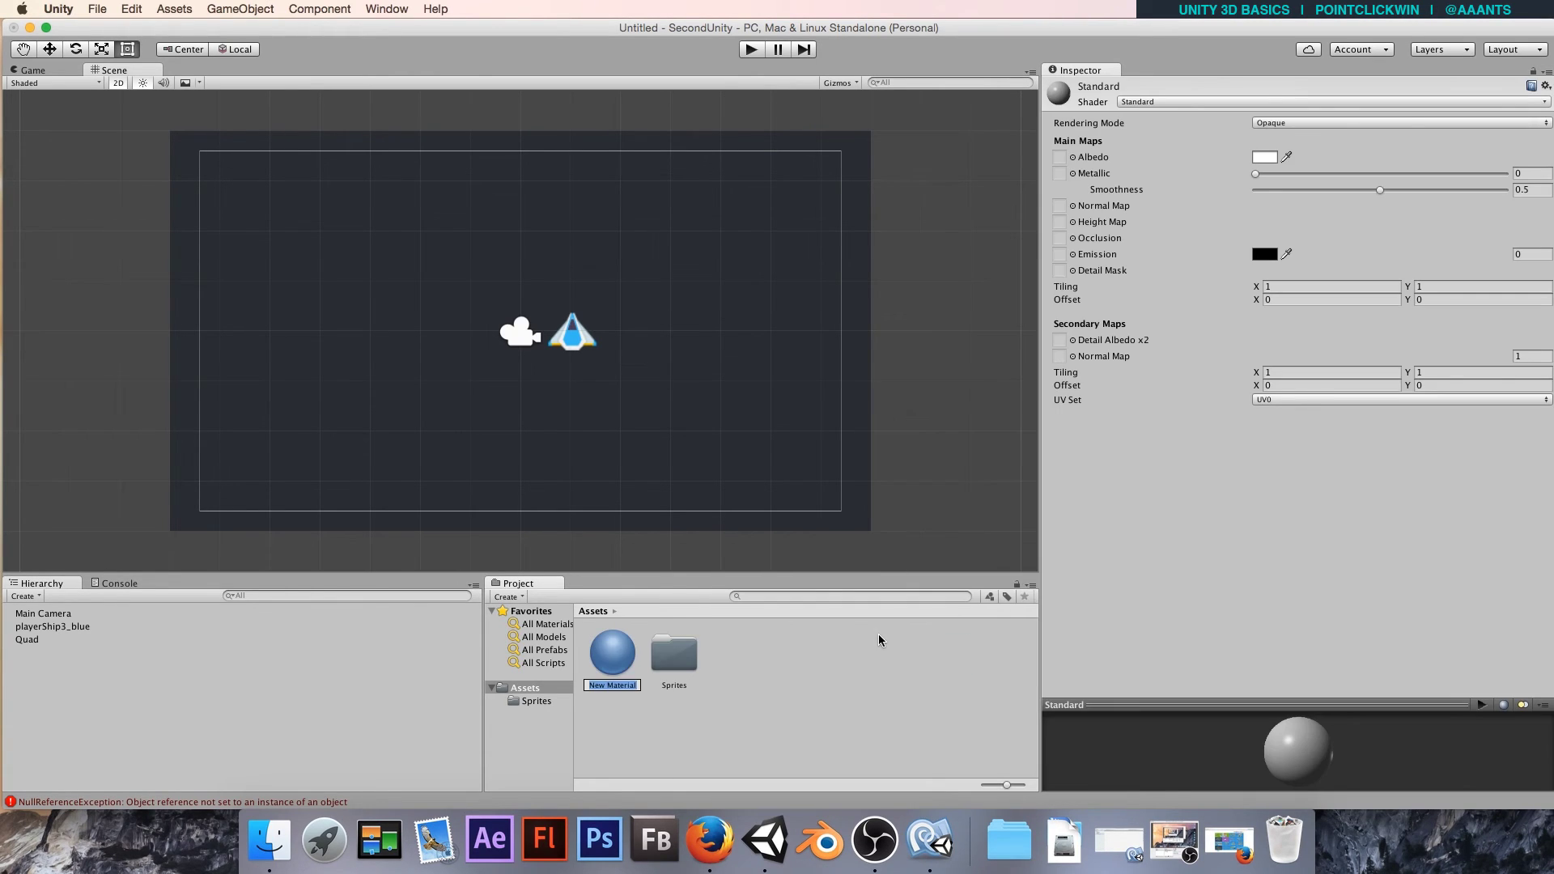
{"action": "type", "text": "Backgr"}
{"action": "type", "text": "ound"}
{"action": "key", "text": "Return"}
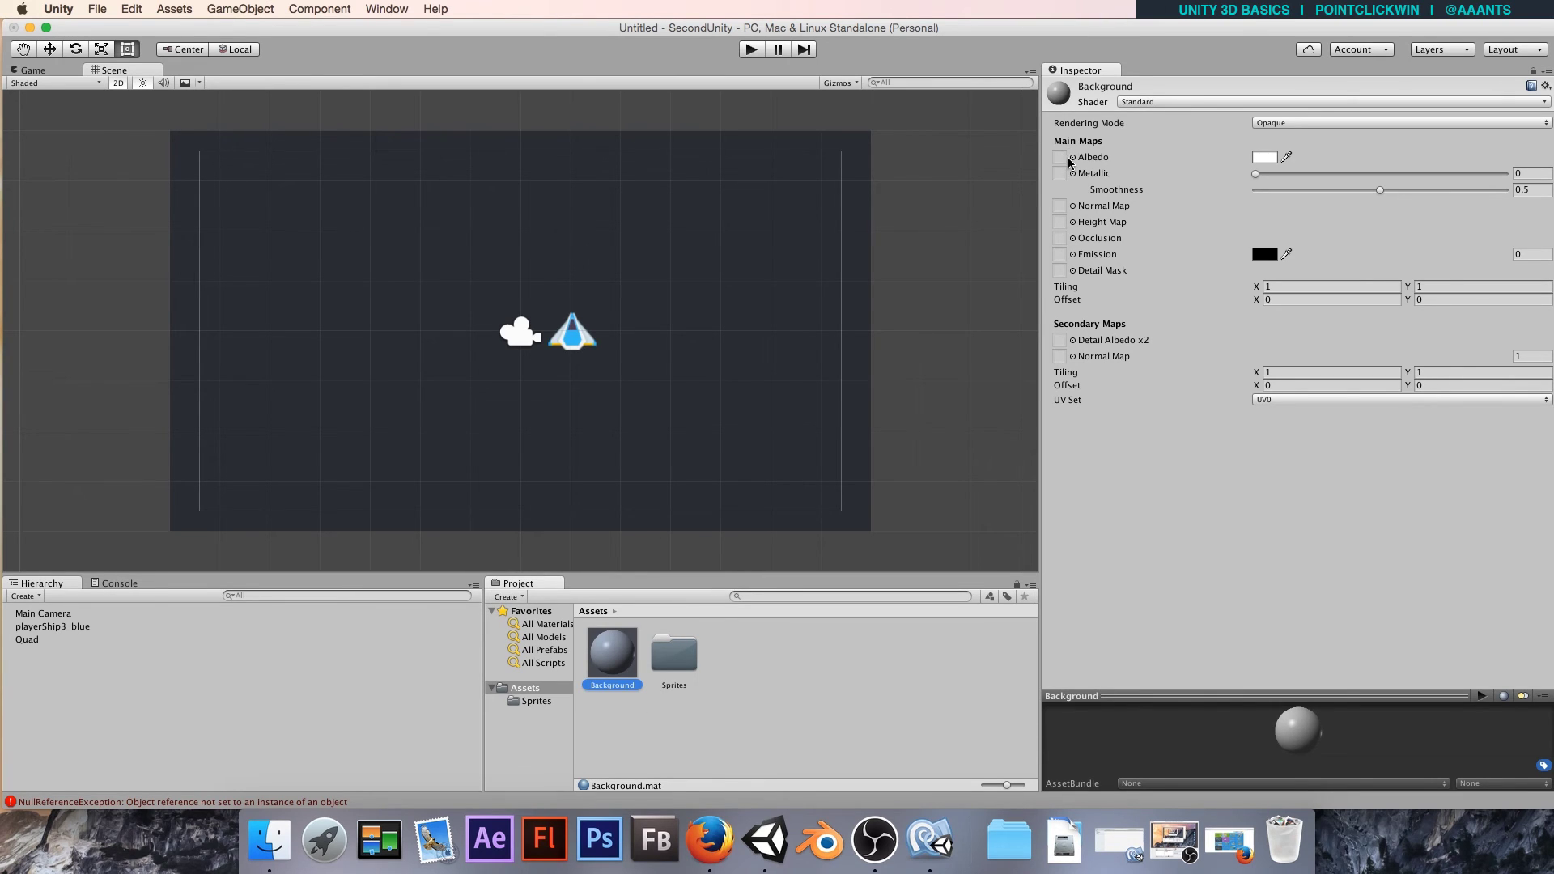
Set the Background material's albedo texture to purple.
{"action": "left_click", "coordinate": [1073, 158]}
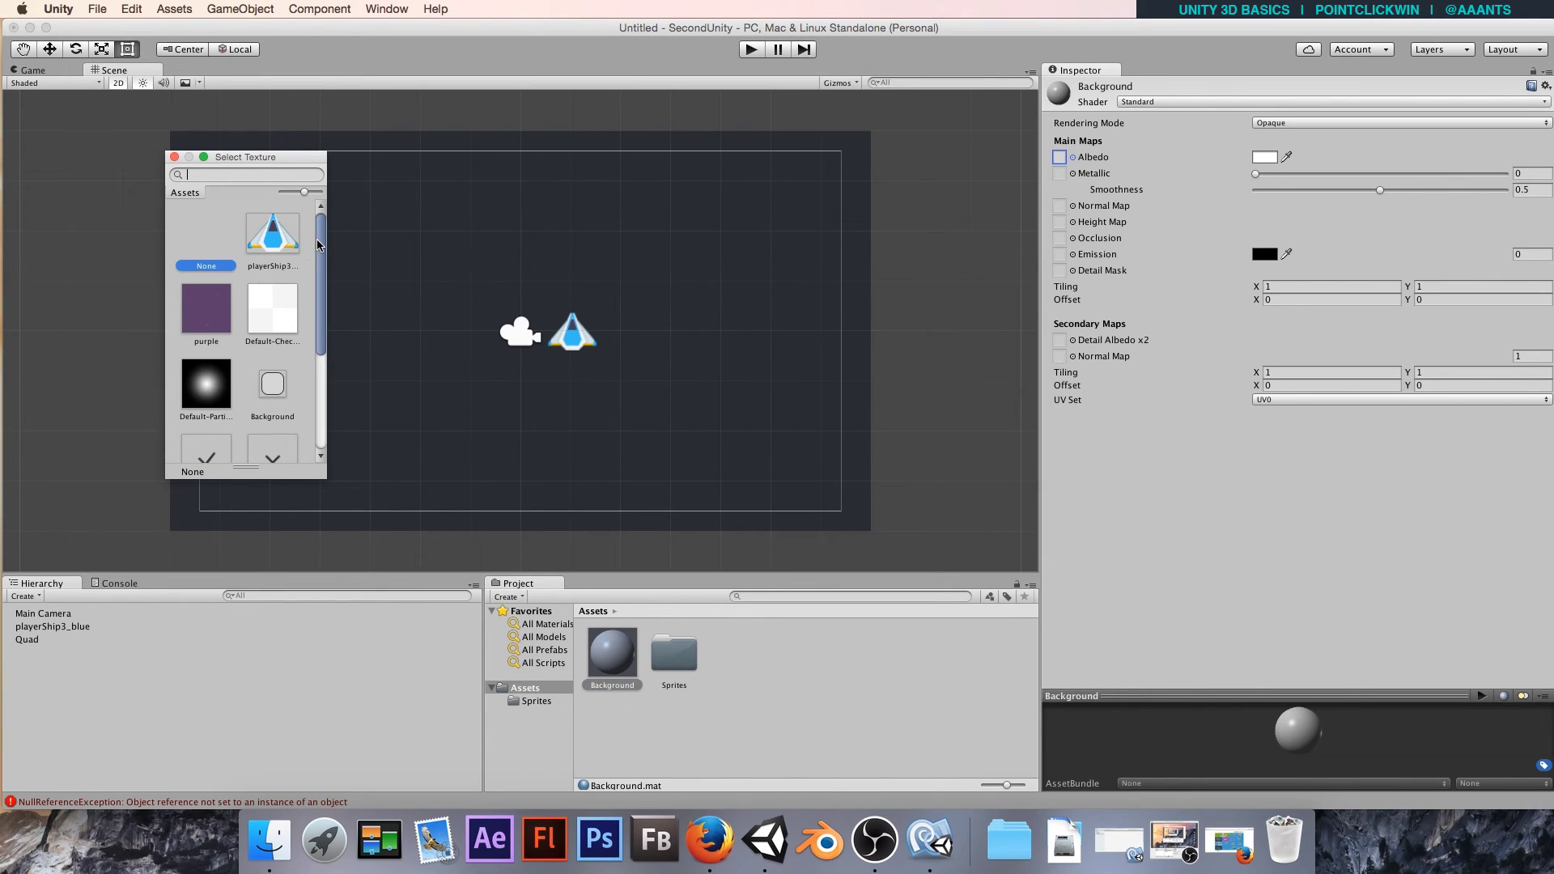
{"action": "scroll", "coordinate": [319, 245], "scroll_direction": "down", "scroll_amount": 2}
{"action": "scroll", "coordinate": [318, 235], "scroll_direction": "up", "scroll_amount": 3}
{"action": "left_click", "coordinate": [212, 326]}
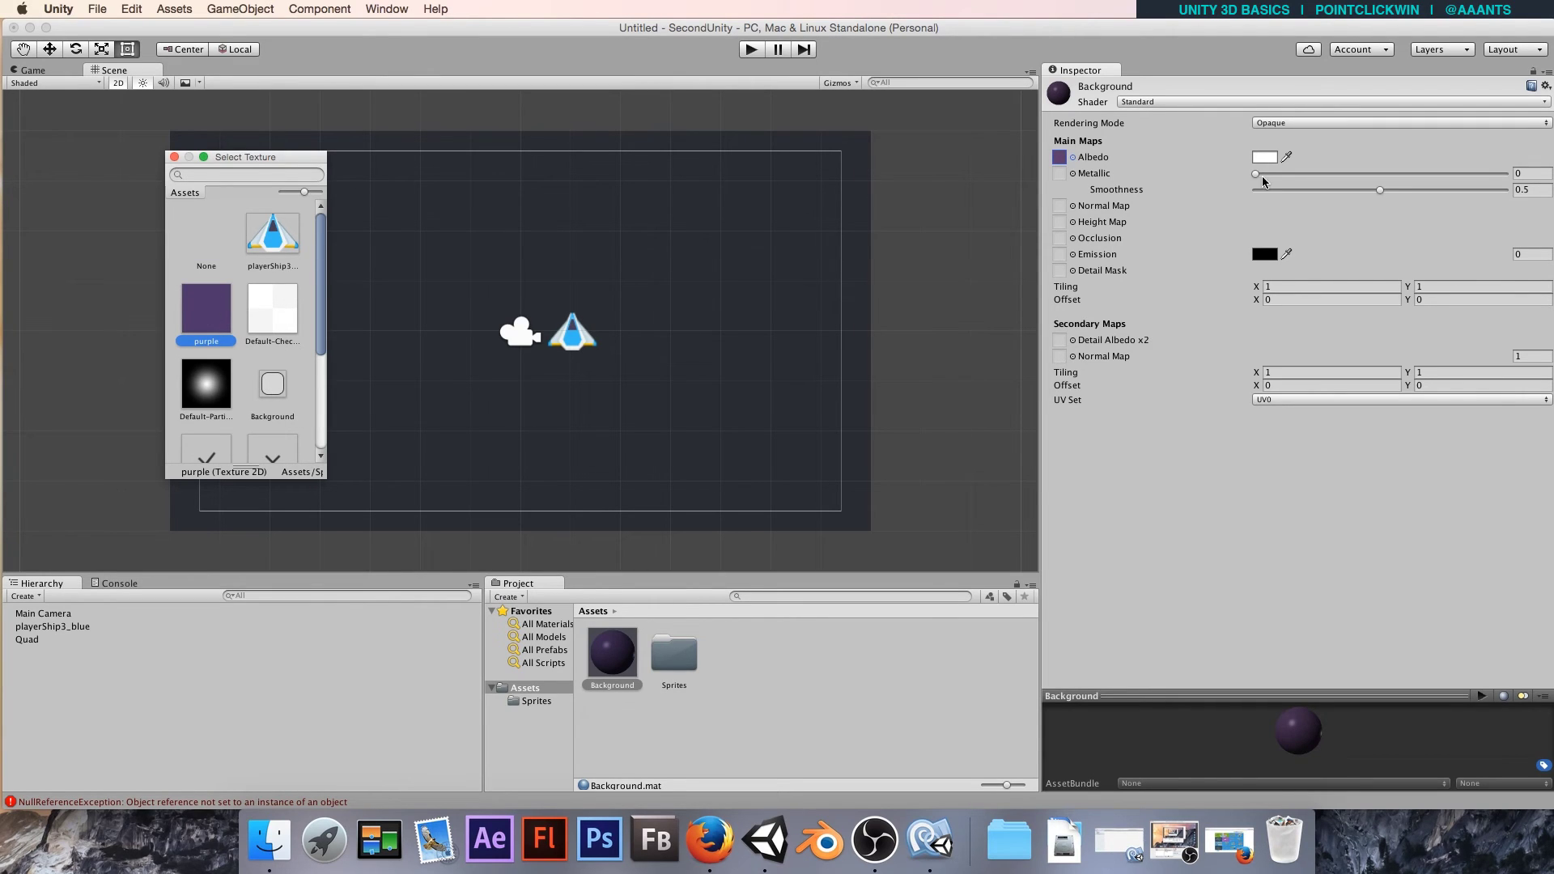
{"action": "left_click", "coordinate": [174, 157]}
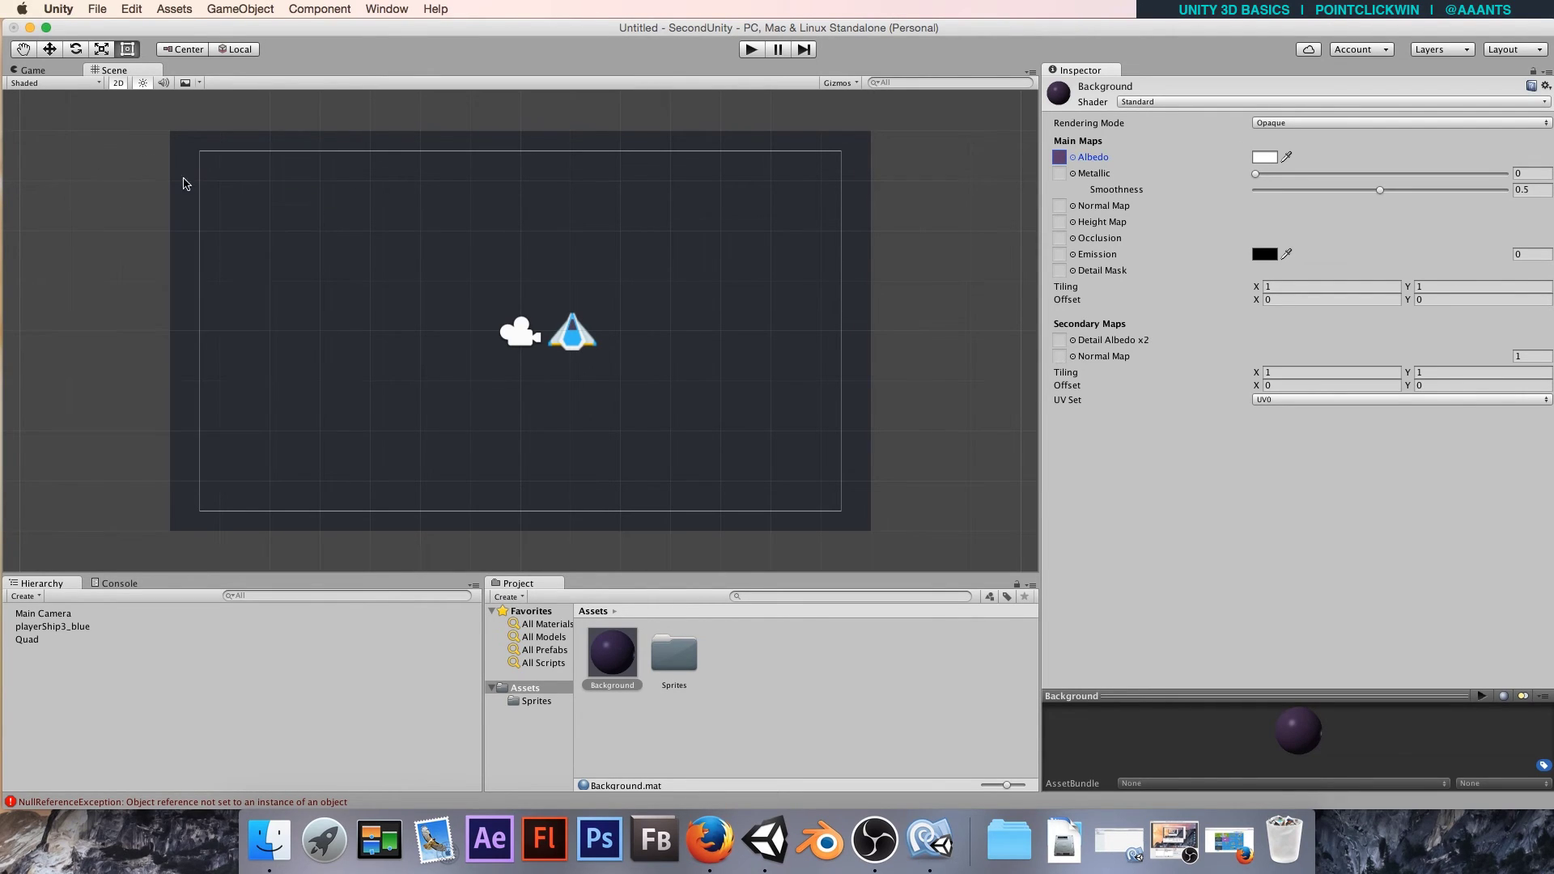
Put Background on the quad and switch its shader from Sprites/Default to Unlit/Texture.
{"action": "left_click_drag", "start_coordinate": [634, 642], "coordinate": [775, 530]}
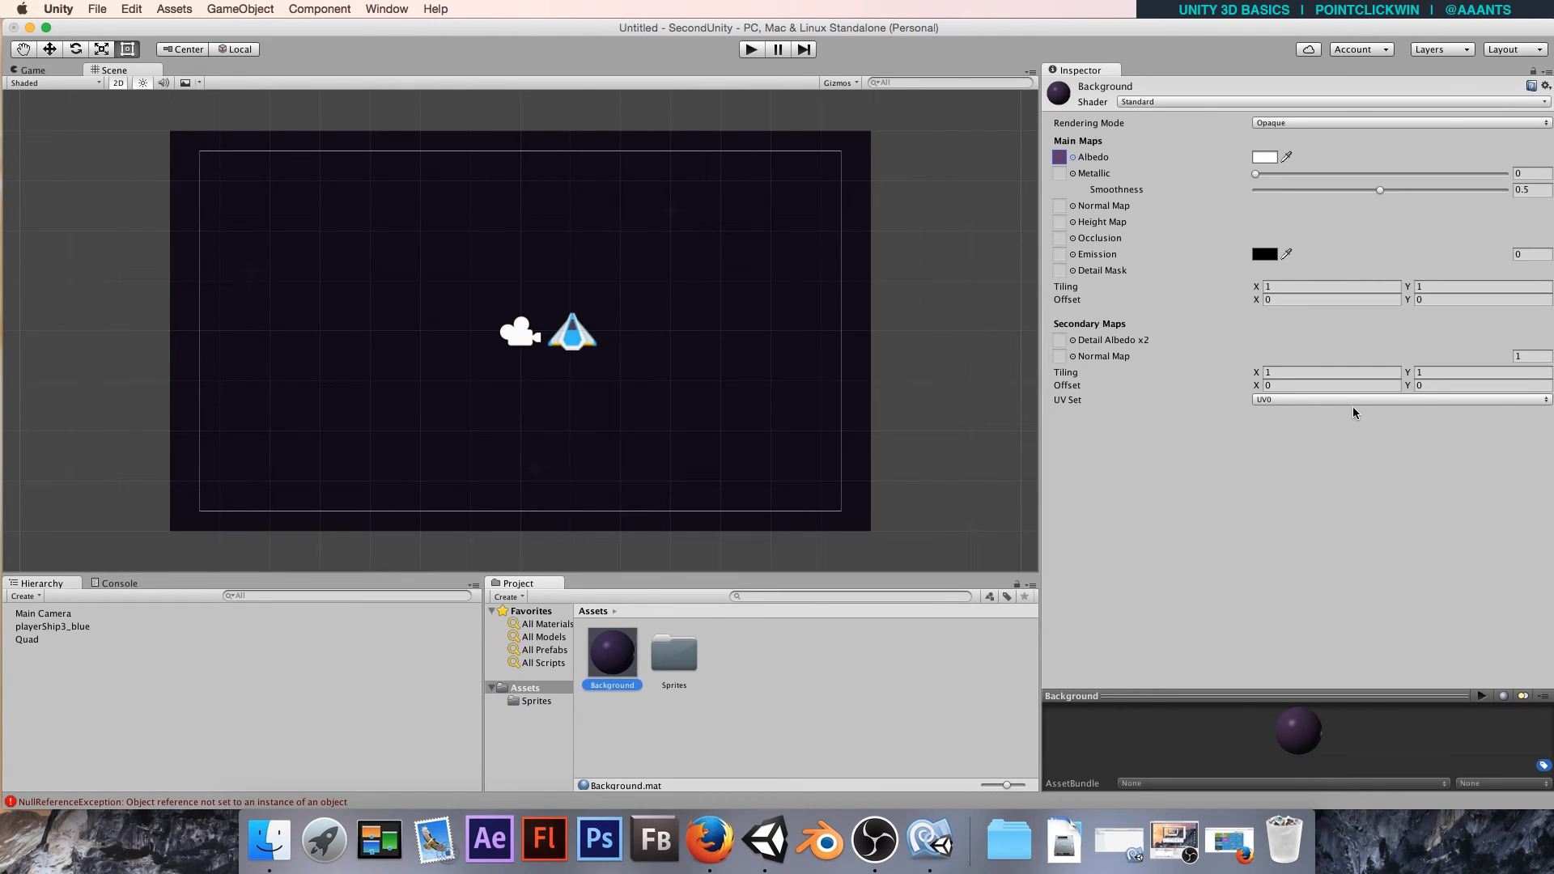
{"action": "left_click", "coordinate": [1153, 102]}
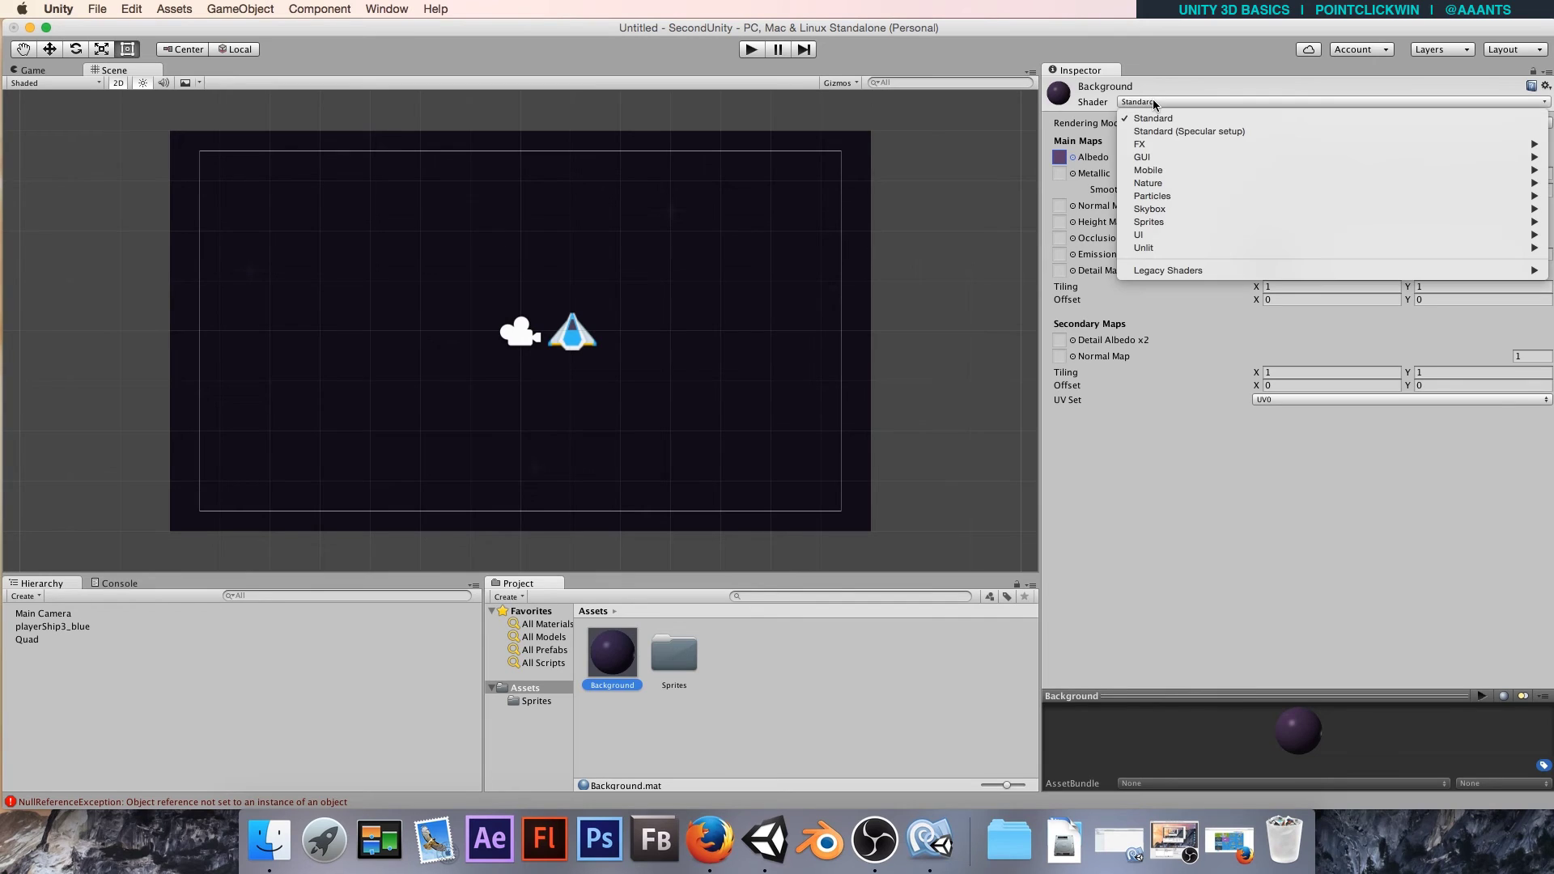
{"action": "mouse_move", "coordinate": [1149, 222]}
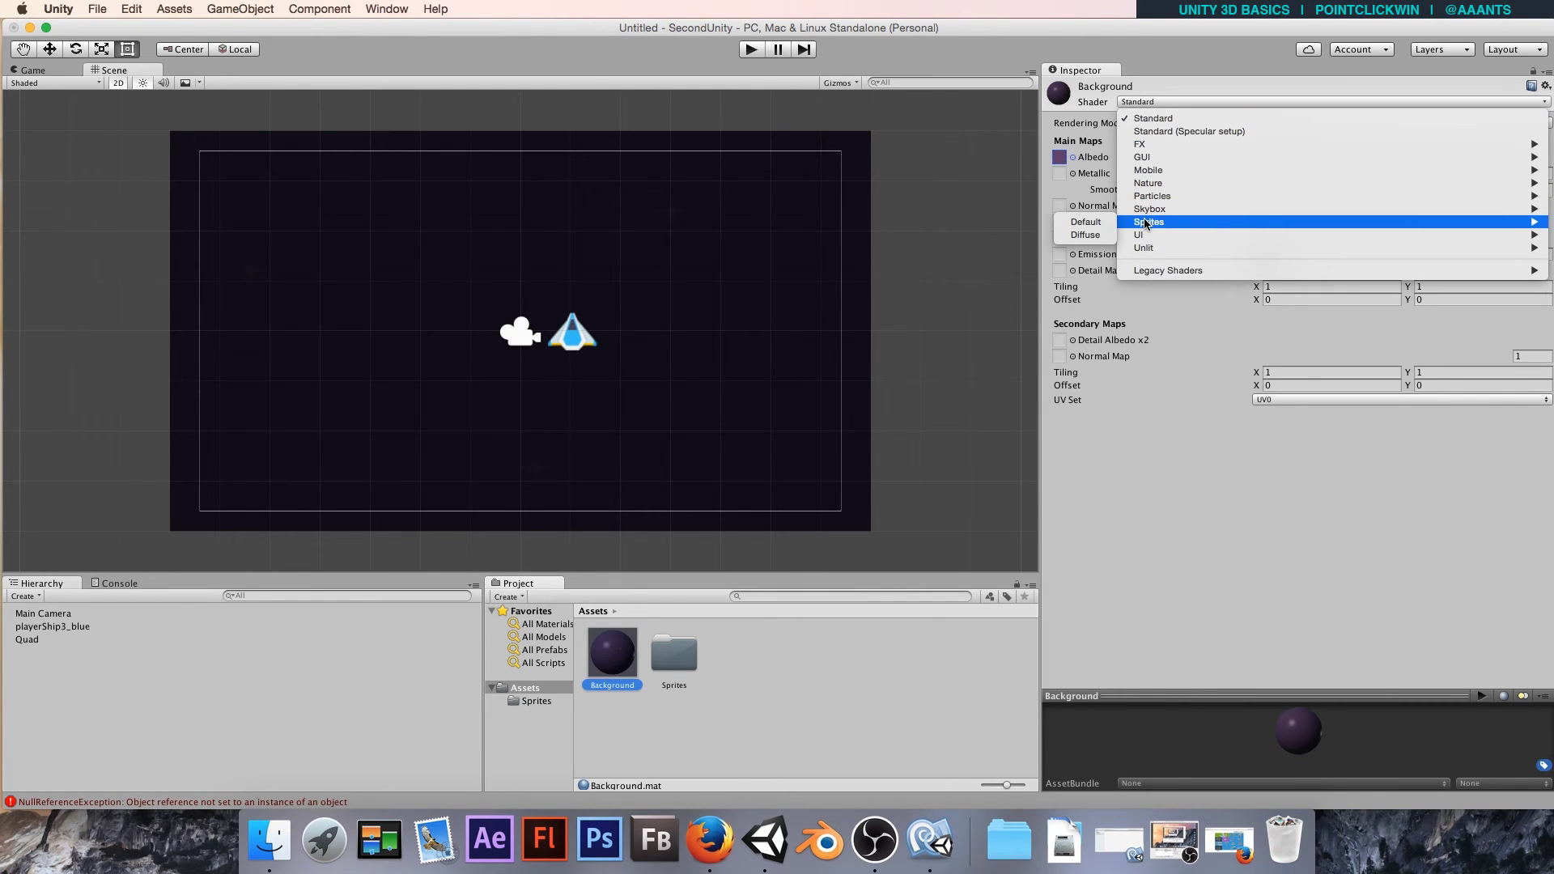
{"action": "left_click", "coordinate": [1097, 223]}
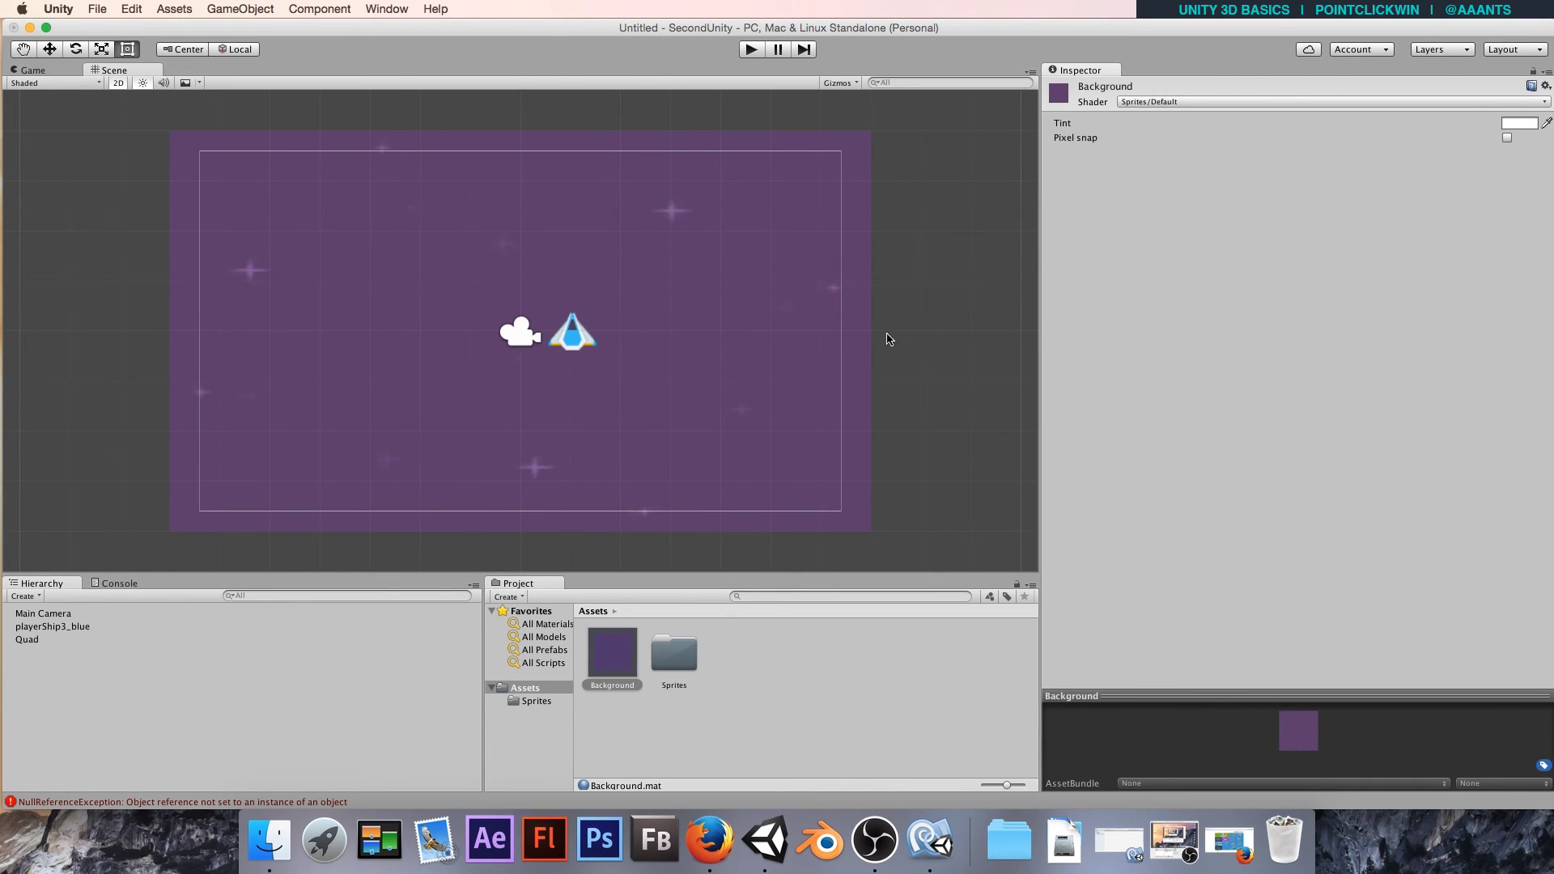
{"action": "left_click", "coordinate": [1195, 99]}
{"action": "mouse_move", "coordinate": [1143, 248]}
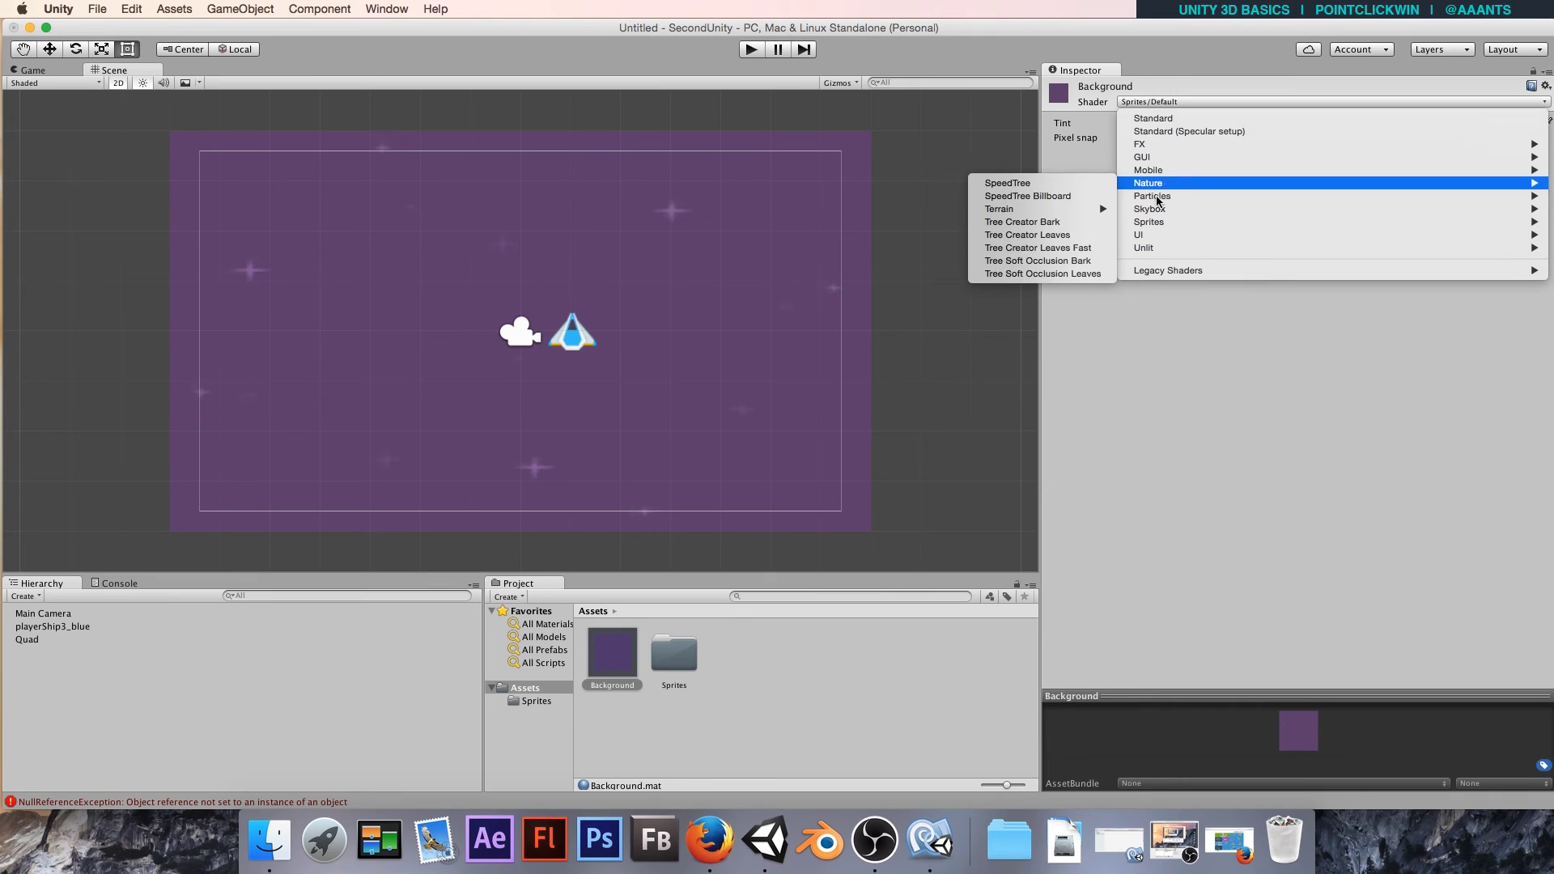
{"action": "mouse_move", "coordinate": [1215, 247]}
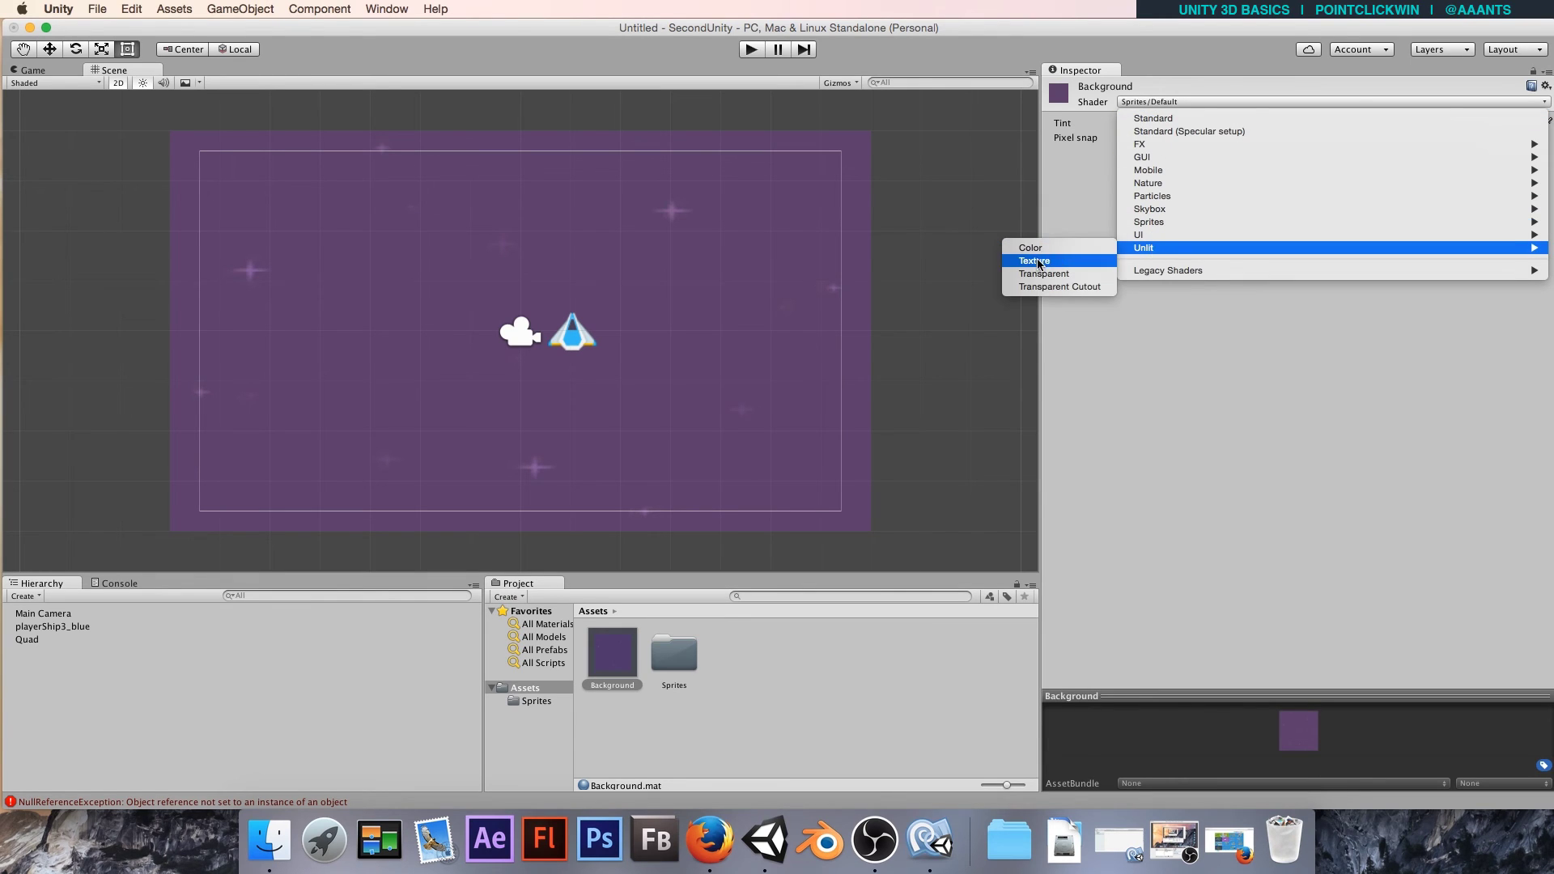
{"action": "left_click", "coordinate": [1036, 262]}
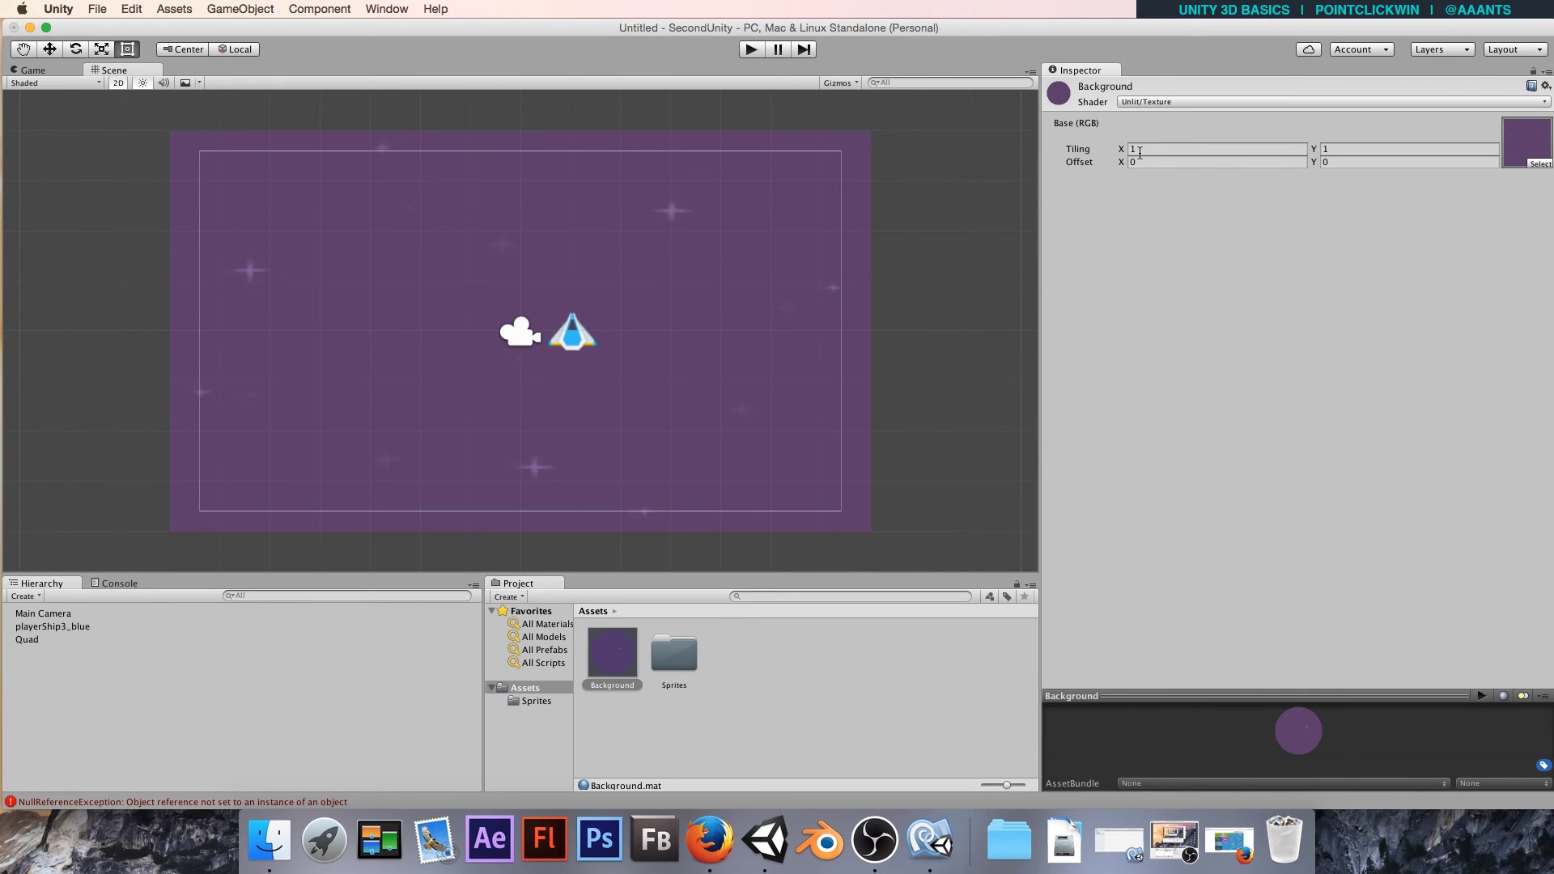
Set the Background material's tiling to X 14 and Y 8.
{"action": "left_click", "coordinate": [1133, 150]}
{"action": "type", "text": "14"}
{"action": "key", "text": "Tab"}
{"action": "type", "text": "8"}
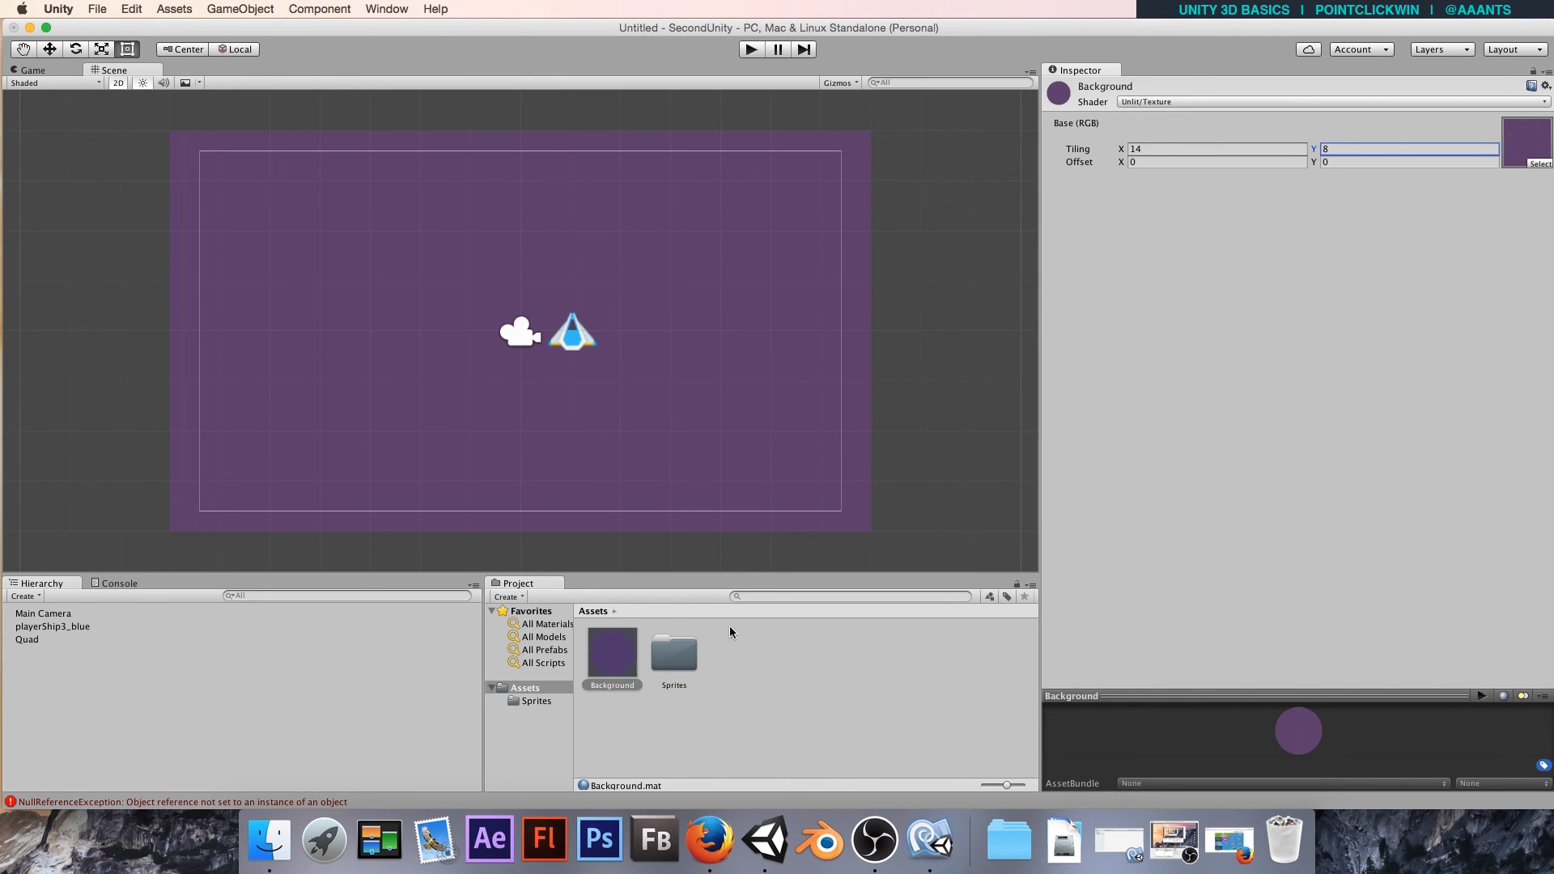
Select the purple texture in the Sprites folder and enlarge its preview pane.
{"action": "double_click", "coordinate": [673, 652]}
{"action": "left_click", "coordinate": [672, 652]}
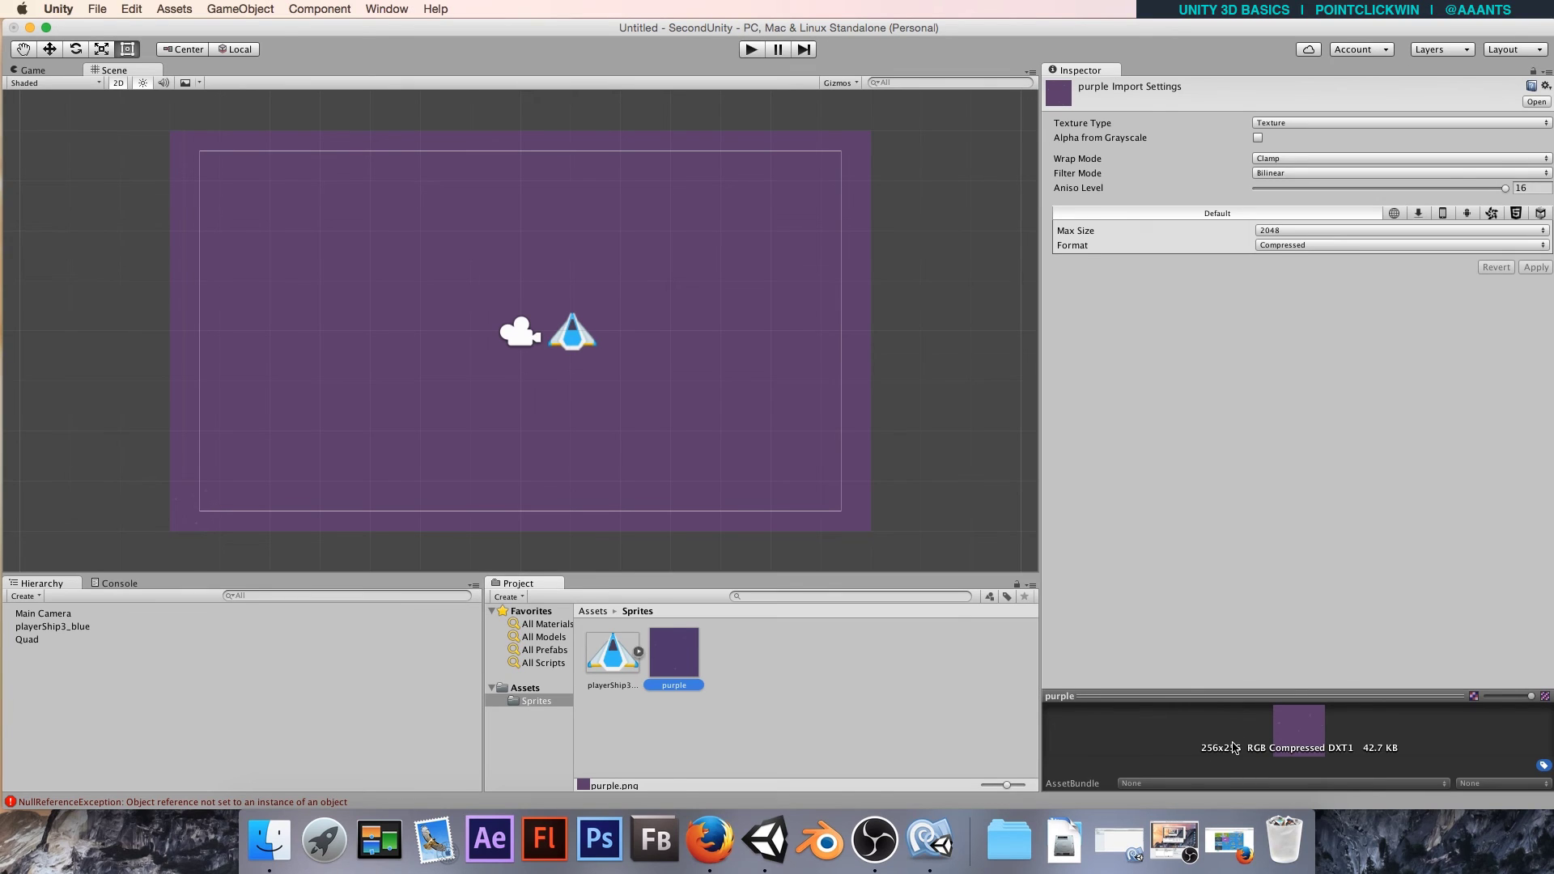
{"action": "left_click_drag", "start_coordinate": [1241, 696], "coordinate": [1242, 446]}
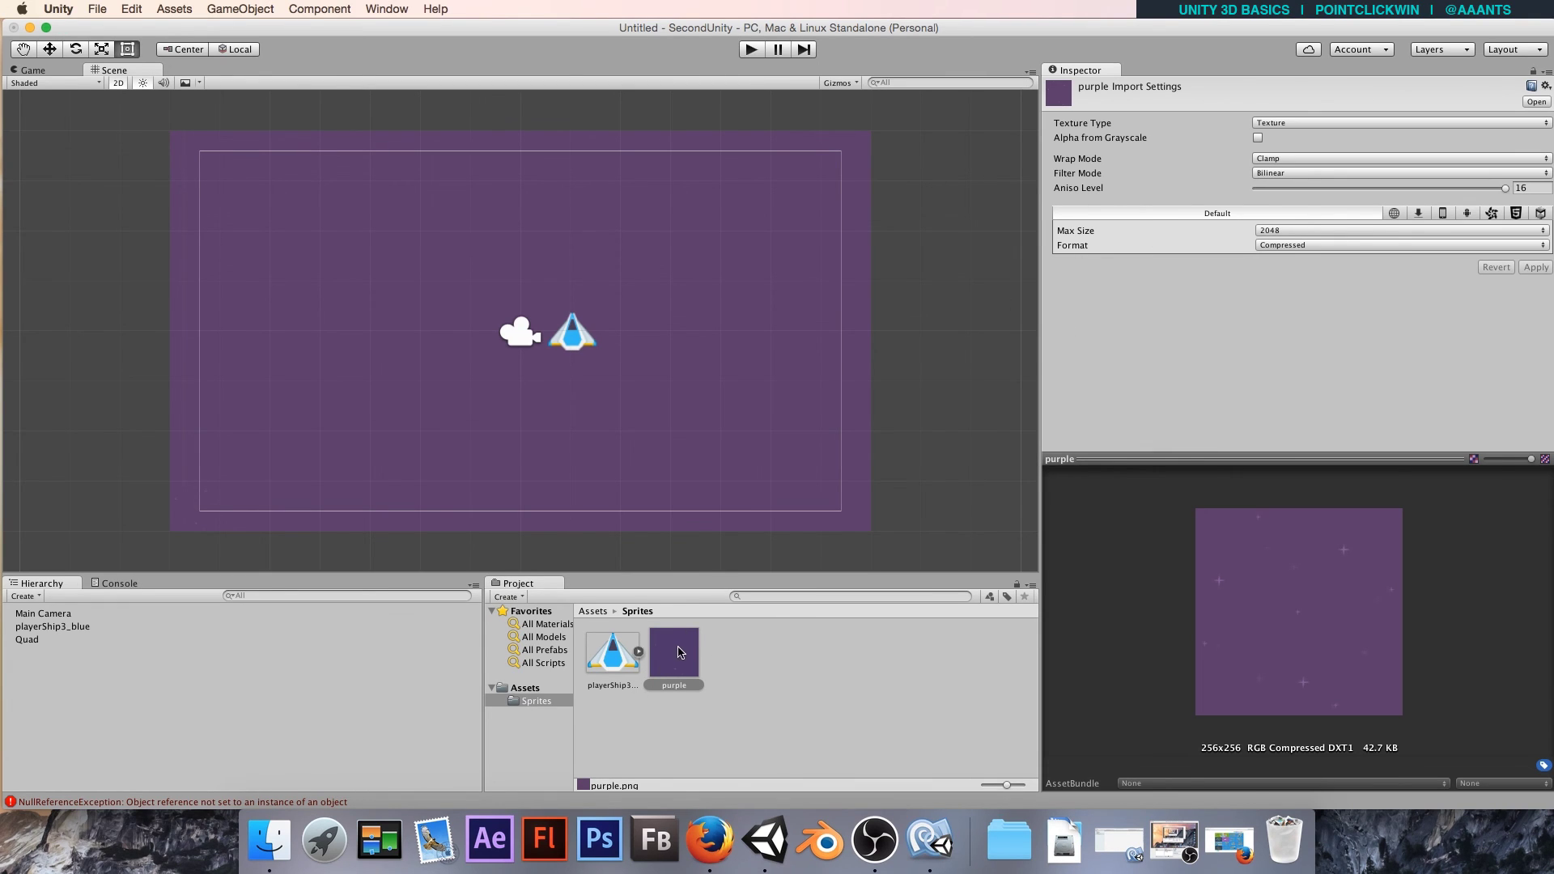
Change the purple texture's Wrap Mode from Clamp to Repeat and apply.
{"action": "left_click", "coordinate": [684, 662]}
{"action": "left_click", "coordinate": [1288, 161]}
{"action": "left_click", "coordinate": [1288, 149]}
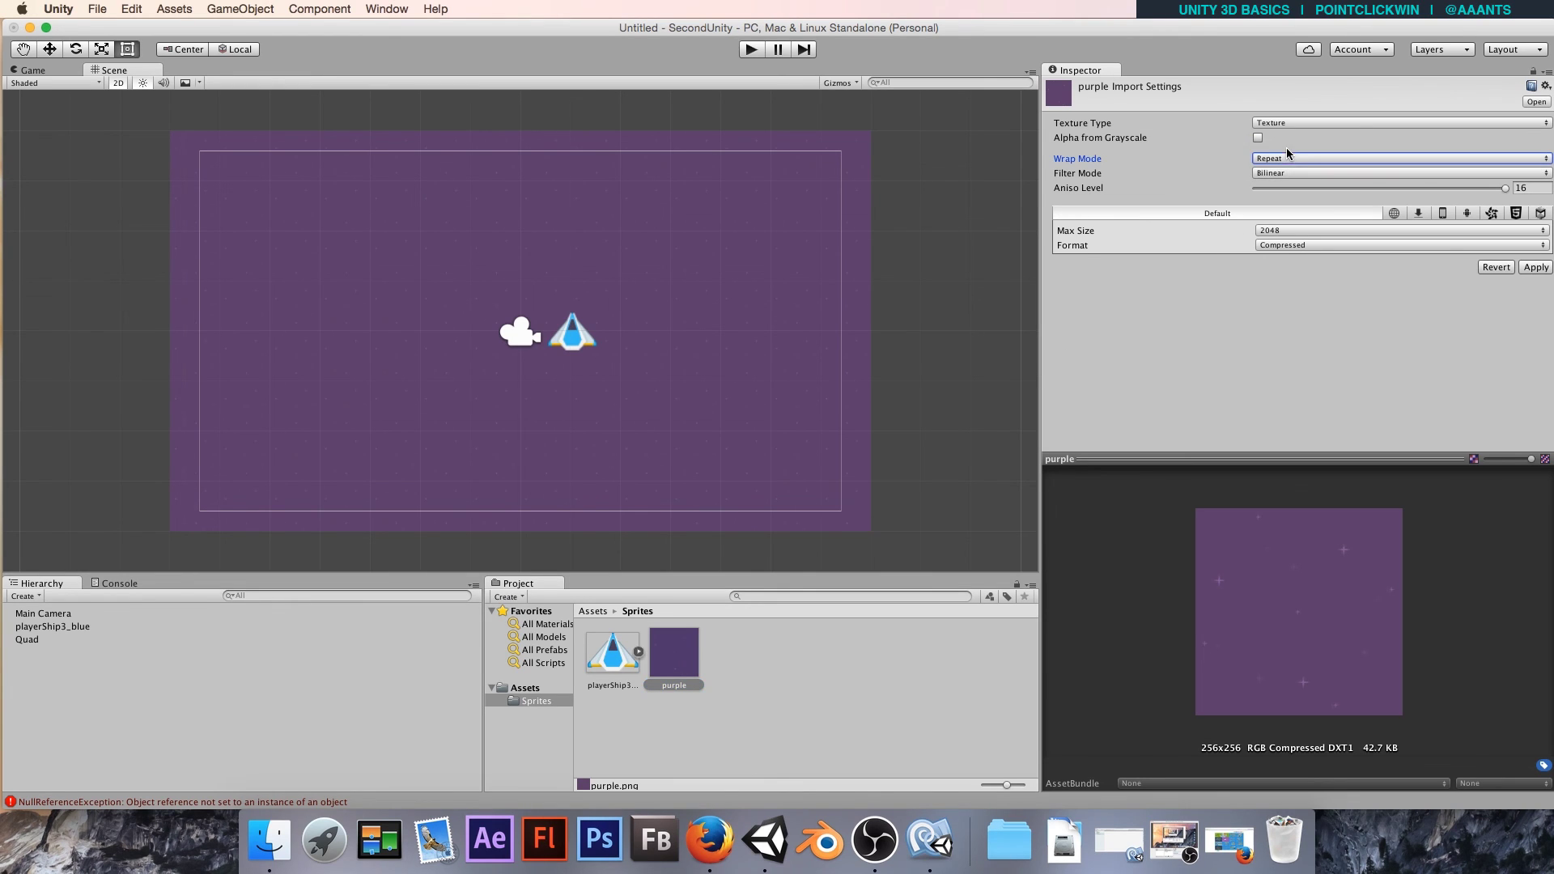
{"action": "left_click", "coordinate": [1536, 267]}
Set Background tiling to 14/2.56 by 8/2.56 (5.46875 × 3.125) and play the scene.
{"action": "left_click", "coordinate": [532, 690]}
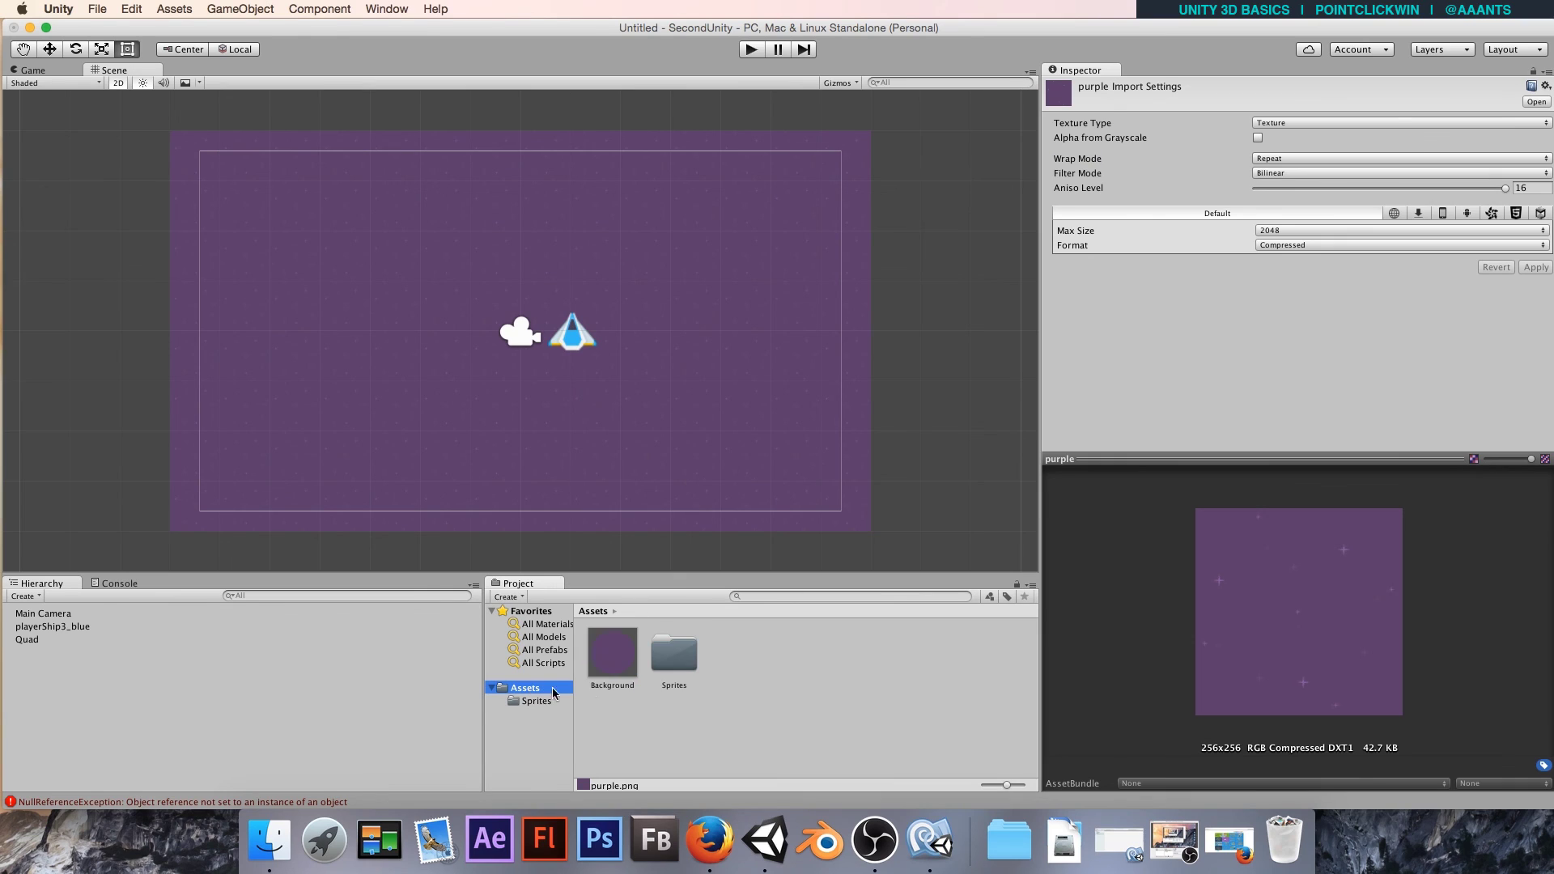
{"action": "left_click", "coordinate": [625, 662]}
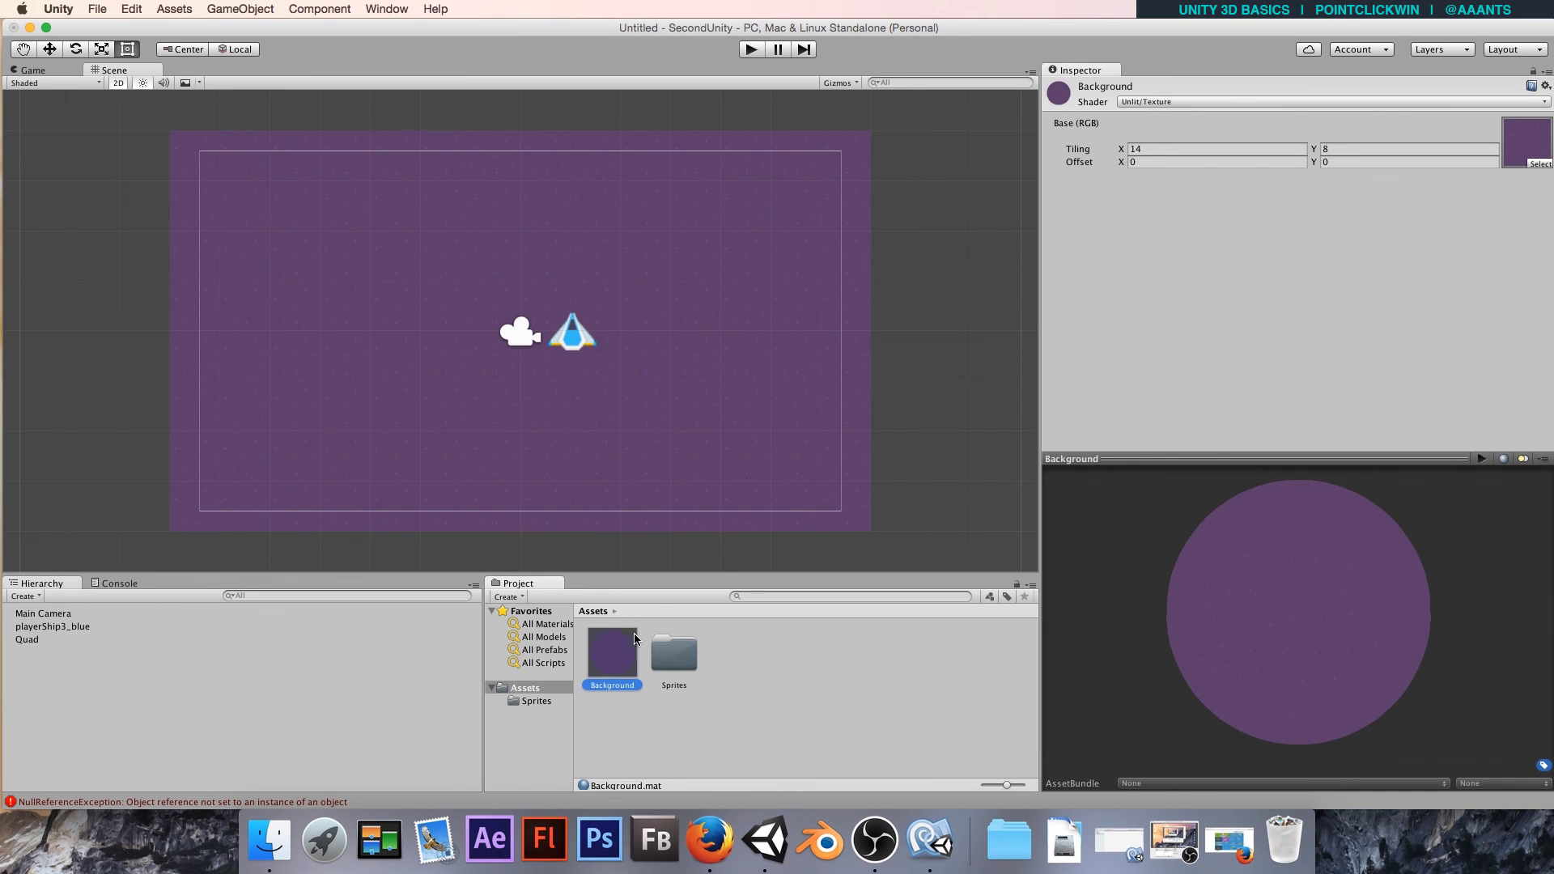
{"action": "left_click", "coordinate": [1155, 149]}
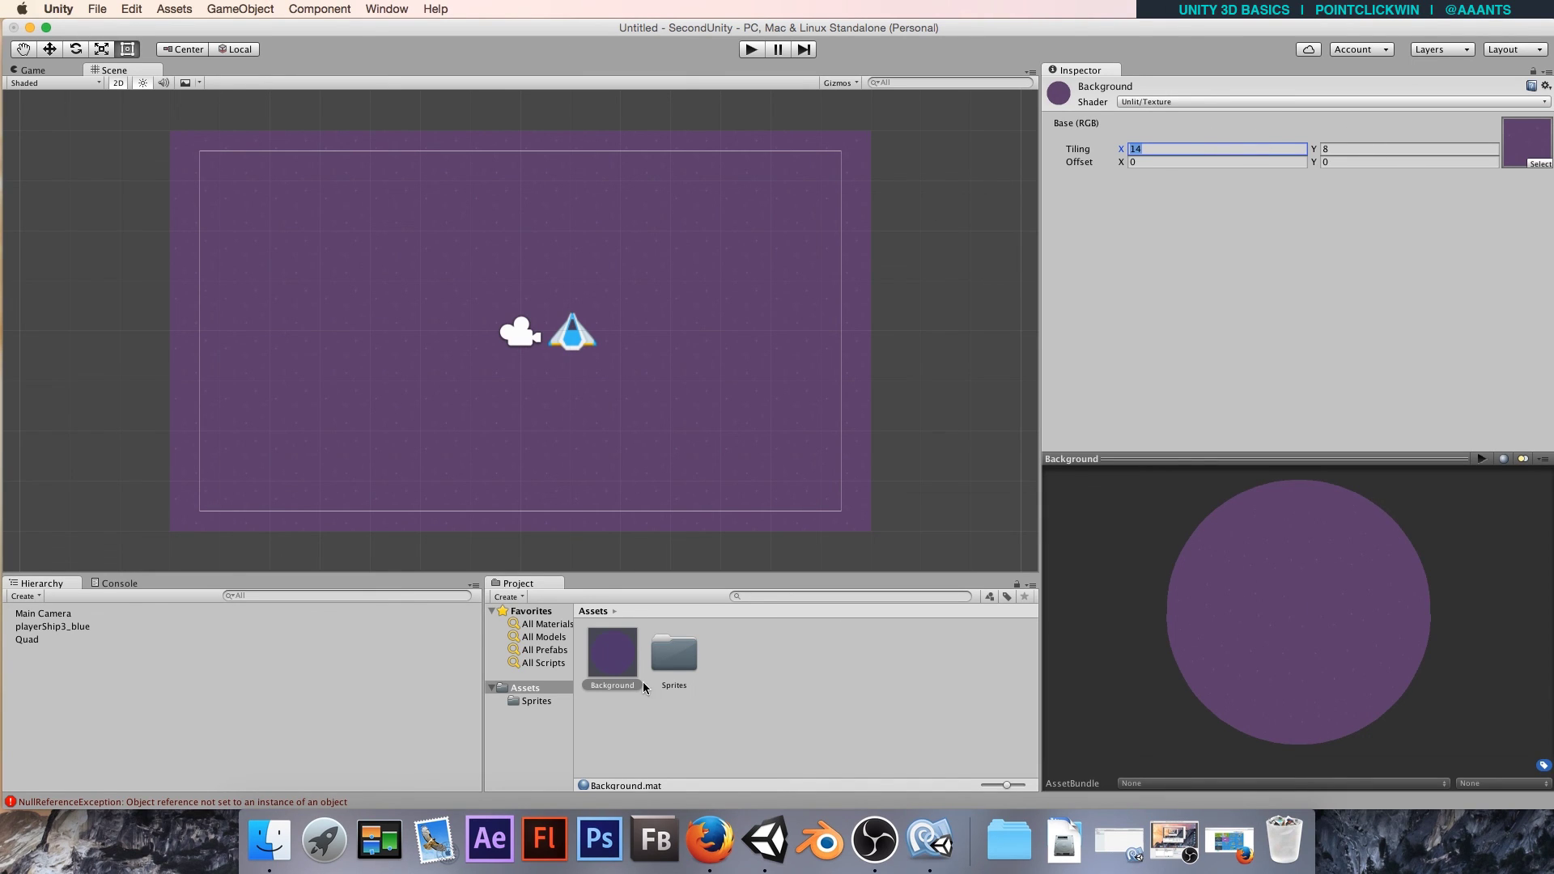
{"action": "key", "text": "Right"}
{"action": "type", "text": "/"}
{"action": "type", "text": "2.56"}
{"action": "key", "text": "Return"}
{"action": "left_click", "coordinate": [1356, 150]}
{"action": "type", "text": "/6"}
{"action": "key", "text": "Return"}
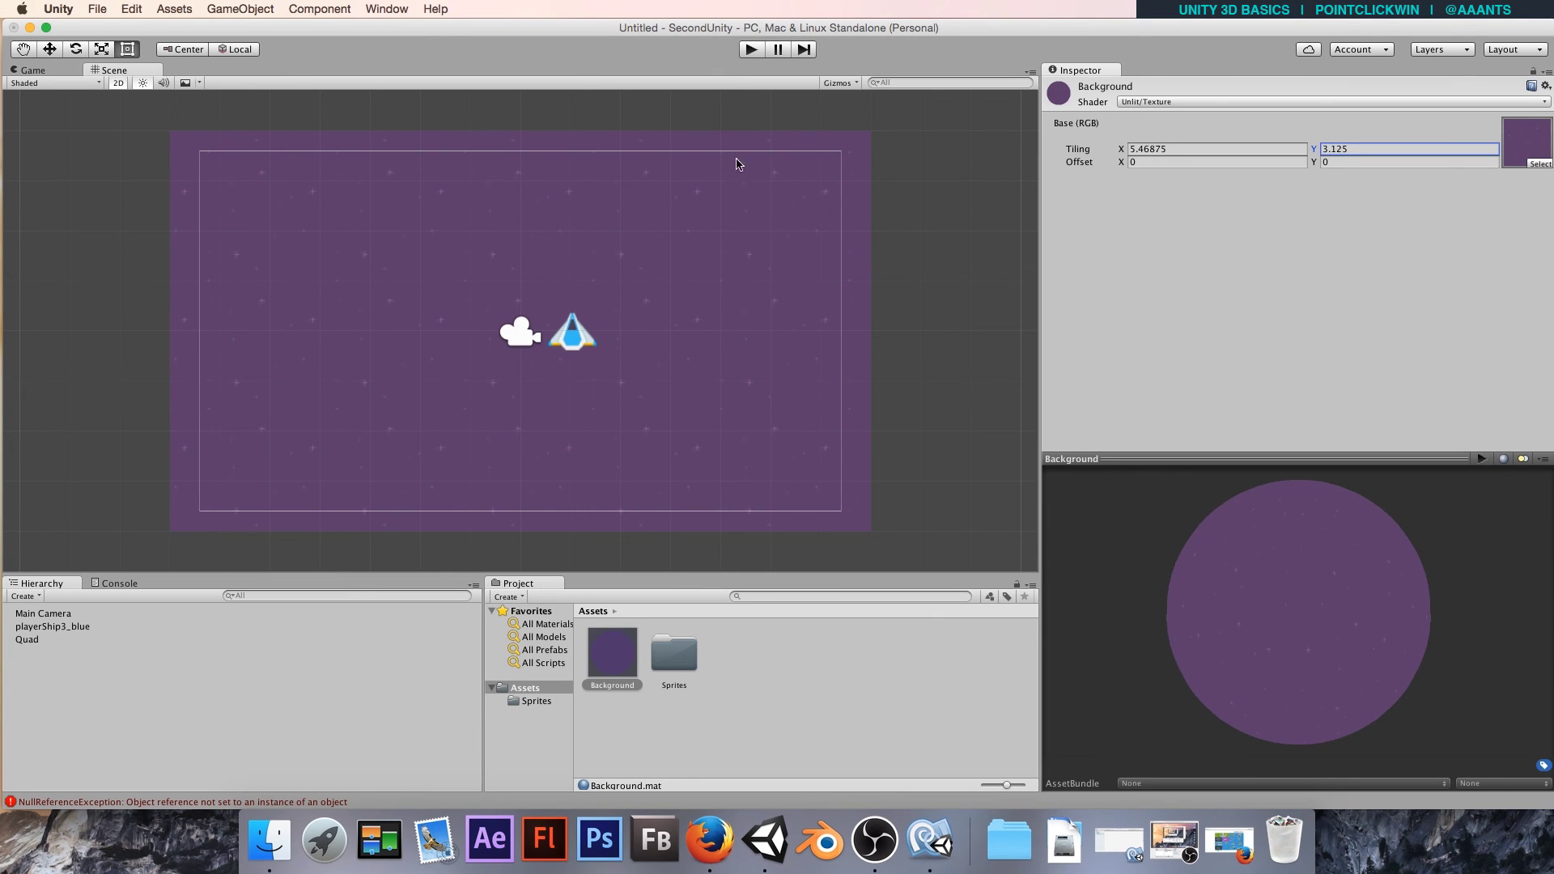
{"action": "left_click", "coordinate": [753, 50]}
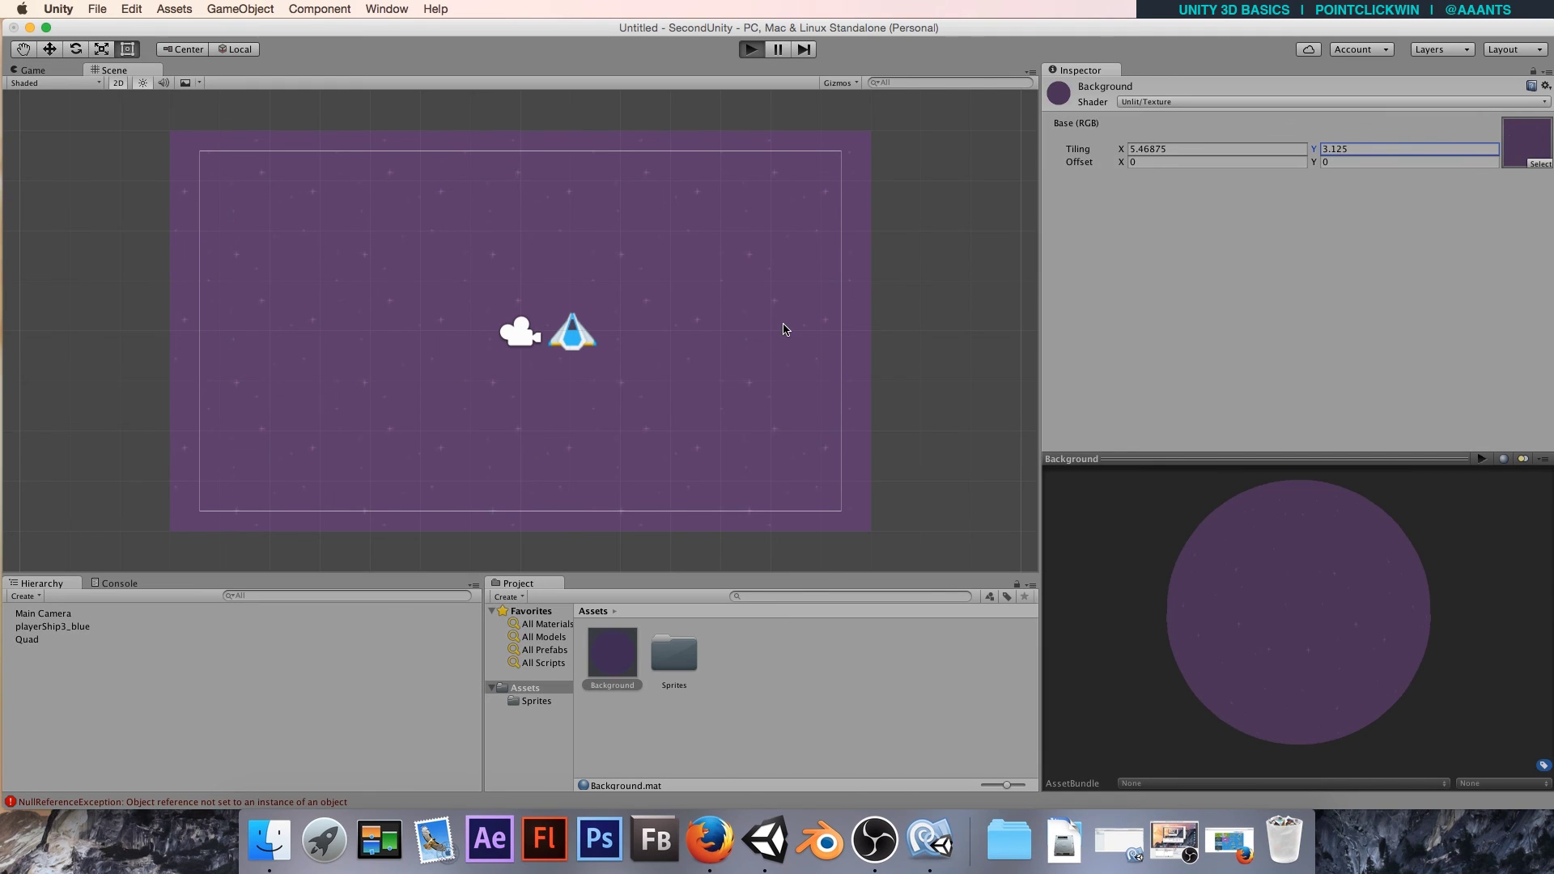